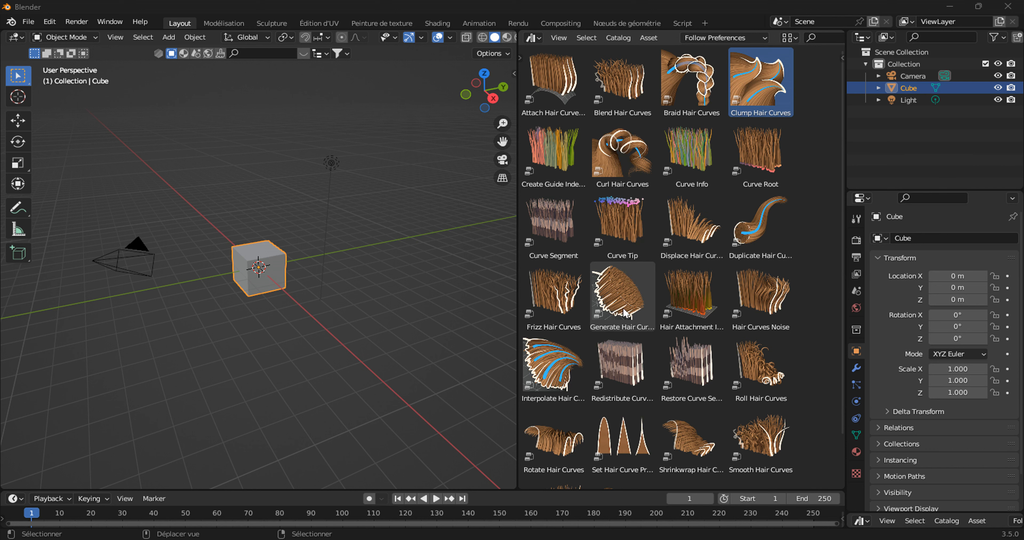
- Apply the Generate Hair Curves asset to the default cube
left_click_drag(624, 312, 240, 251)
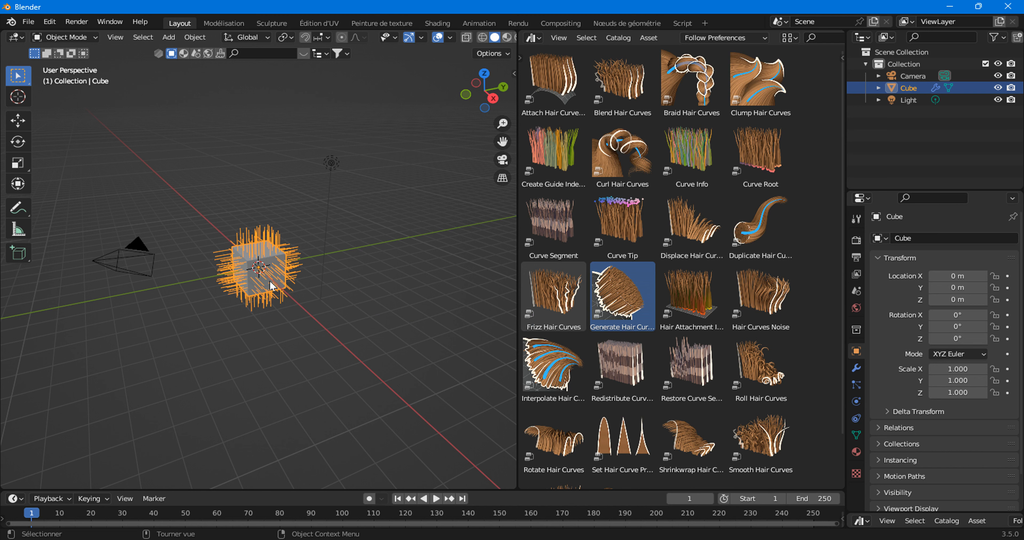
- Reveal the asset catalogs, look through the arbre subcatalogs, and filter the assets to the Hair Generation catalog
left_click(521, 59)
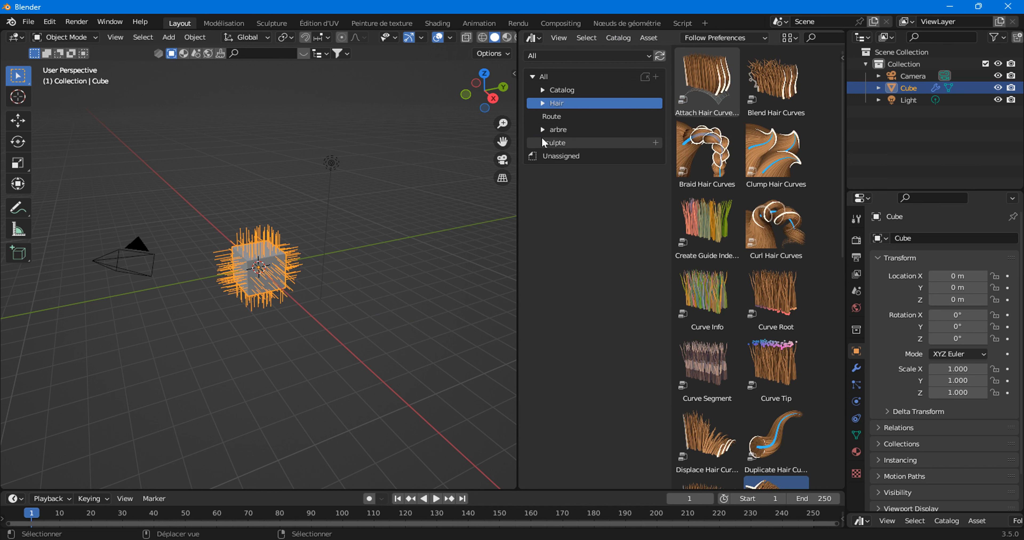
left_click(543, 129)
left_click(566, 195)
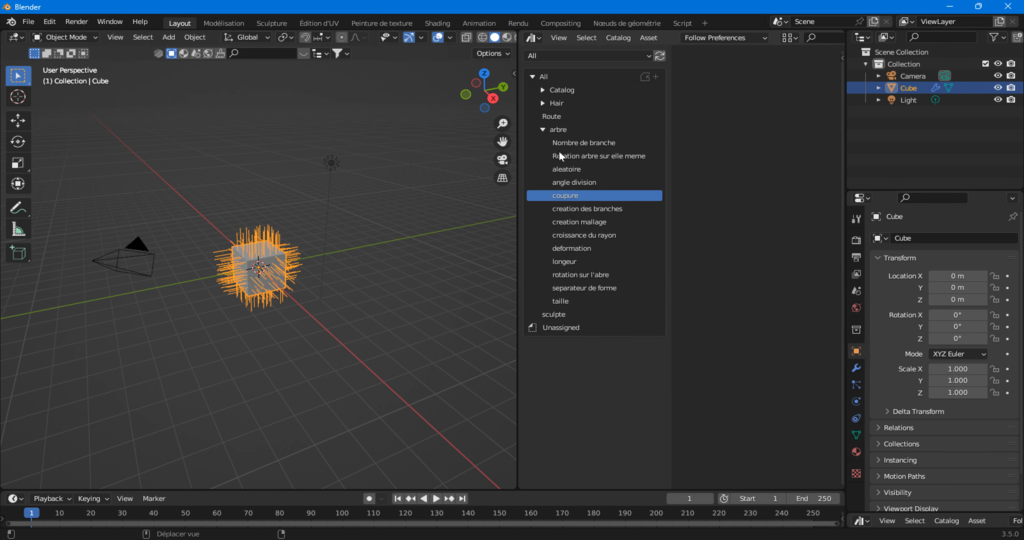
left_click(573, 208)
left_click(566, 261)
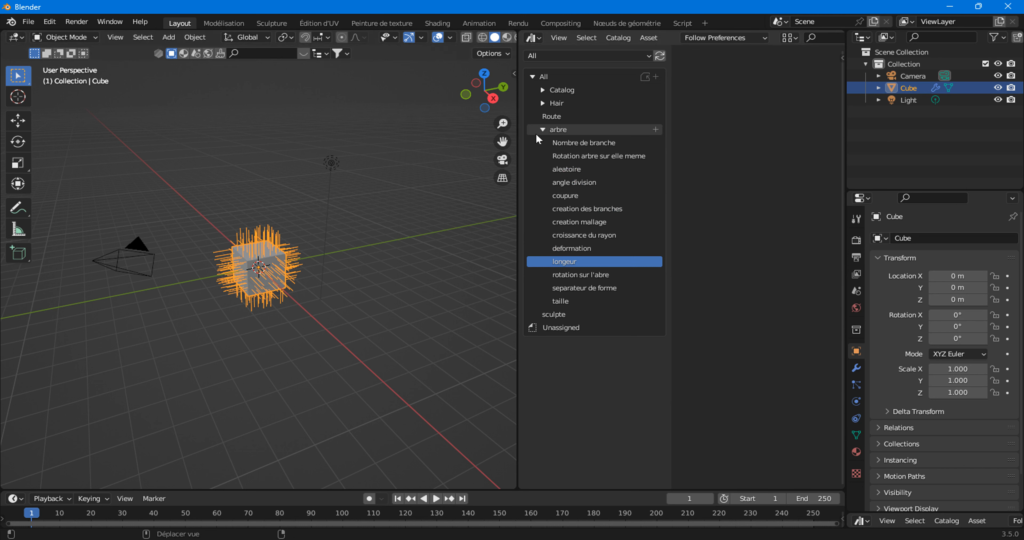
left_click(555, 132)
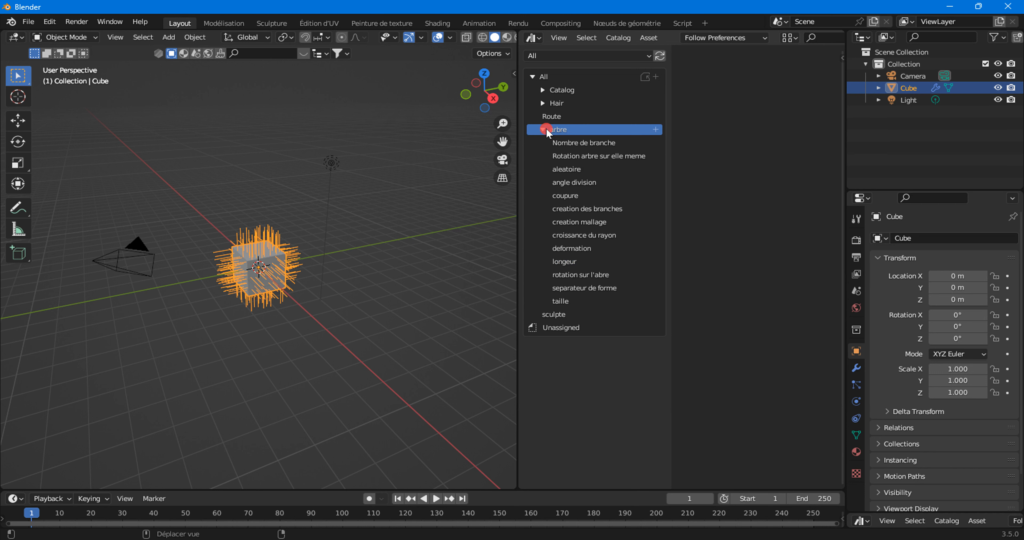
left_click(577, 106)
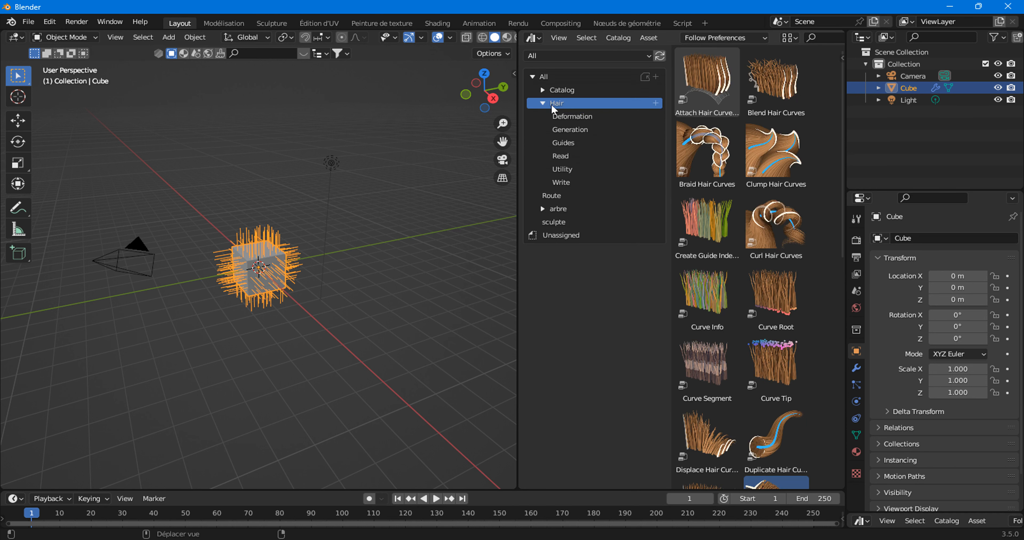
left_click(575, 130)
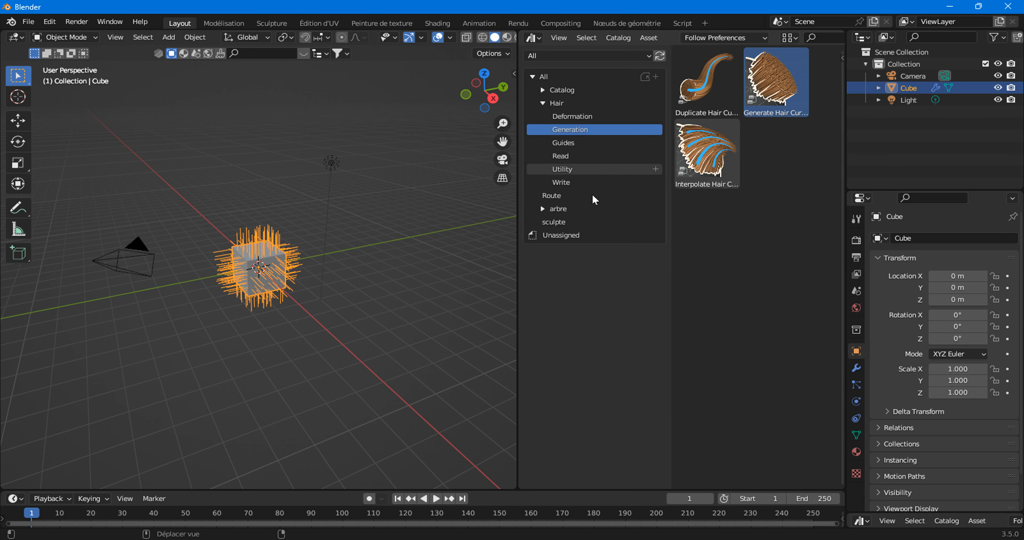
- Close the asset browser area so that the 3D viewport takes over its space
scroll(305, 340, "up", 5)
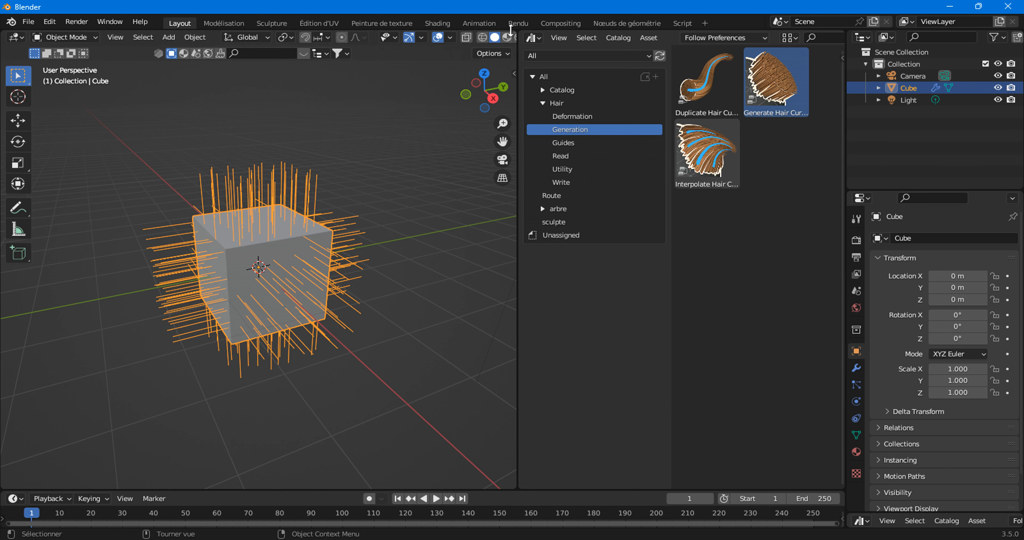
left_click_drag(513, 34, 557, 146)
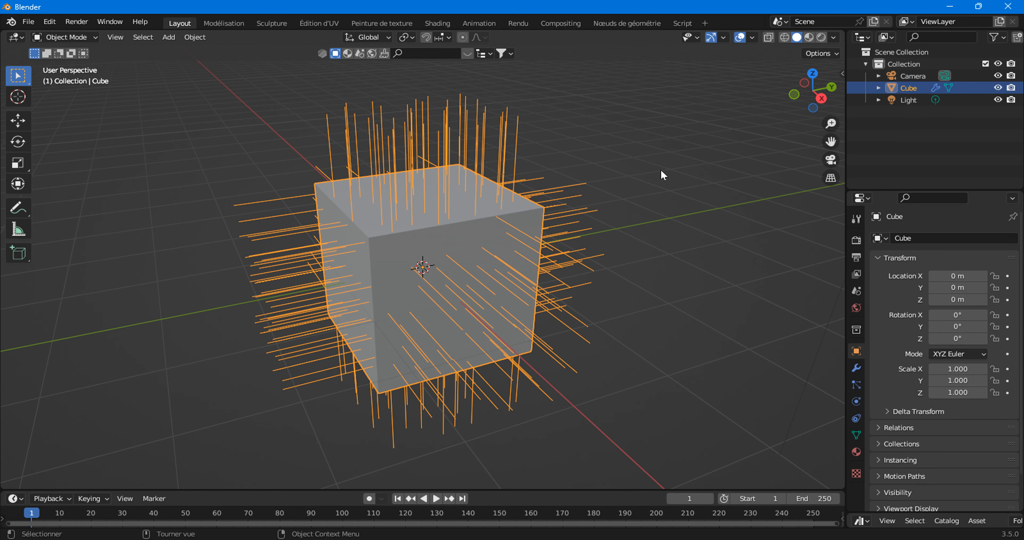
- Examine the Generate Hair Curves node tree in the geometry nodes workspace, then show the cube's modifier settings in the Layout workspace
left_click(622, 23)
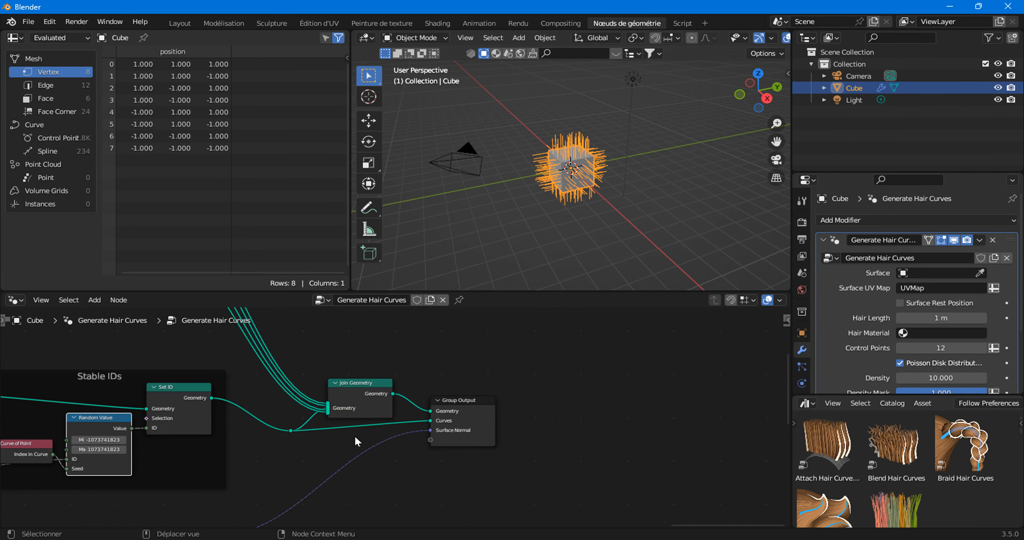
scroll(355, 434, "down", 5)
scroll(395, 430, "down", 4)
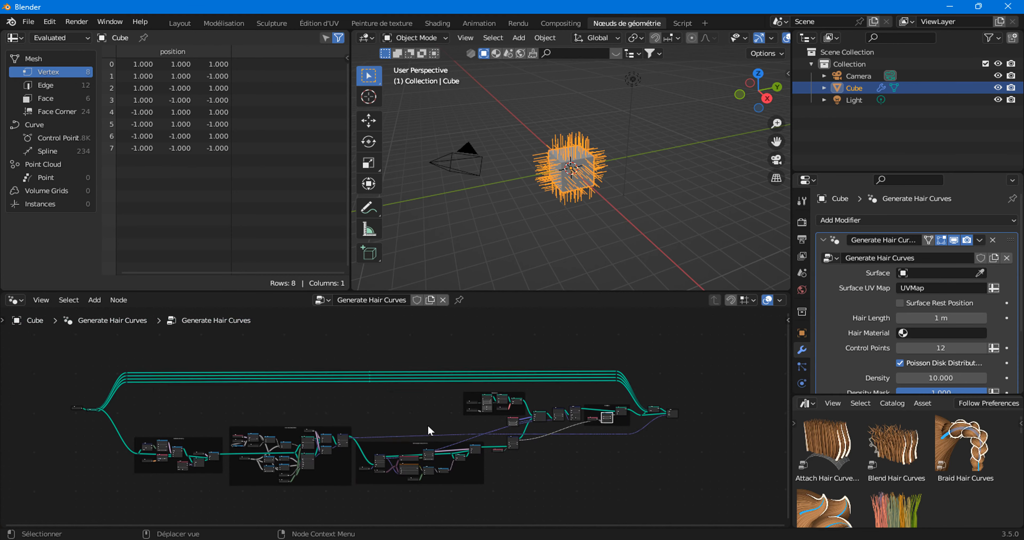
left_click(179, 23)
left_click(856, 367)
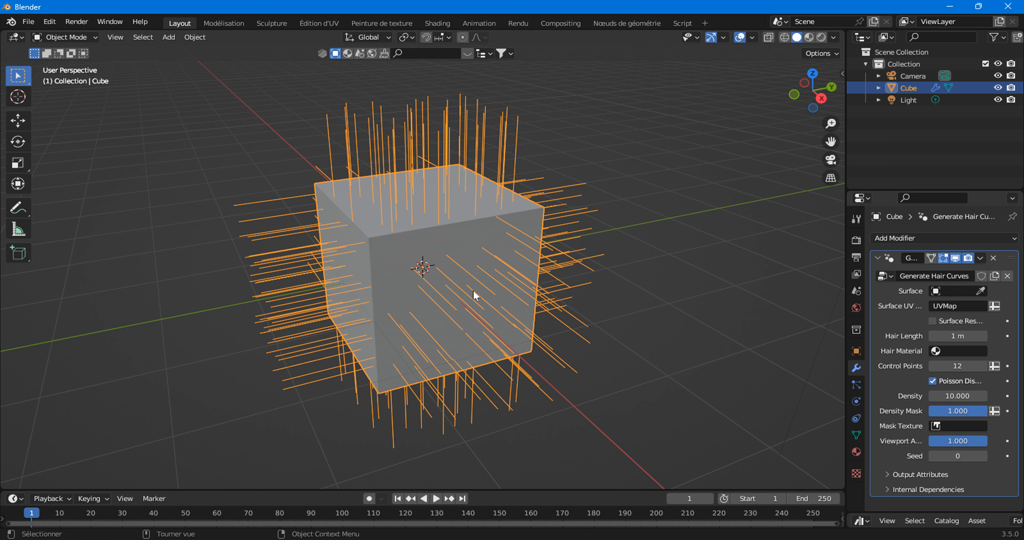
- Add a UV sphere to the scene and move it away from the cube
scroll(433, 294, "down", 4)
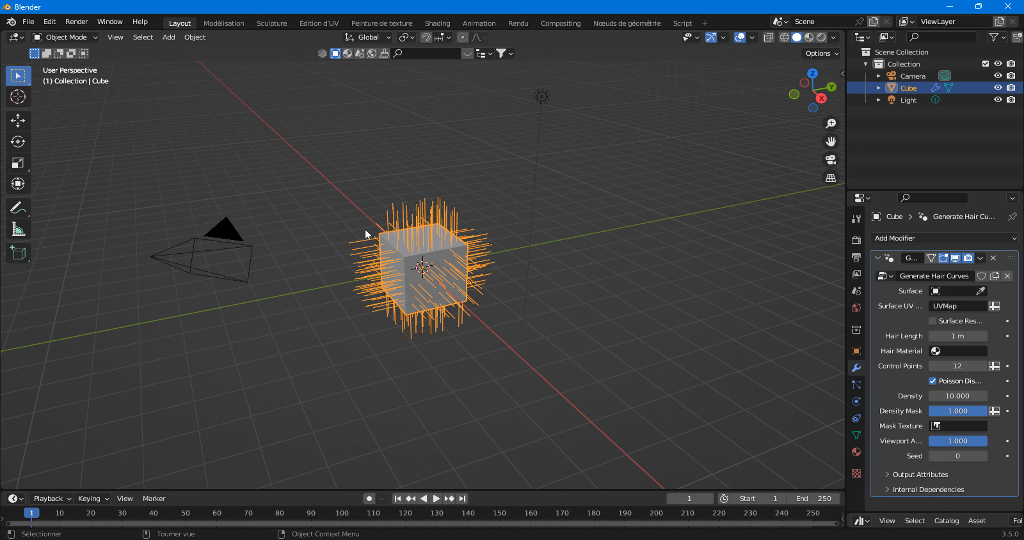
left_click(166, 37)
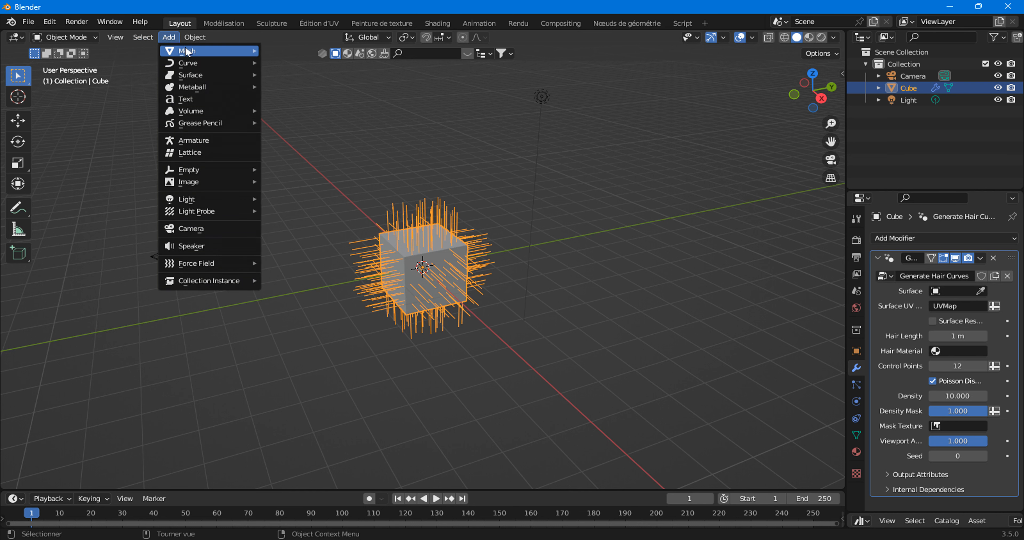
mouse_move(223, 51)
left_click(278, 87)
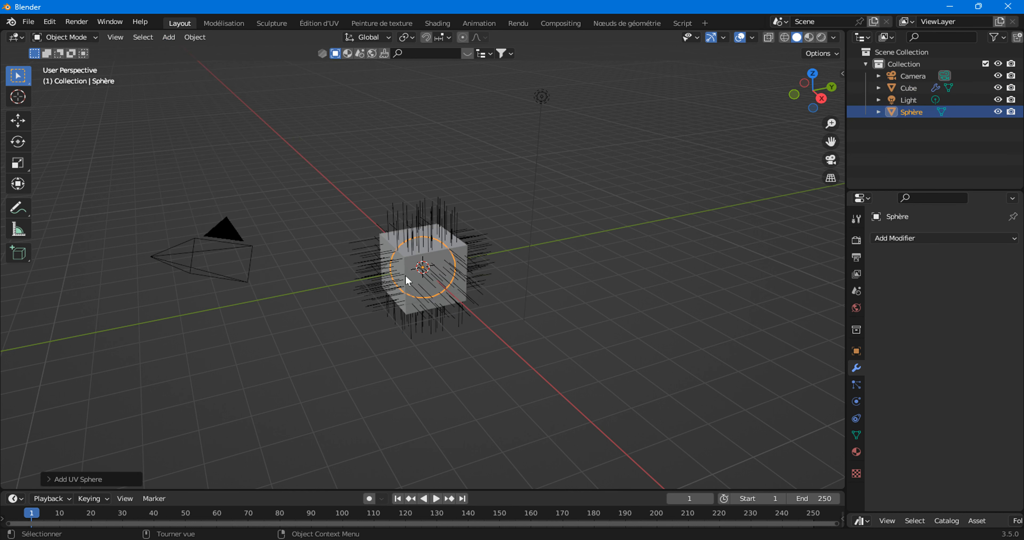
key("g")
left_click(309, 246)
- Set the sphere as the Surface object in the cube's Generate Hair Curves modifier
middle_click_drag(309, 250, 404, 236)
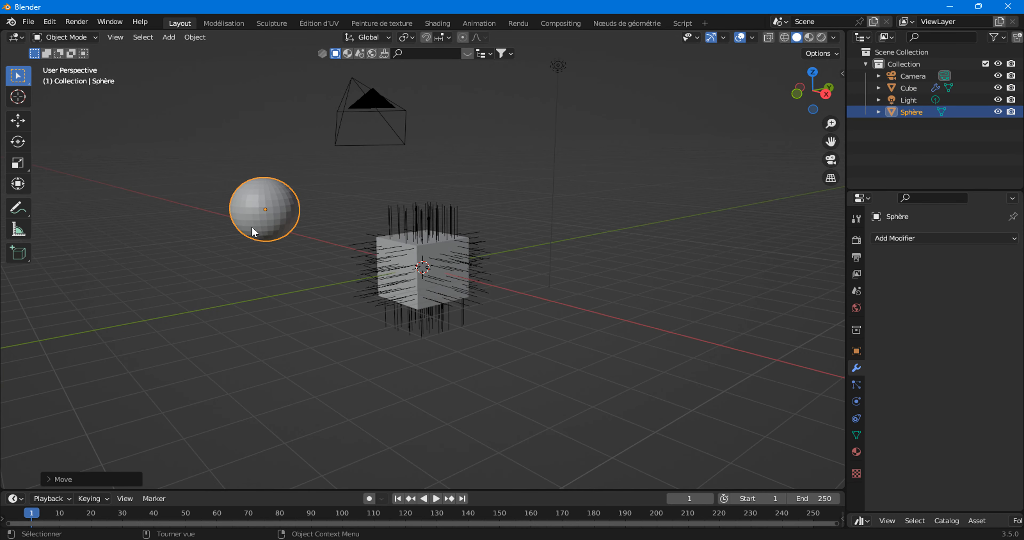
scroll(357, 224, "up", 3)
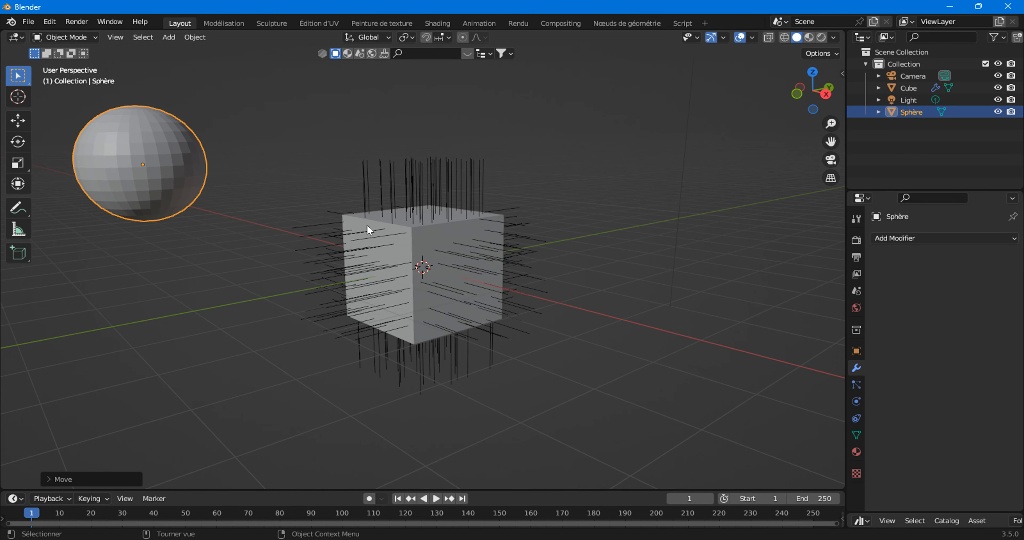
left_click(401, 194)
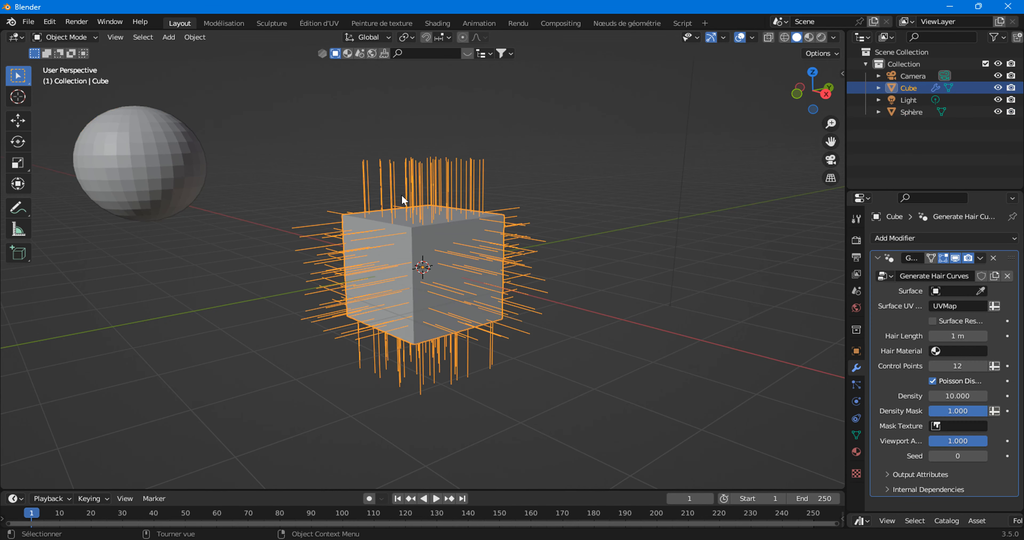
left_click(980, 291)
left_click(192, 142)
- Delete all of the cube's mesh geometry in Edit Mode and return to Object Mode
key("Tab")
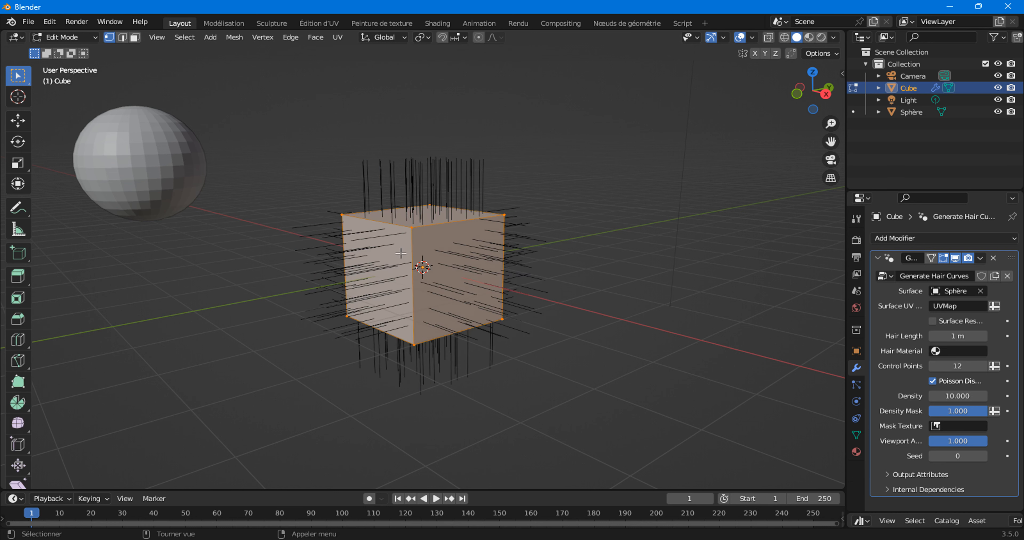
key("Tab")
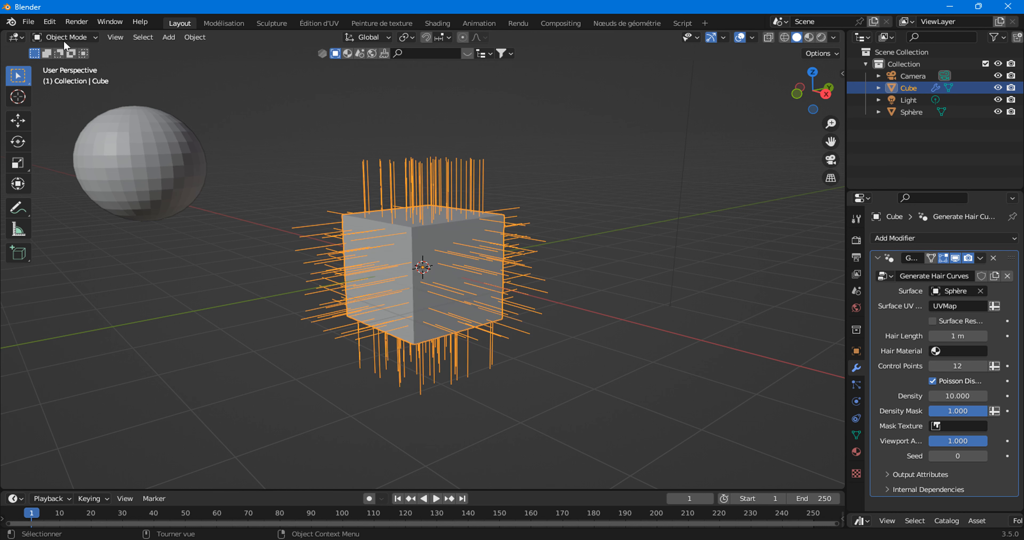
left_click(65, 37)
left_click(79, 66)
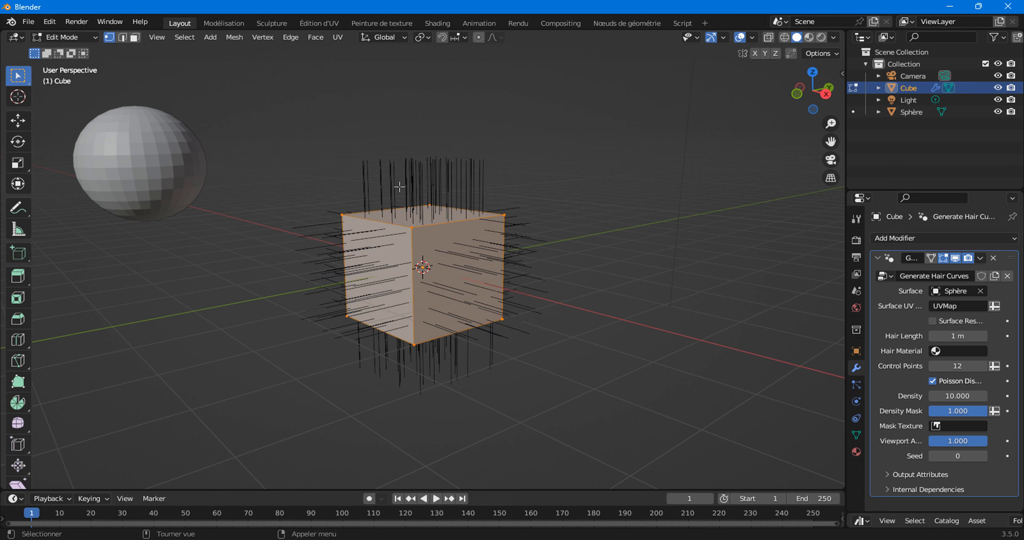
right_click(366, 175)
left_click(345, 430)
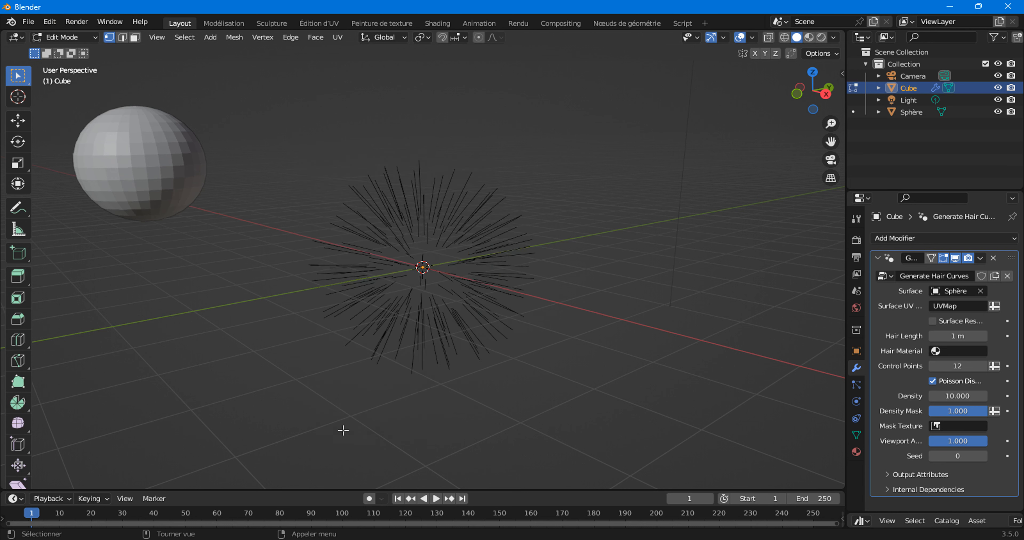
middle_click_drag(451, 304, 396, 331)
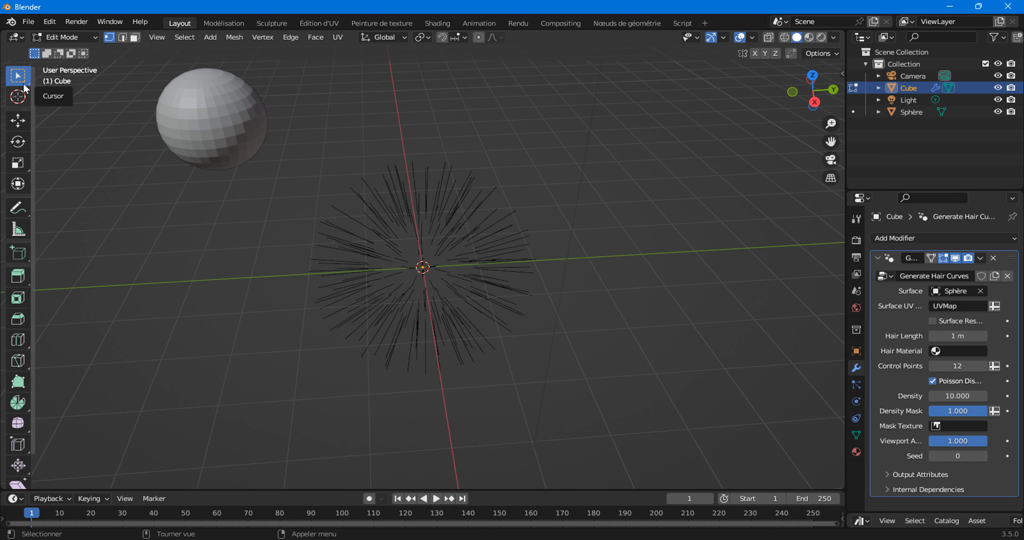
left_click(66, 37)
left_click(69, 52)
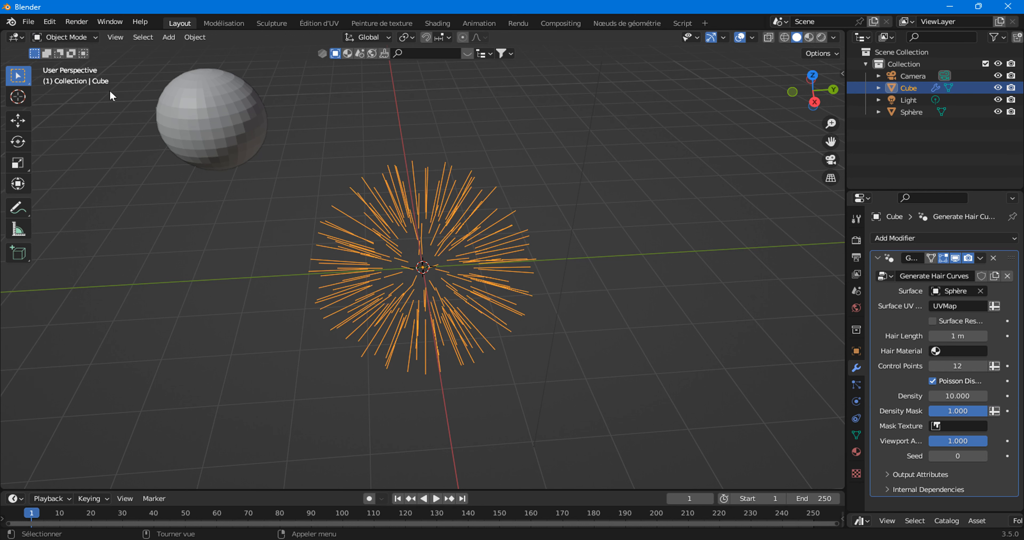
- Add a cylinder mesh and move it away from the hair, beside the sphere
scroll(301, 281, "down", 5)
key("shift+a")
mouse_move(318, 292)
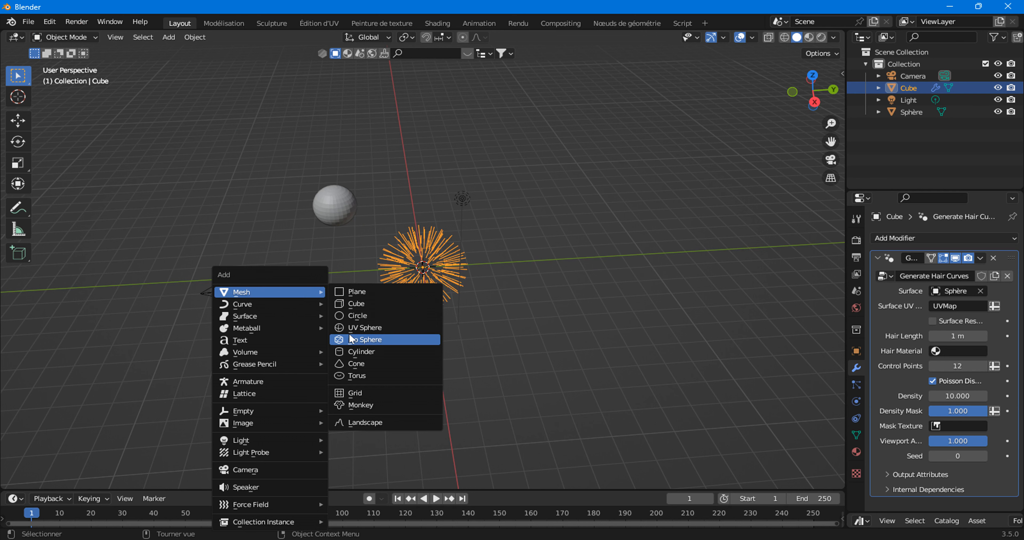
left_click(354, 355)
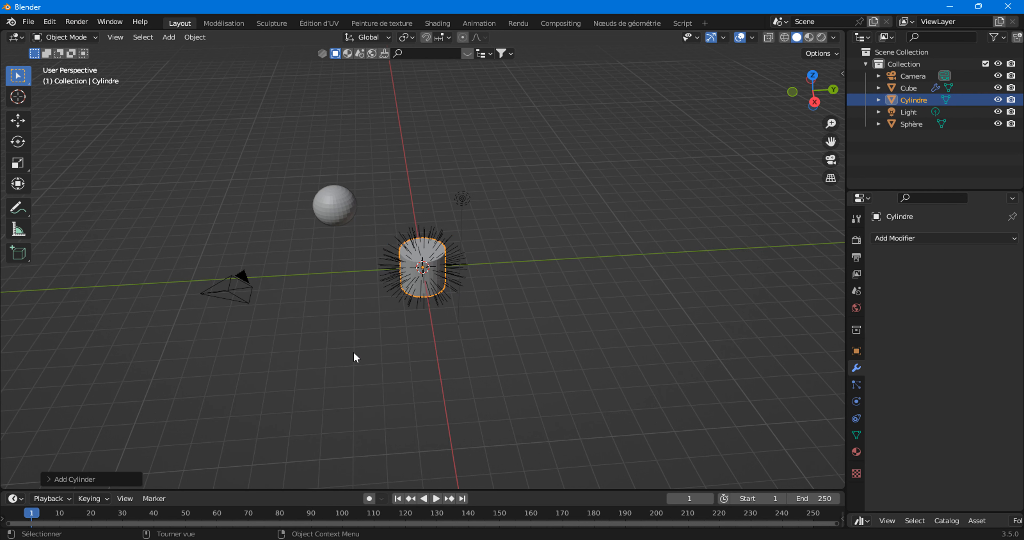
key("g")
left_click(238, 318)
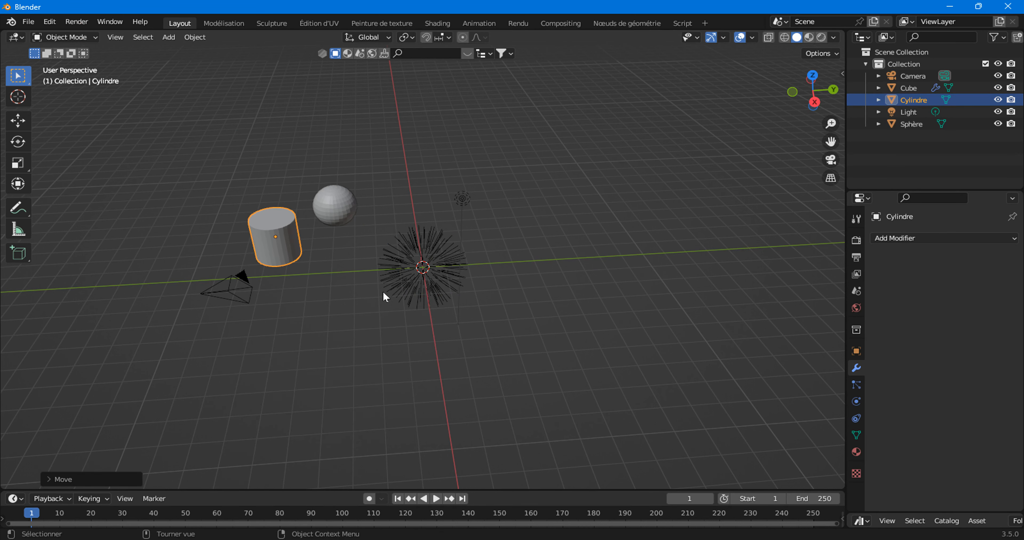
- Replace the sphere with the cylinder as the Surface object in the Cube object's Generate Hair Curves modifier
left_click(415, 278)
middle_click_drag(415, 278, 445, 248)
left_click(980, 291)
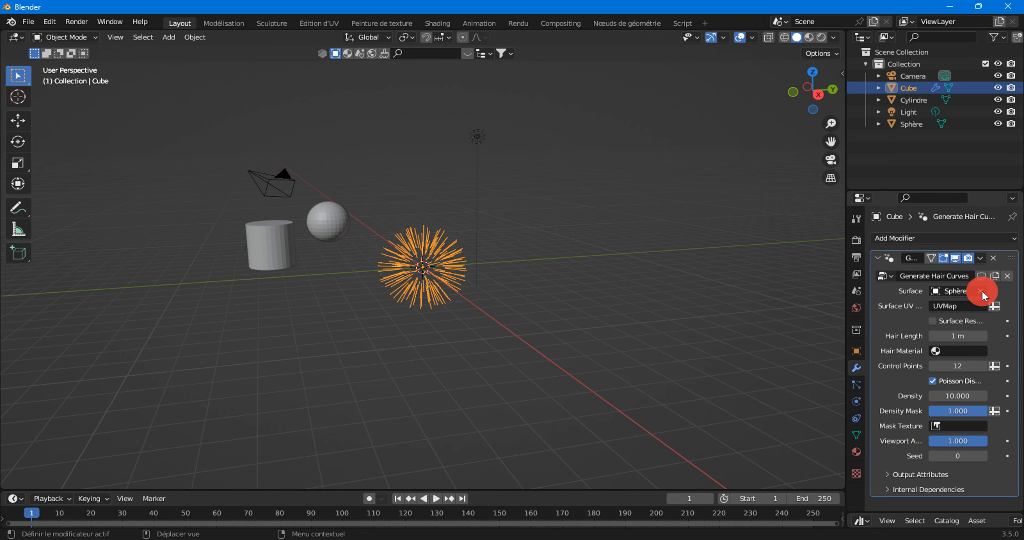
left_click(980, 291)
left_click(266, 240)
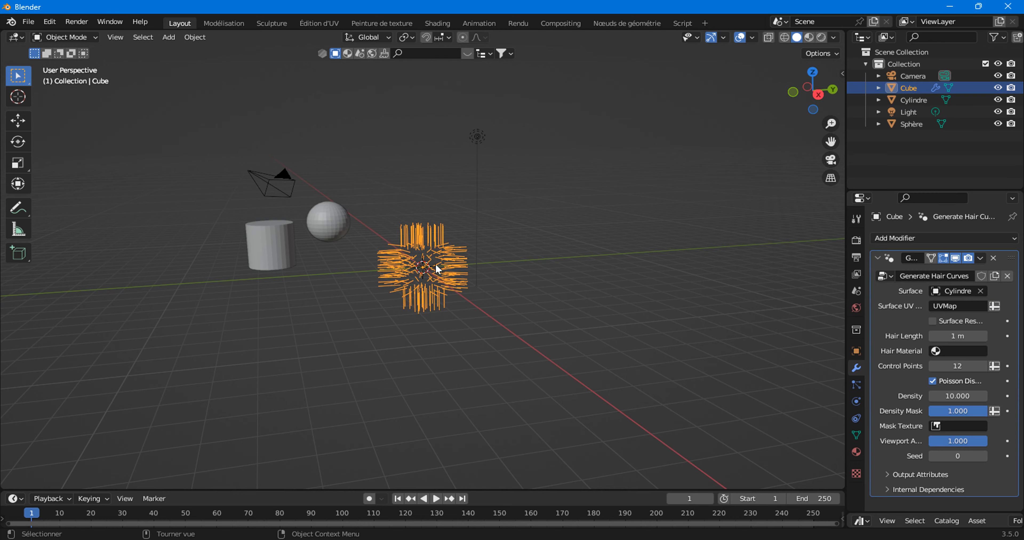
mouse_move(413, 303)
middle_mouse_down()
mouse_move(338, 332)
mouse_move(302, 330)
mouse_move(406, 317)
middle_mouse_up()
scroll(422, 320, "up", 4)
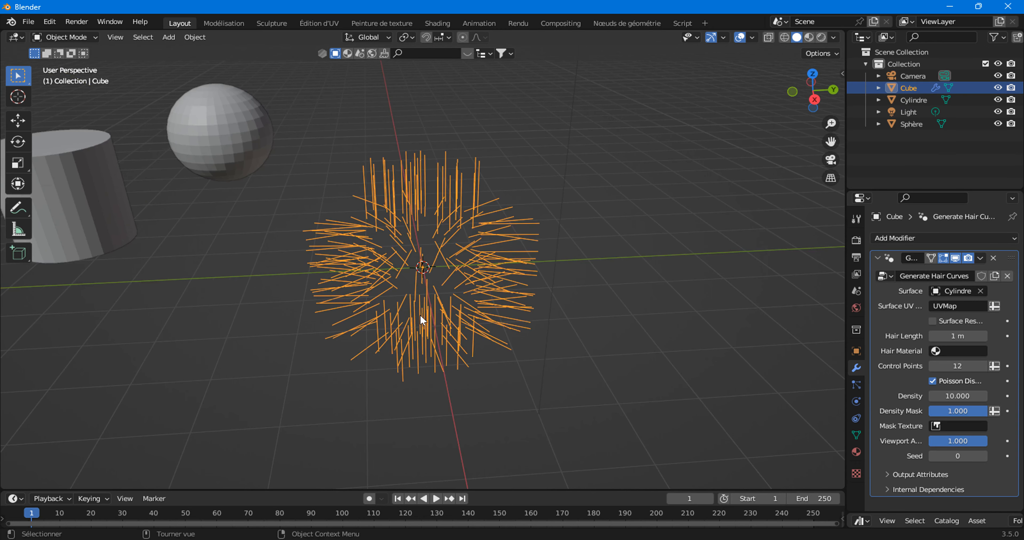
- Add a new cube mesh inside the emptied Cube object in Edit Mode and return to Object Mode
key("Tab")
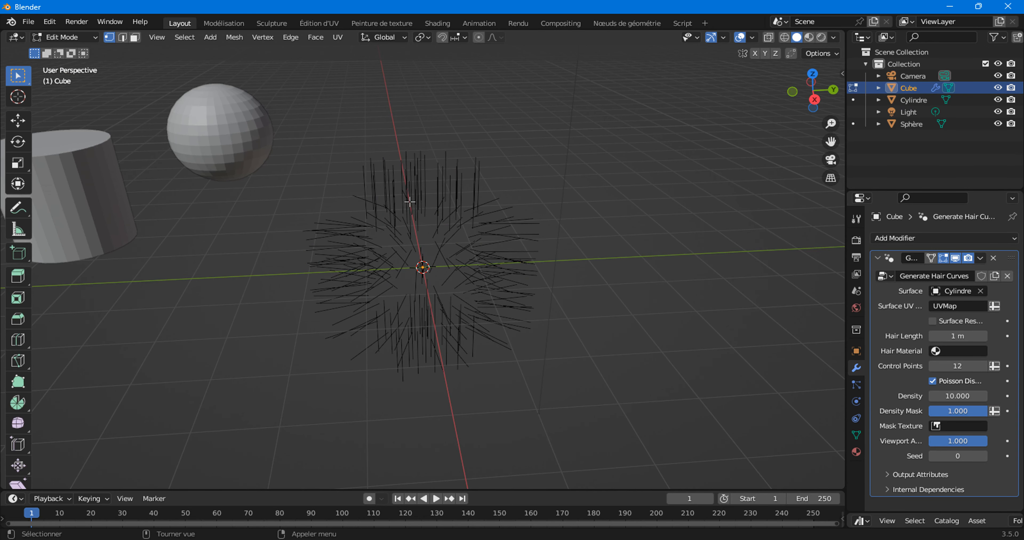
key("shift+a")
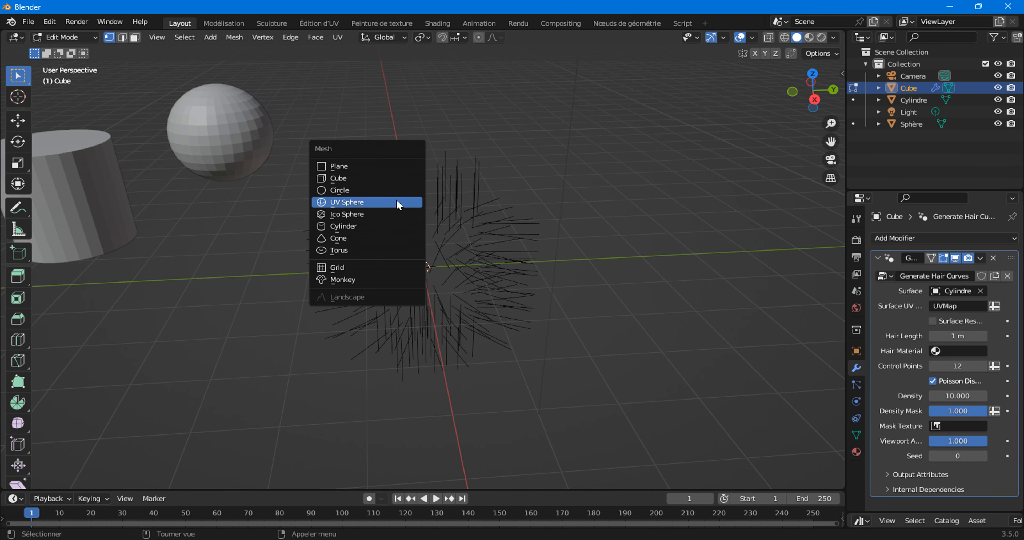
left_click(362, 174)
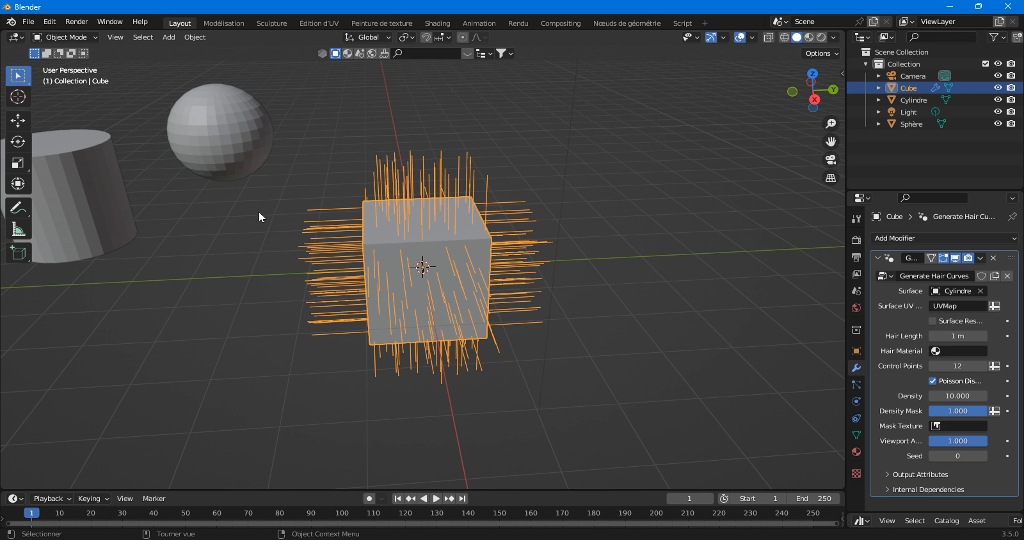
scroll(373, 244, "down", 2)
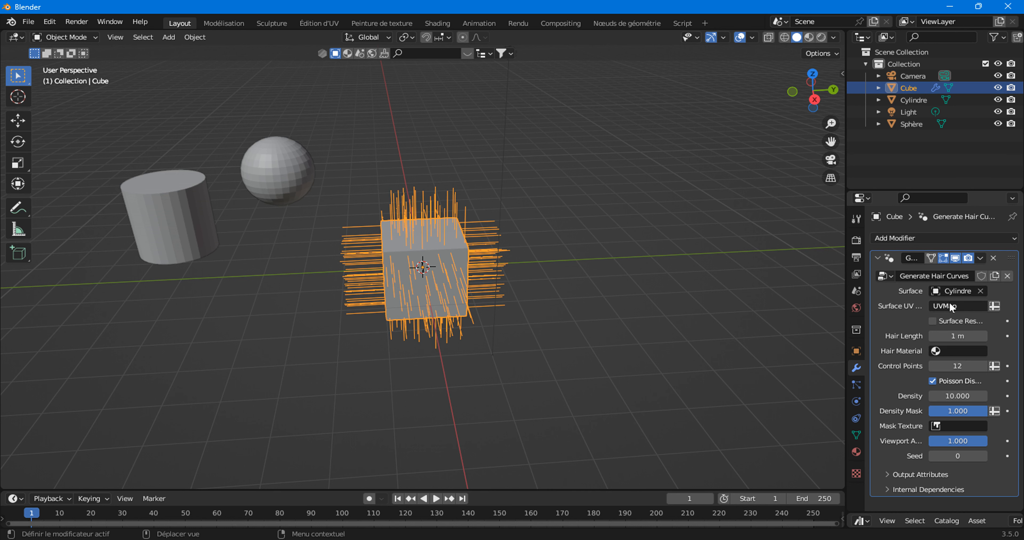
scroll(515, 303, "up", 2)
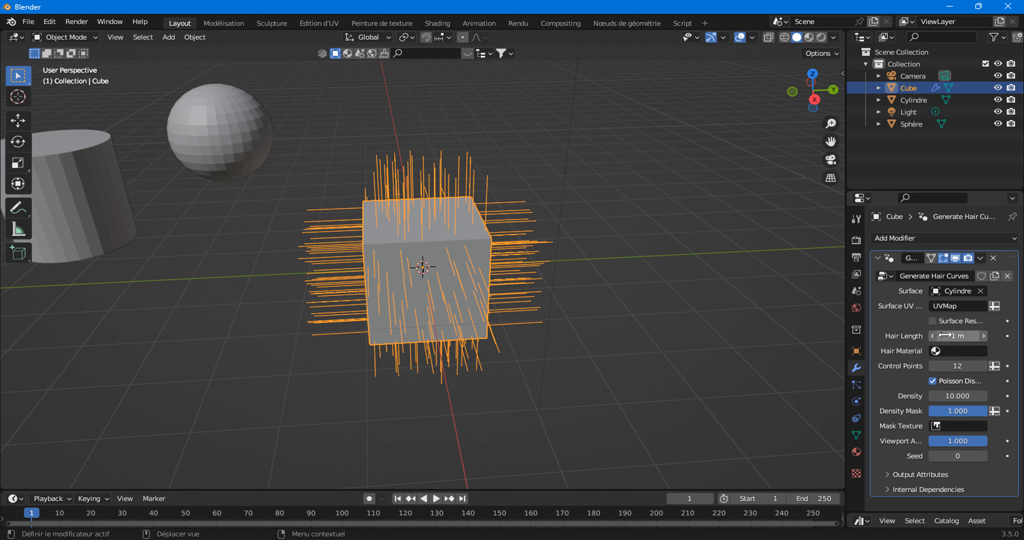
- Set the Generate Hair Curves modifier's Hair Length to 1.24 m and assign Material as the Hair Material
mouse_move(945, 335)
left_mouse_down()
mouse_move(974, 336)
mouse_move(952, 336)
left_mouse_up()
left_click(956, 347)
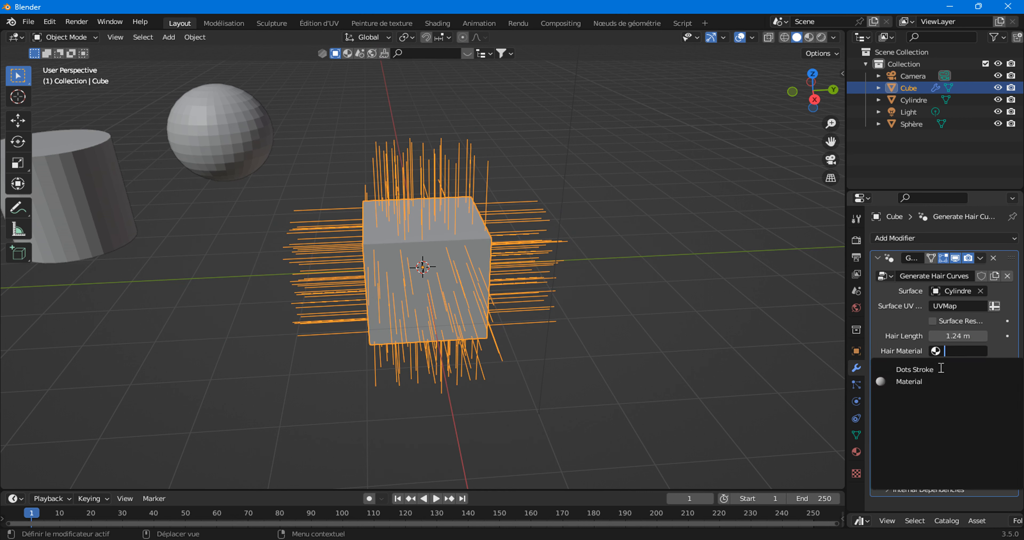
left_click(925, 380)
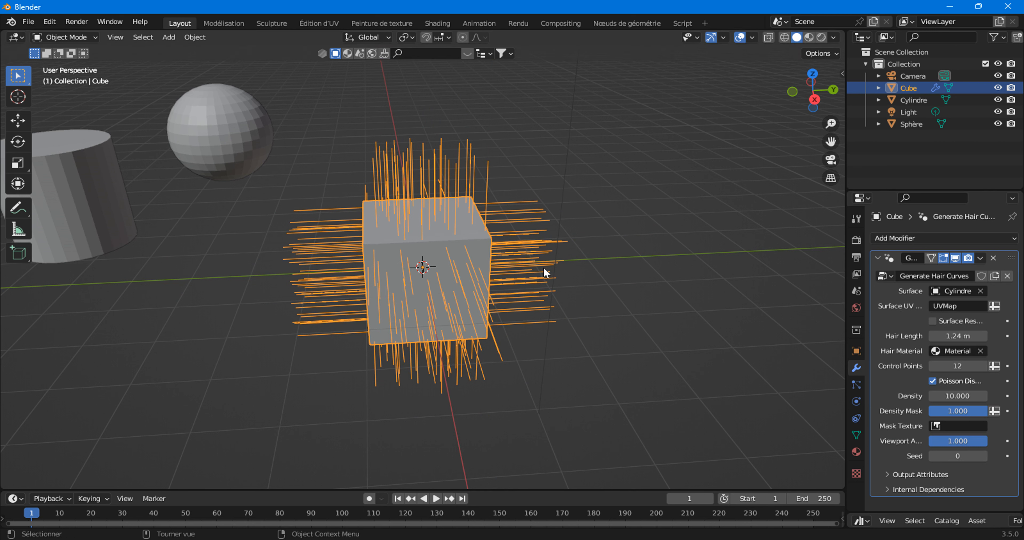
- Raise the Control Points of the cube's Generate Hair Curves modifier to 29
mouse_move(957, 367)
left_mouse_down()
mouse_move(993, 368)
mouse_move(963, 366)
left_mouse_up()
left_click_drag(830, 141, 598, 173)
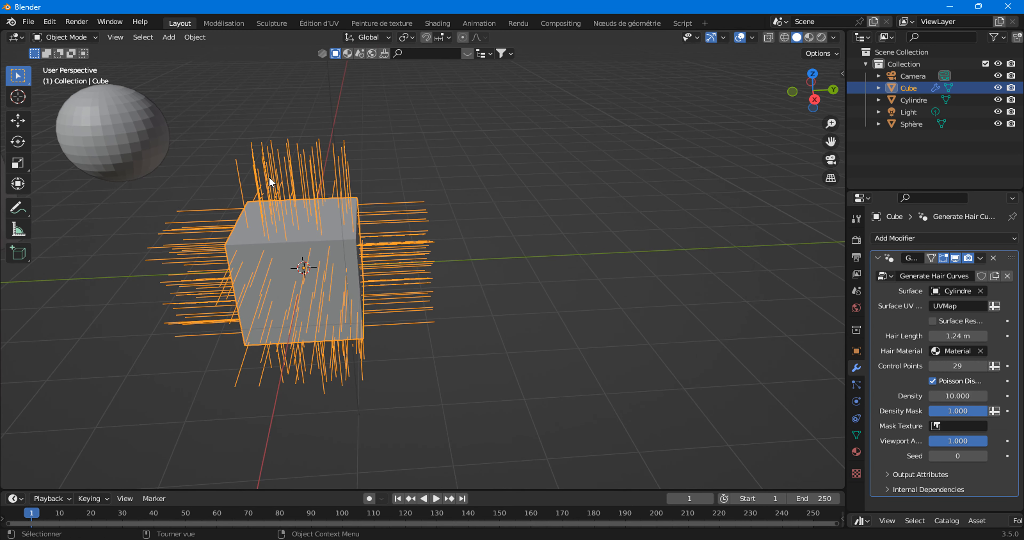
middle_click_drag(269, 180, 595, 248)
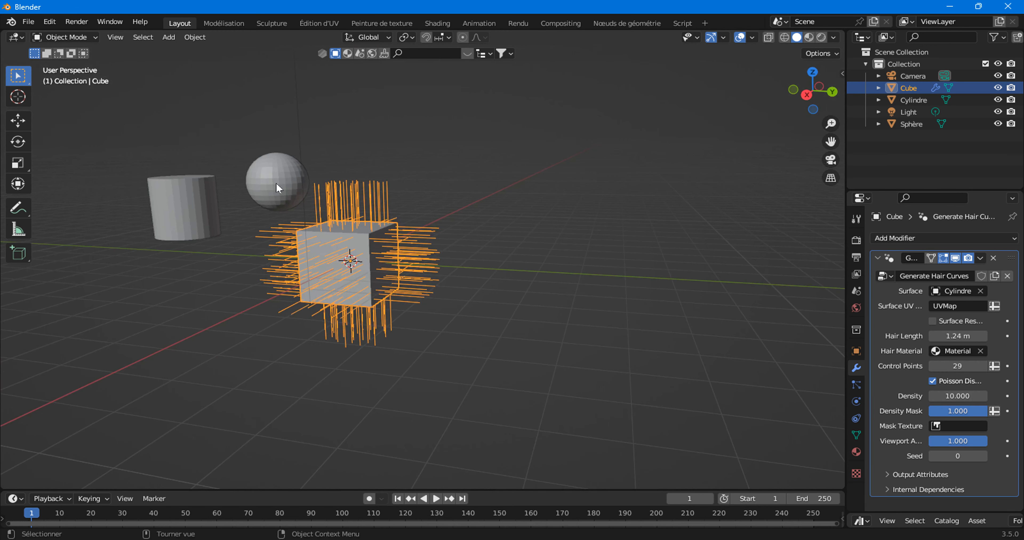
- Select the sphere and give it a new particle system of type Hair
left_click(274, 183)
left_click_drag(835, 145, 966, 216)
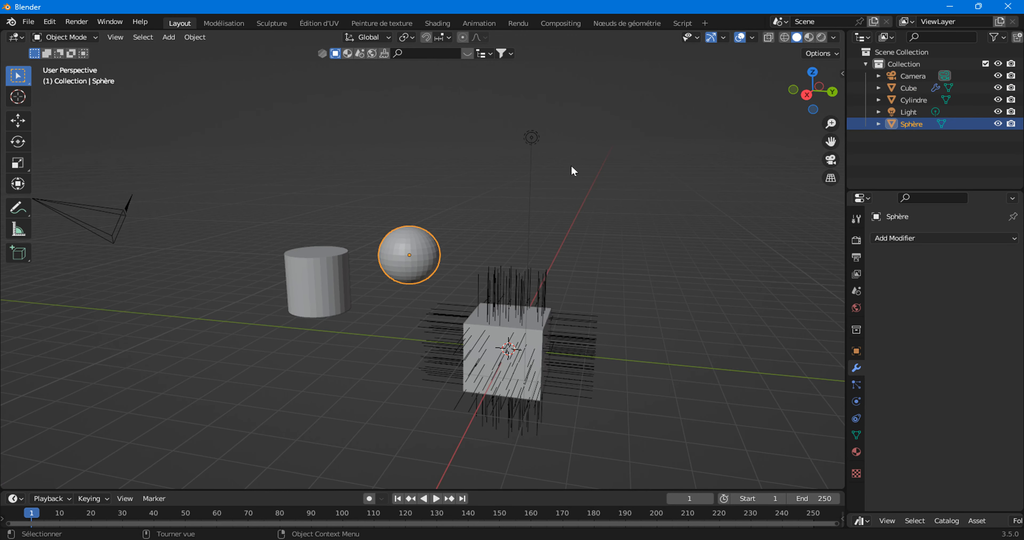
scroll(570, 166, "up", 5)
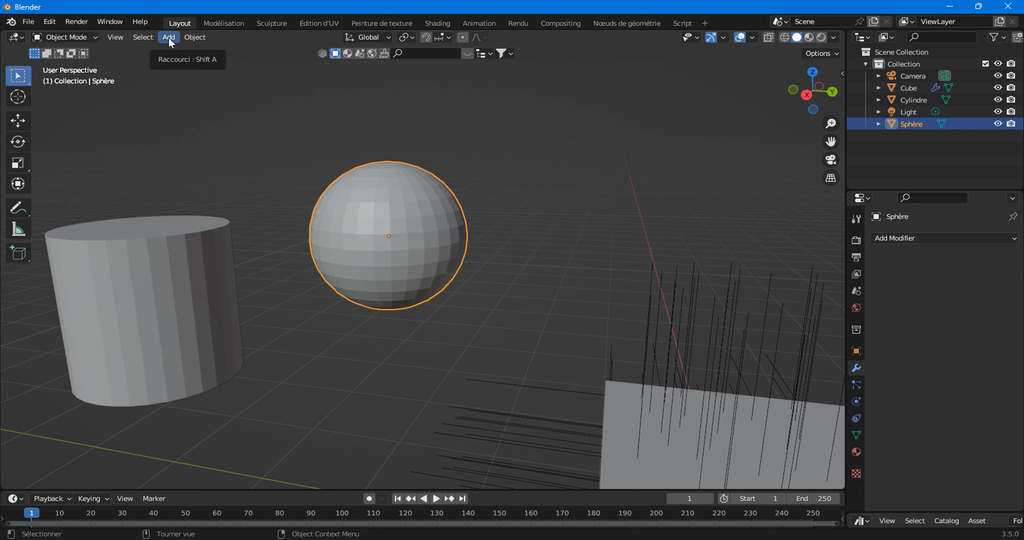
left_click(856, 384)
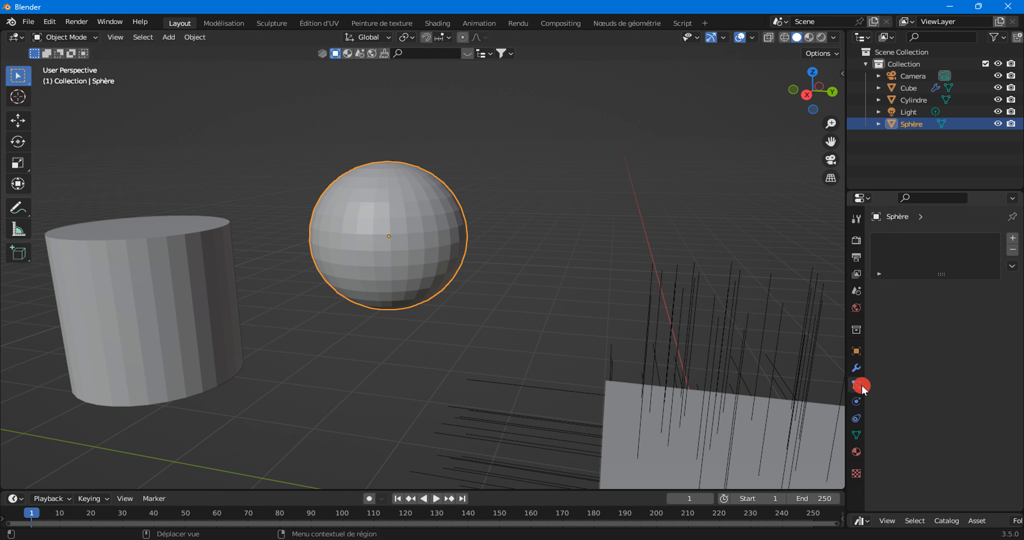
left_click(1012, 237)
left_click(987, 304)
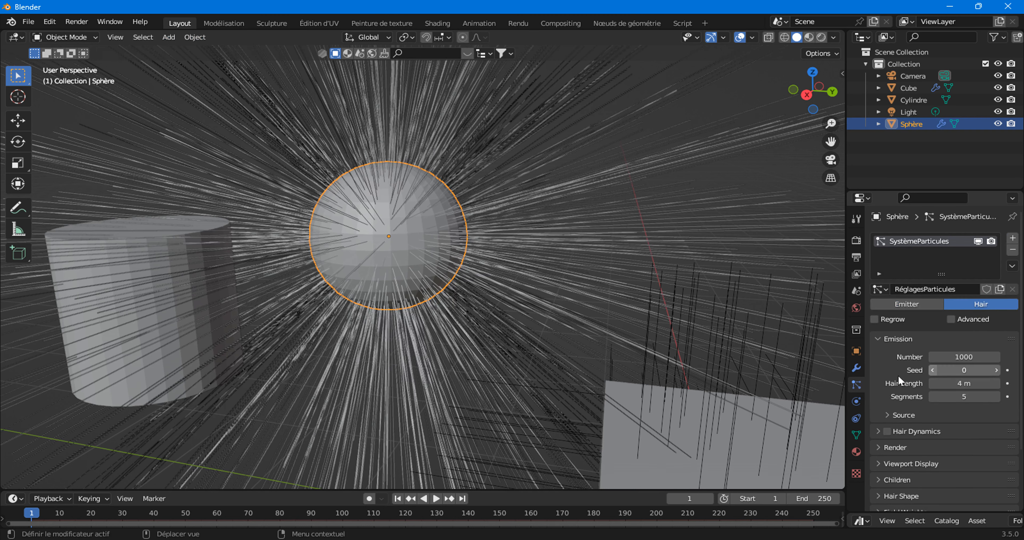
- Set the sphere's hair particle Number to 1 so it grows a single strand
left_click(963, 357)
type("1")
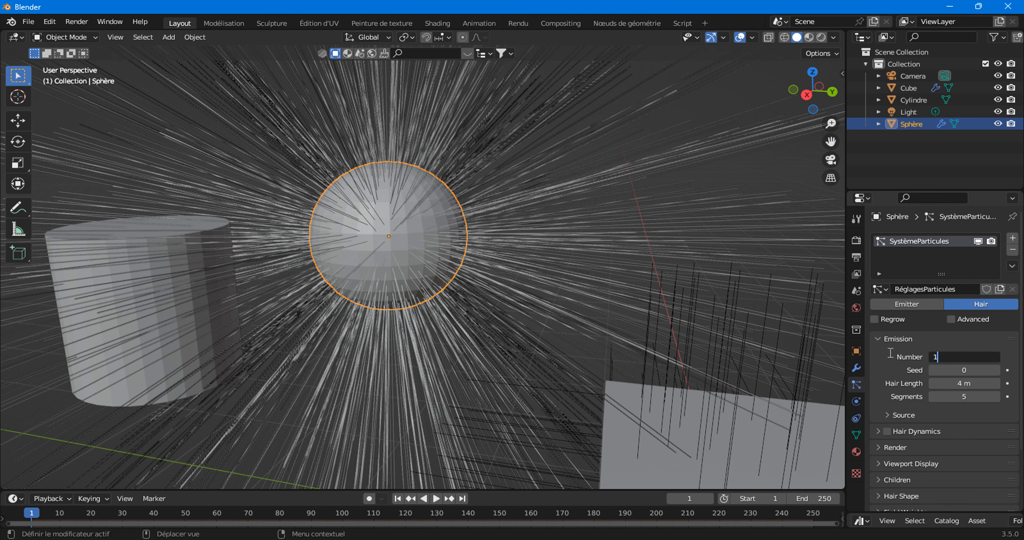
key("Return")
middle_click_drag(411, 191, 553, 238)
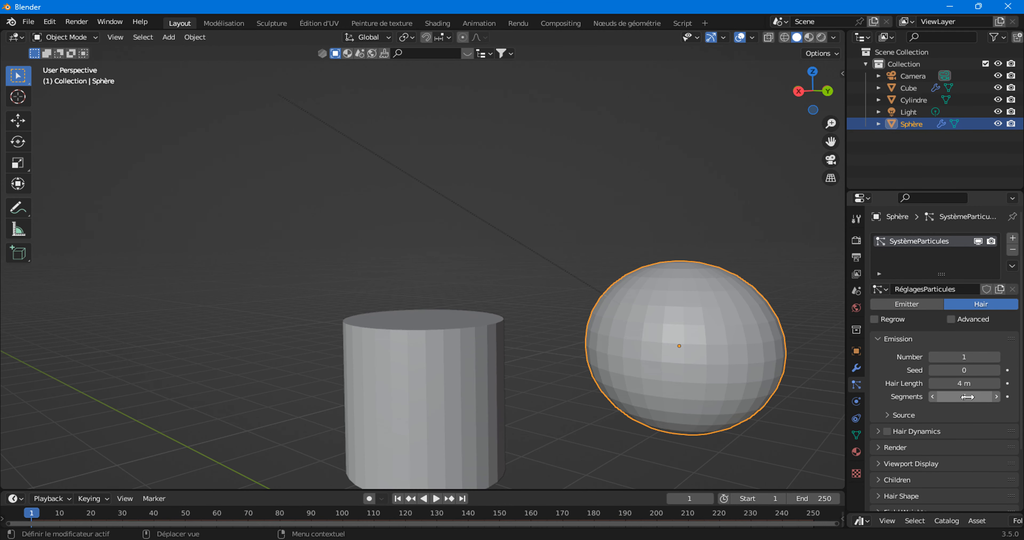
- Switch the sphere to Particle Edit mode and select all points of its hair strand
left_click(66, 38)
left_click(72, 35)
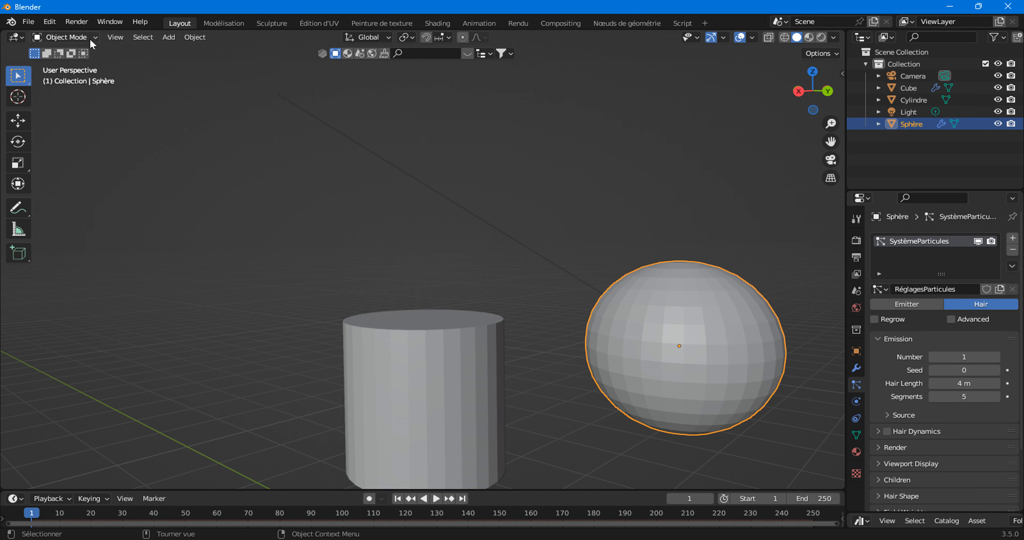
left_click(78, 37)
left_click(71, 133)
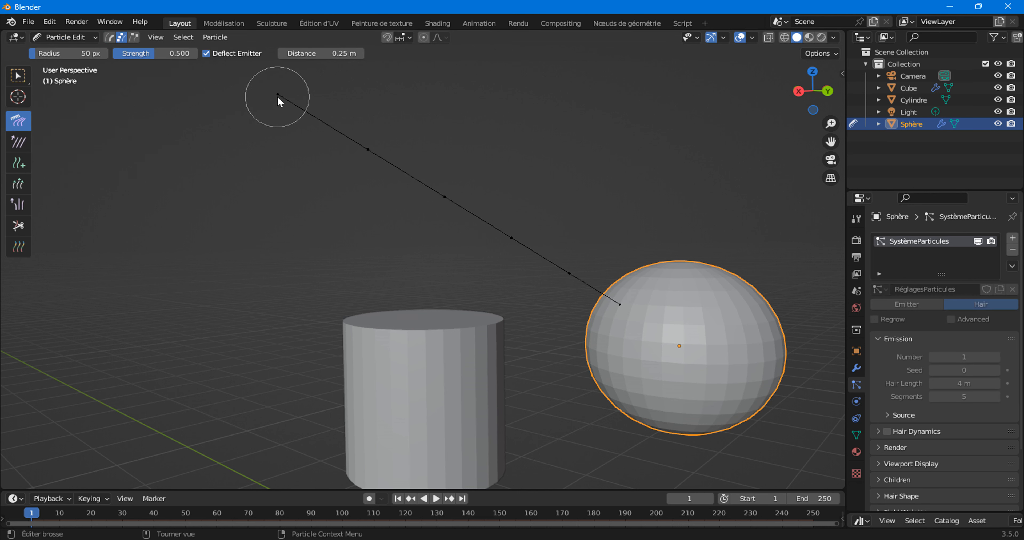
key("a")
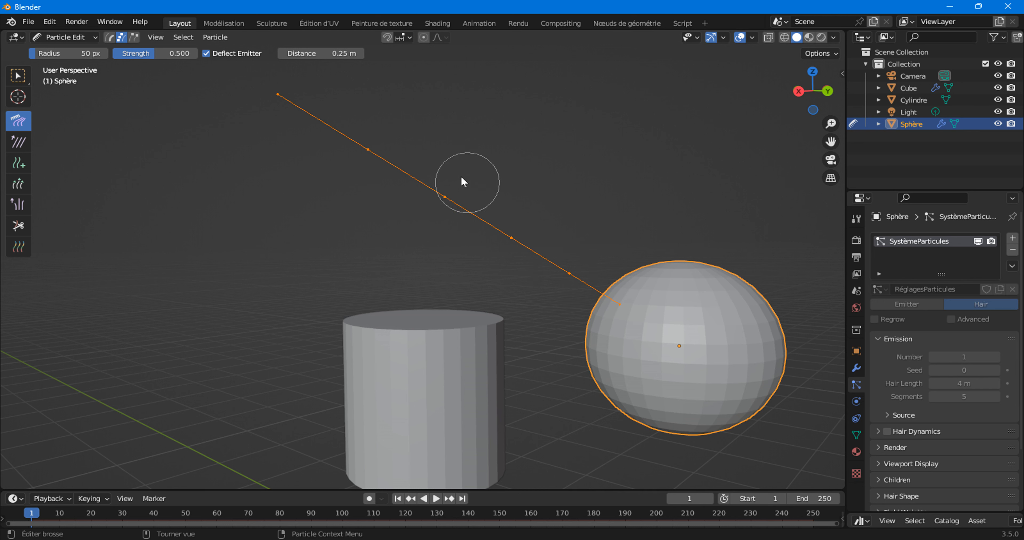
- Comb the sphere's single hair strand into a bent shape and return to Object Mode
mouse_move(464, 183)
left_mouse_down()
mouse_move(425, 258)
mouse_move(480, 119)
mouse_move(413, 257)
left_mouse_up()
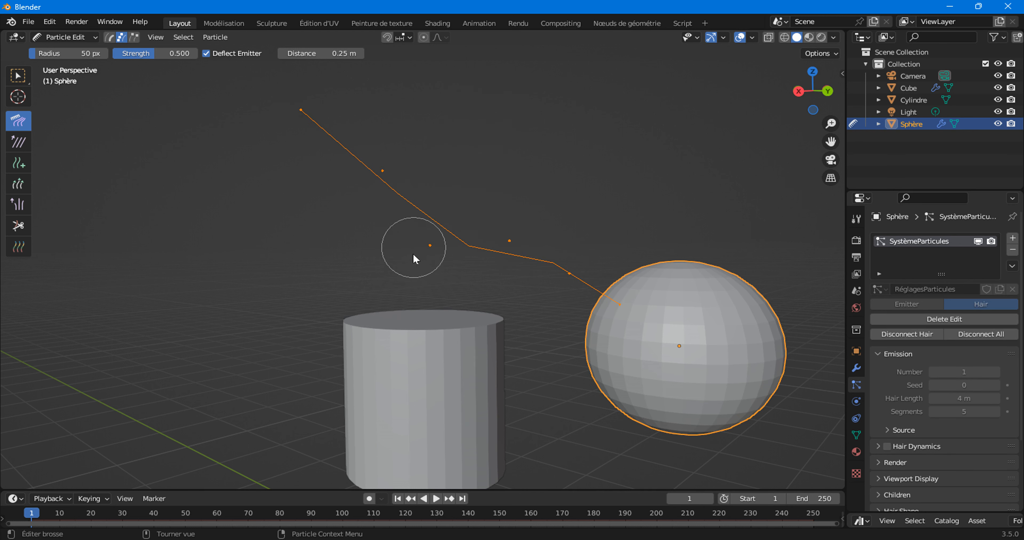
left_click_drag(388, 160, 332, 210)
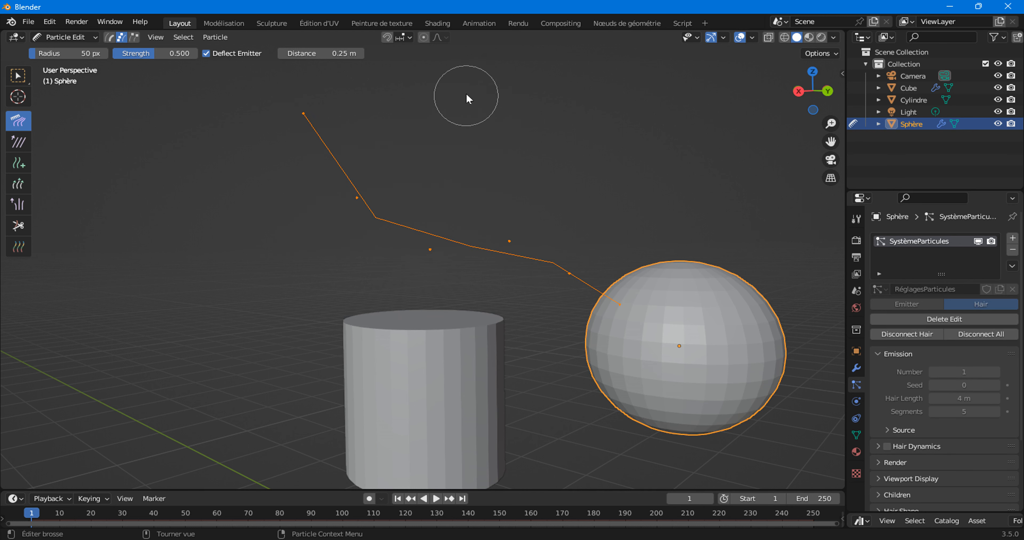
mouse_move(305, 112)
left_mouse_down()
mouse_move(198, 157)
mouse_move(417, 56)
mouse_move(307, 168)
mouse_move(273, 272)
mouse_move(340, 221)
mouse_move(372, 212)
mouse_move(422, 97)
mouse_move(410, 90)
mouse_move(433, 201)
mouse_move(508, 266)
mouse_move(509, 208)
mouse_move(487, 289)
mouse_move(515, 163)
mouse_move(543, 303)
mouse_move(591, 249)
mouse_move(557, 315)
mouse_move(597, 209)
left_mouse_up()
mouse_move(548, 323)
middle_mouse_down()
mouse_move(601, 354)
mouse_move(519, 296)
mouse_move(448, 263)
mouse_move(414, 322)
mouse_move(390, 327)
mouse_move(516, 299)
middle_mouse_up()
scroll(447, 264, "down", 6)
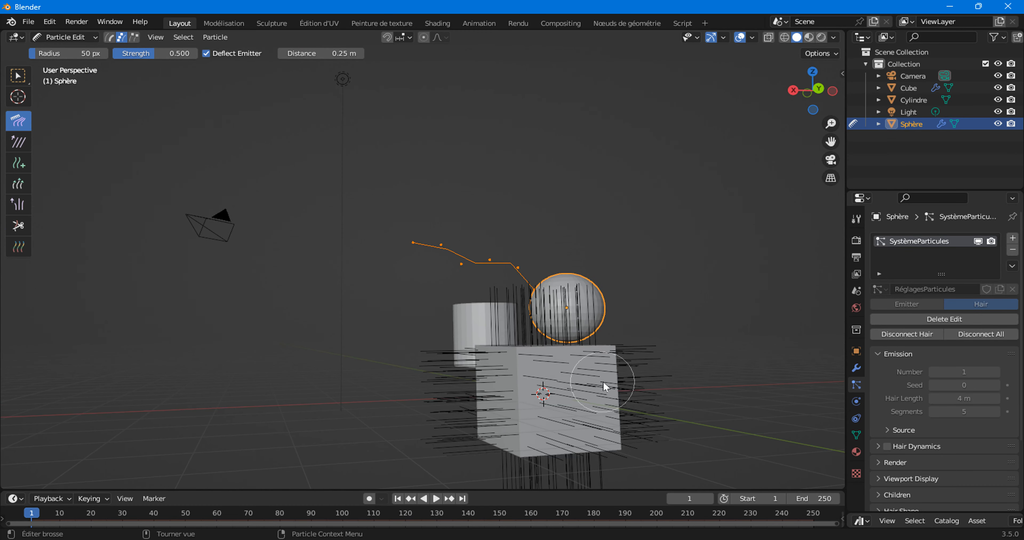
middle_click_drag(602, 382, 346, 192)
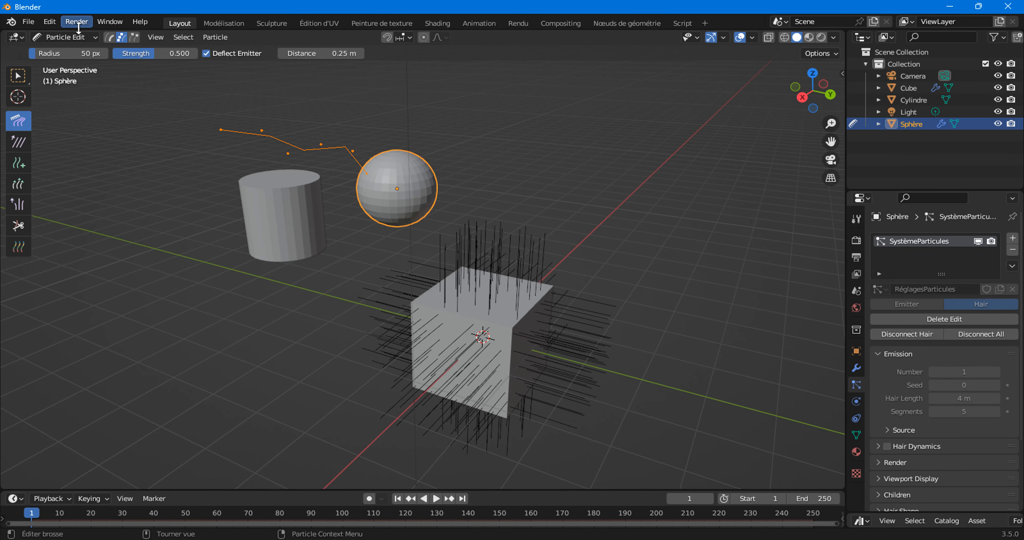
left_click(76, 38)
left_click(64, 38)
left_click(63, 51)
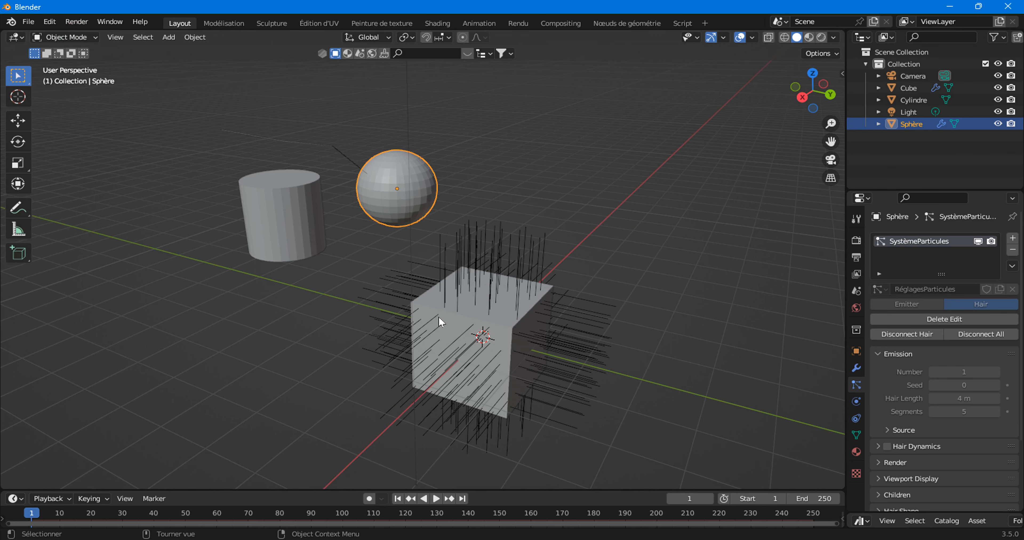
- Select the cube and show its Generate Hair Curves modifier settings, pointing out the Control Points value
left_click(487, 336)
middle_click_drag(487, 336, 466, 273, "shift")
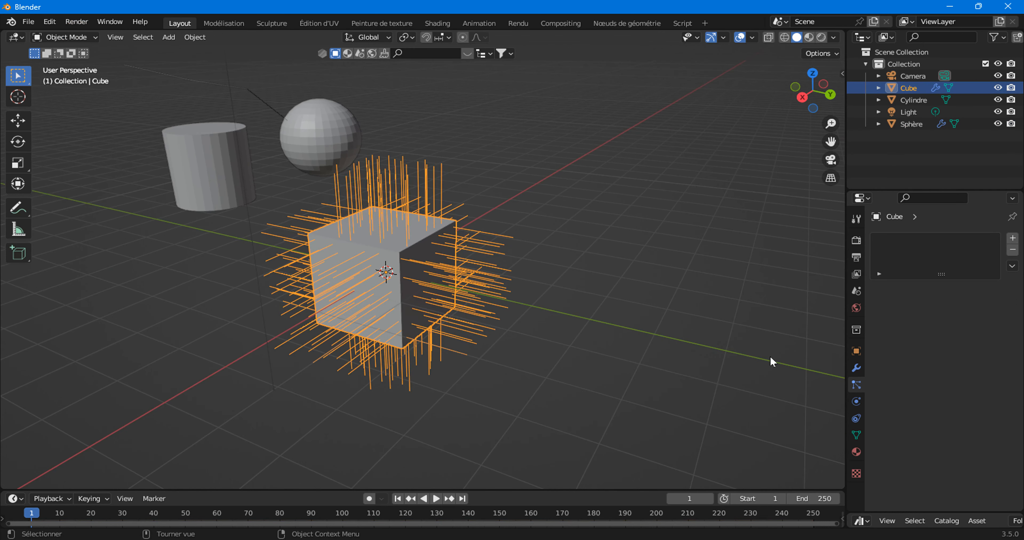
left_click(856, 367)
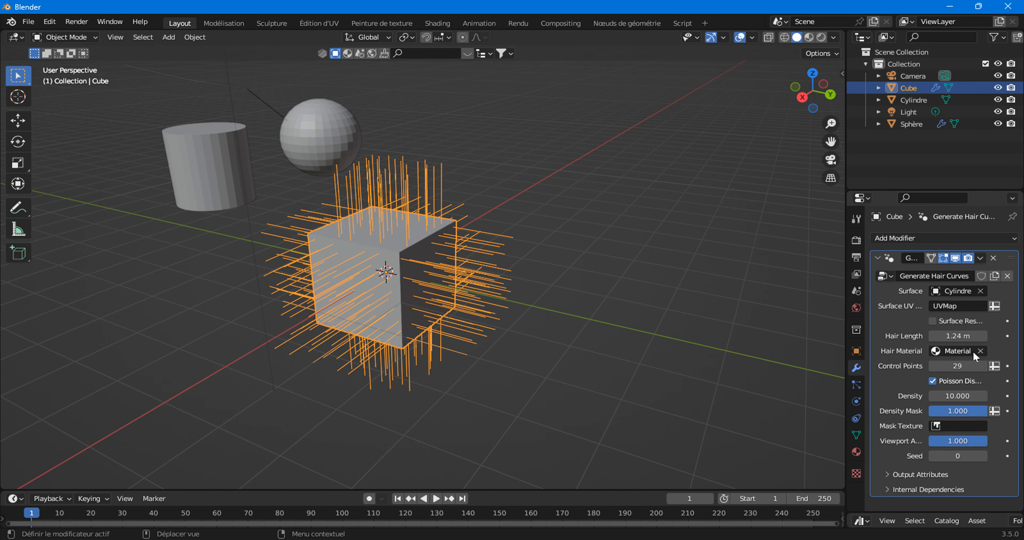
left_click_drag(954, 364, 975, 364)
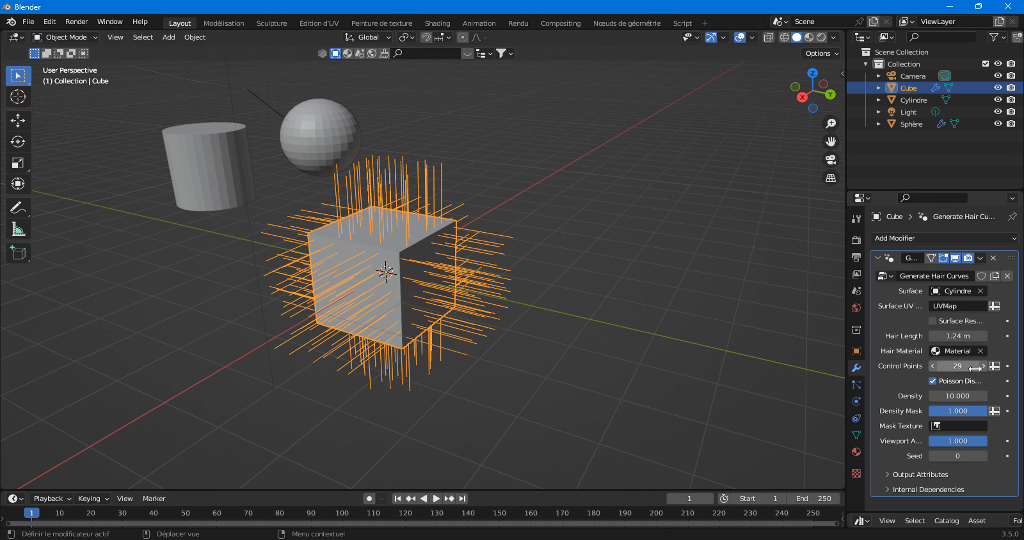
left_click_drag(959, 367, 955, 365)
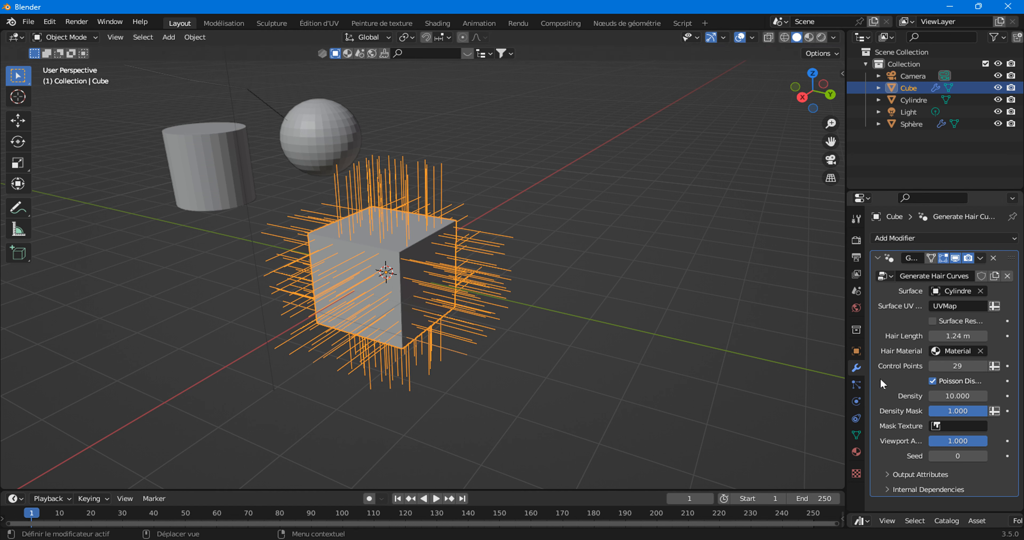
- Draw two pairs of near-vertical annotation strokes behind the cube to illustrate hair spacing for the Poisson Disk option
left_click(931, 381)
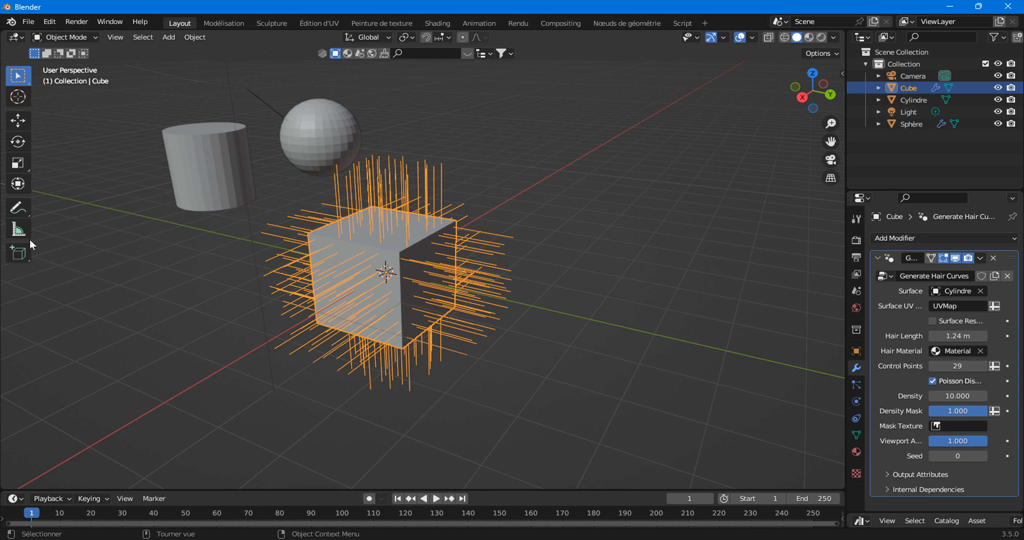
left_click(18, 207)
left_click_drag(491, 86, 500, 163)
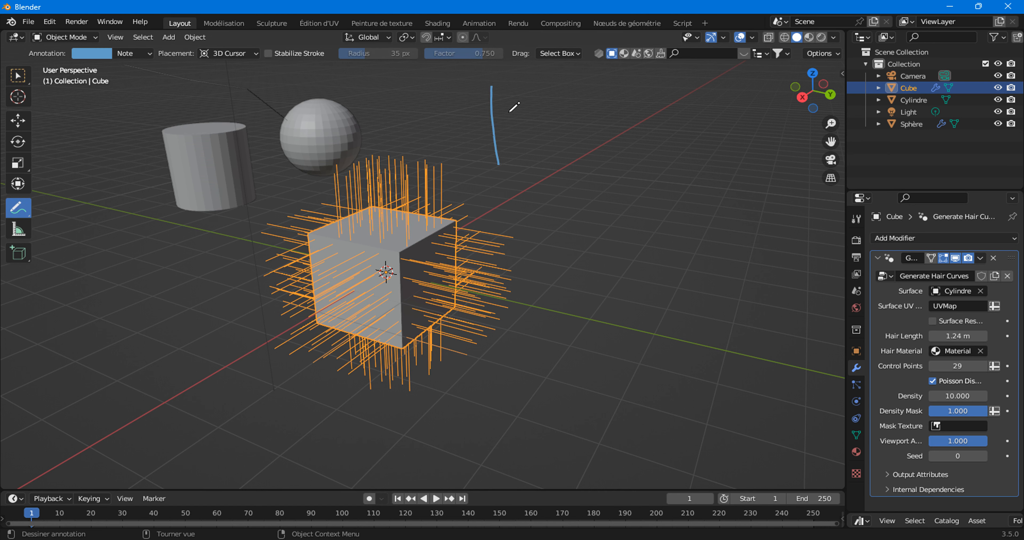
left_click_drag(503, 90, 511, 156)
left_click(930, 379)
left_click(931, 380)
left_click_drag(536, 77, 551, 144)
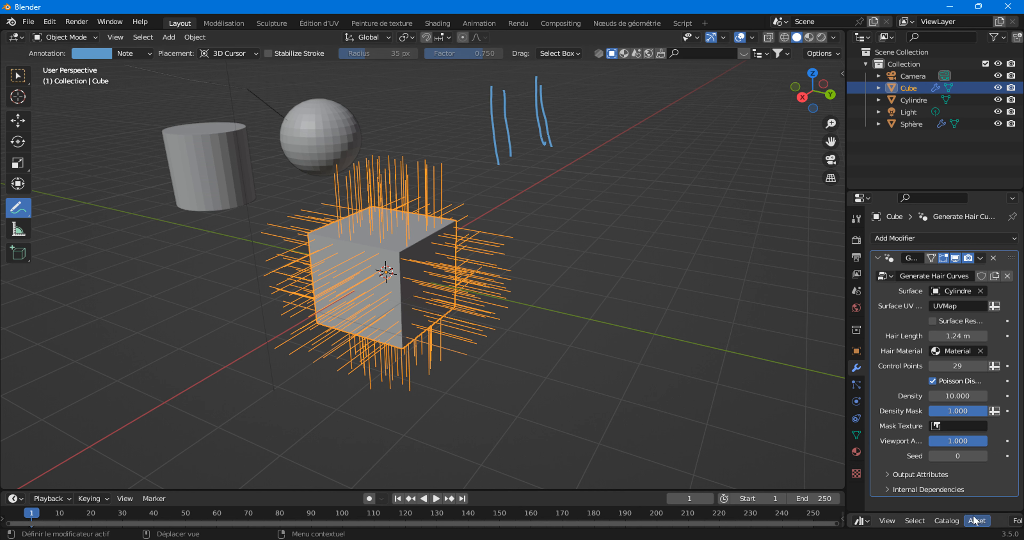
- Compare the cube's hair distribution with and without Poisson Disk, leaving the option disabled
left_click(933, 381)
left_click(933, 381)
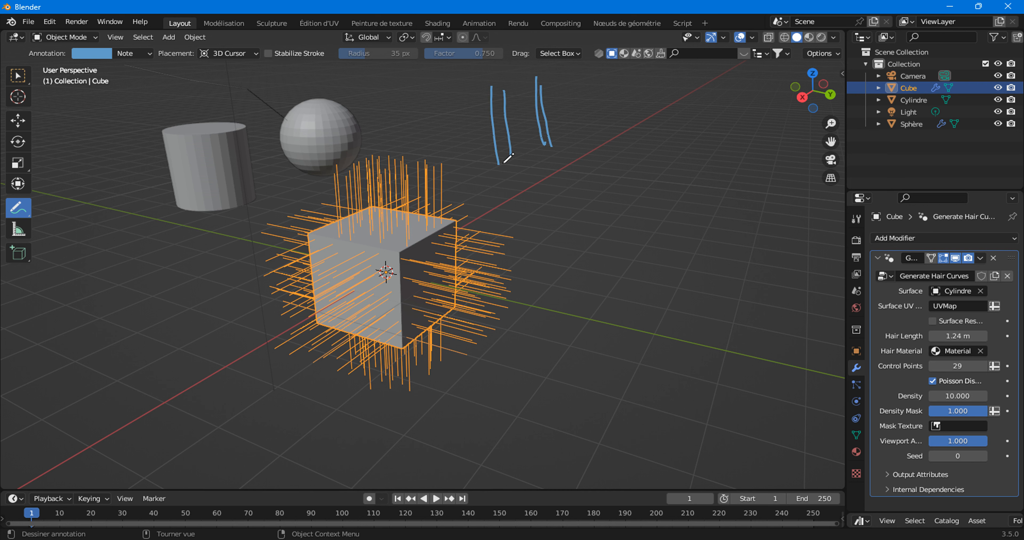
left_click(932, 381)
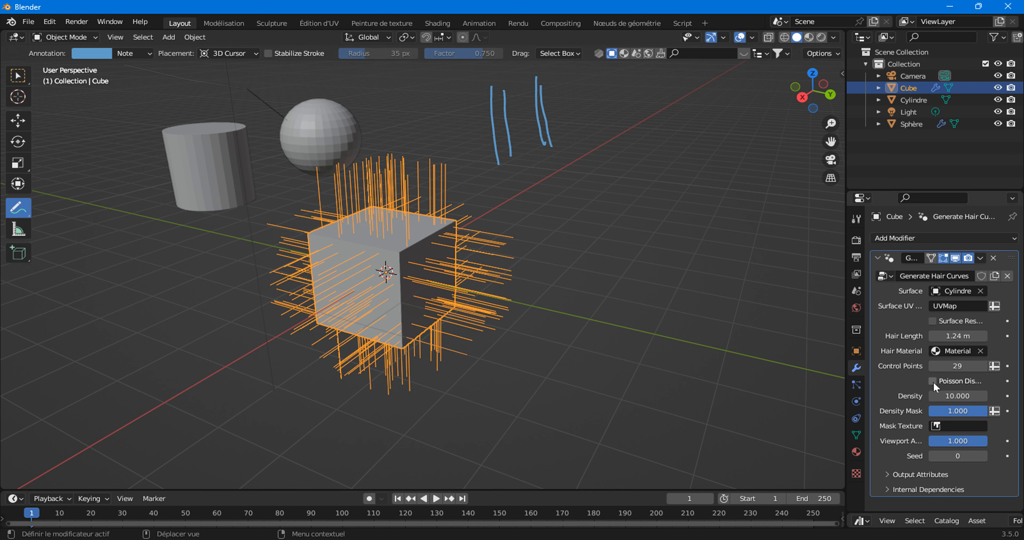
left_click(932, 381)
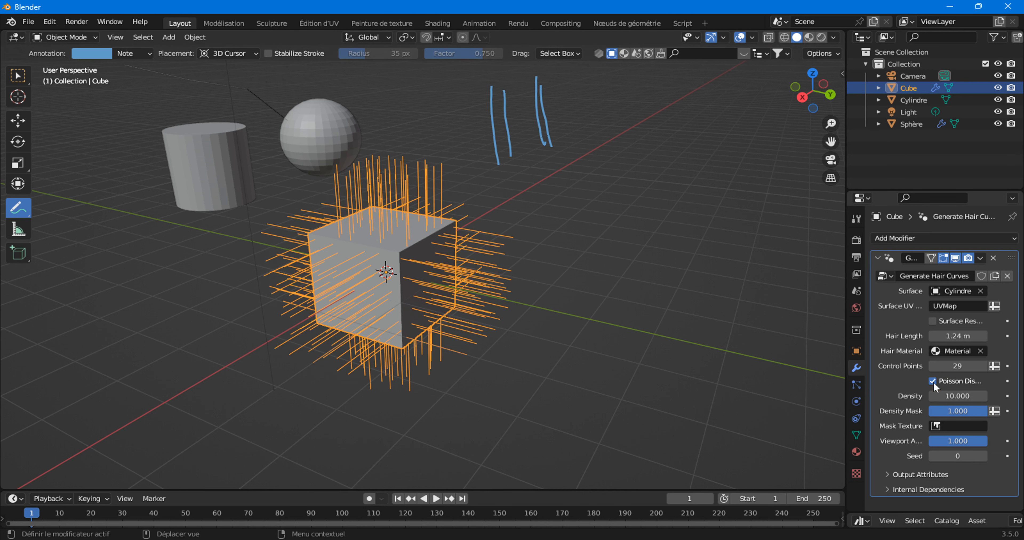
scroll(557, 286, "up", 5)
middle_click_drag(552, 296, 312, 195)
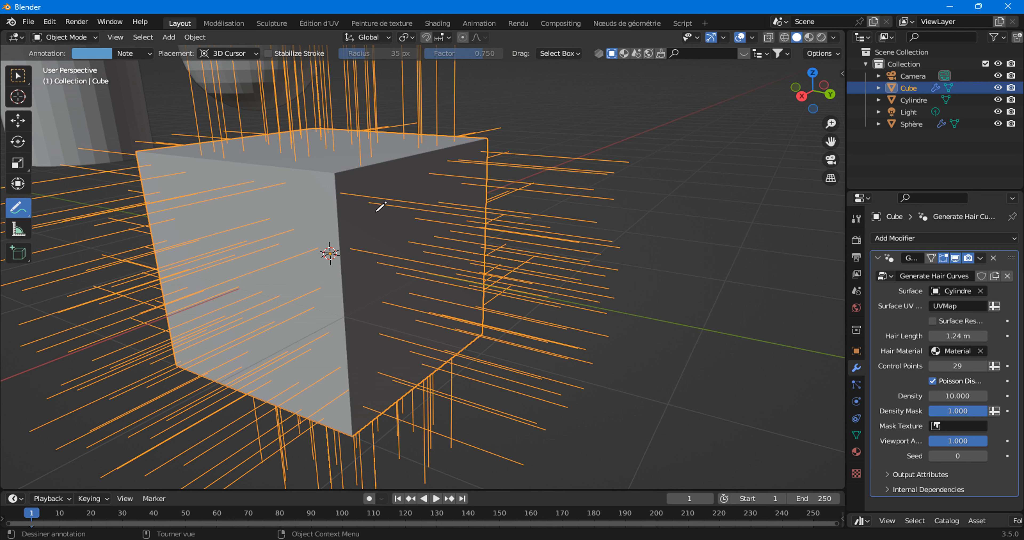
left_click(933, 381)
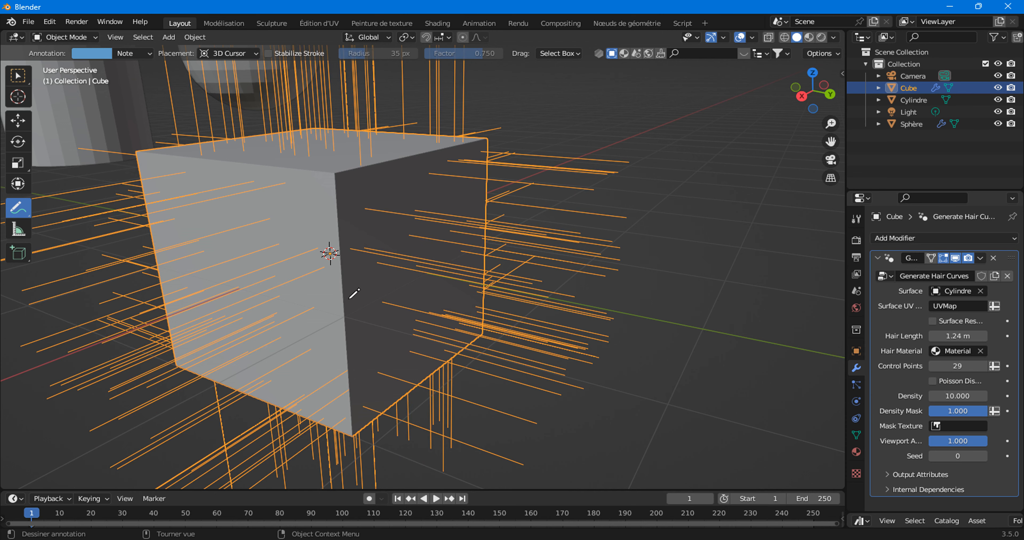
- Raise the Density of the cube's generated hair to 60.030
scroll(354, 294, "down", 10)
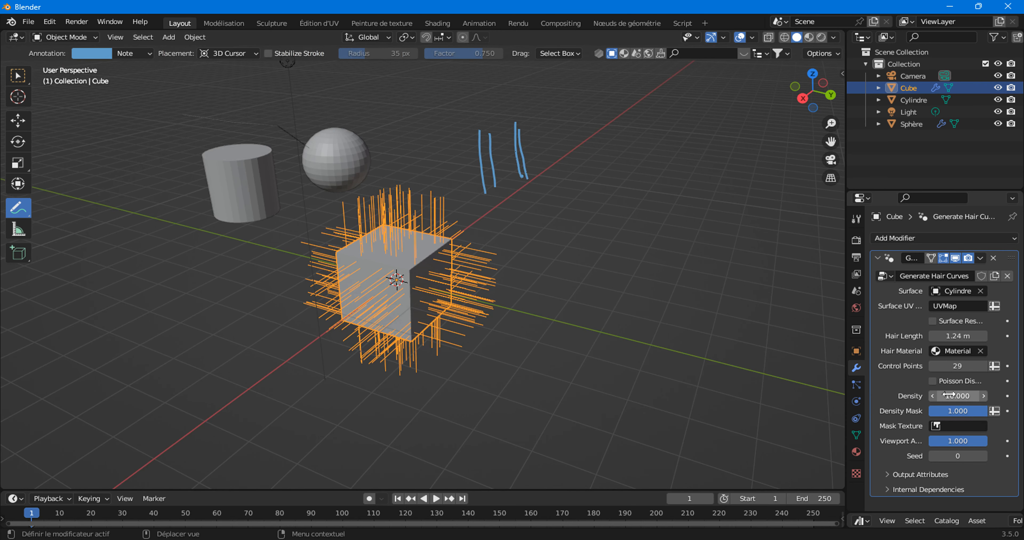
left_click_drag(957, 395, 994, 396)
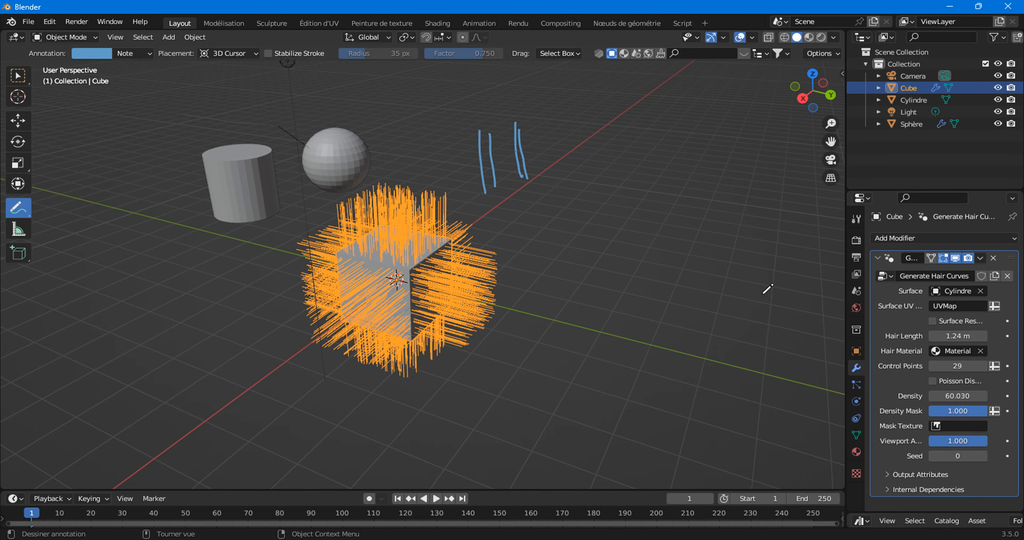
scroll(528, 285, "up", 6)
scroll(528, 286, "down", 6)
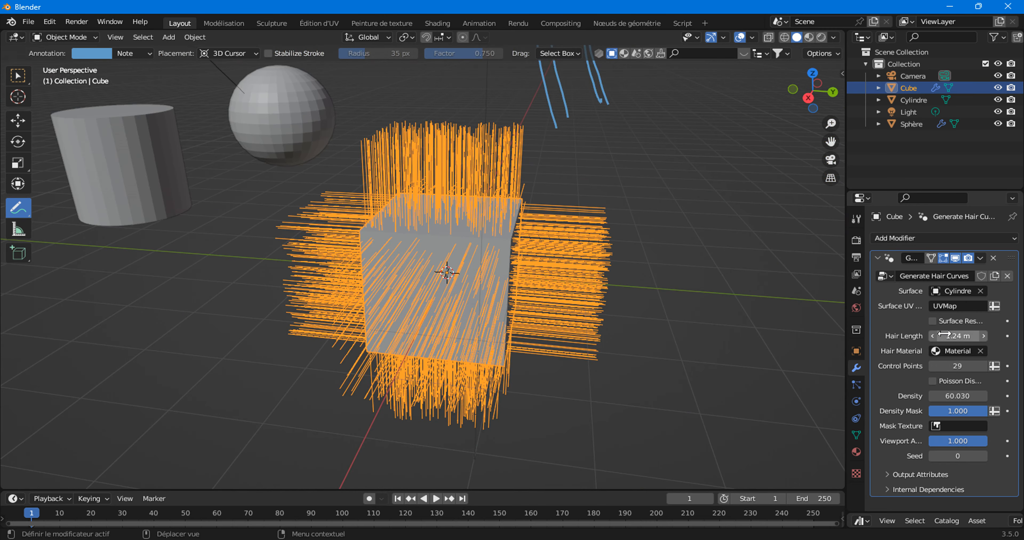
- Increase the Hair Length of the cube's generated hair to 3.33 m and inspect it from another angle
left_click_drag(947, 336, 987, 336)
scroll(679, 327, "down", 5)
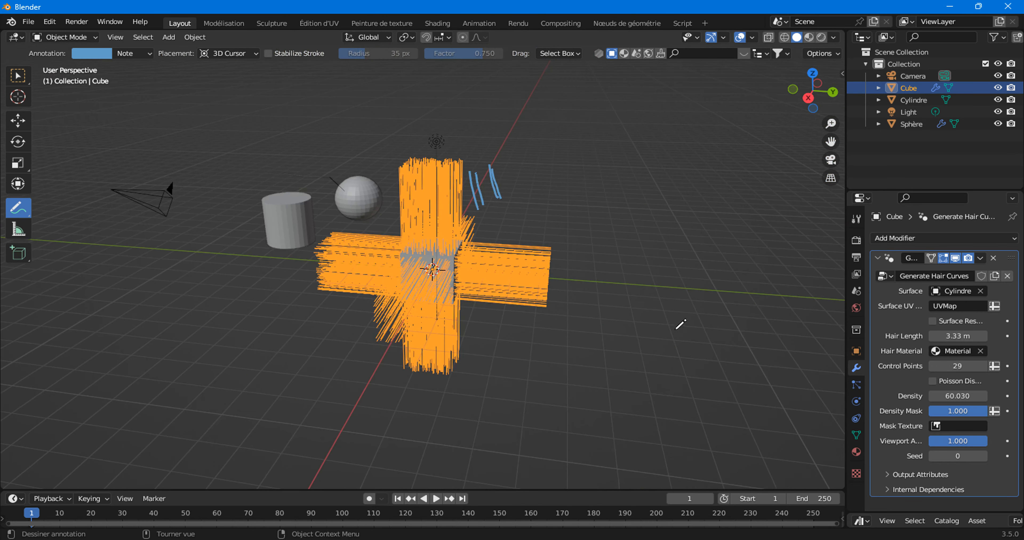
middle_click_drag(640, 324, 587, 324)
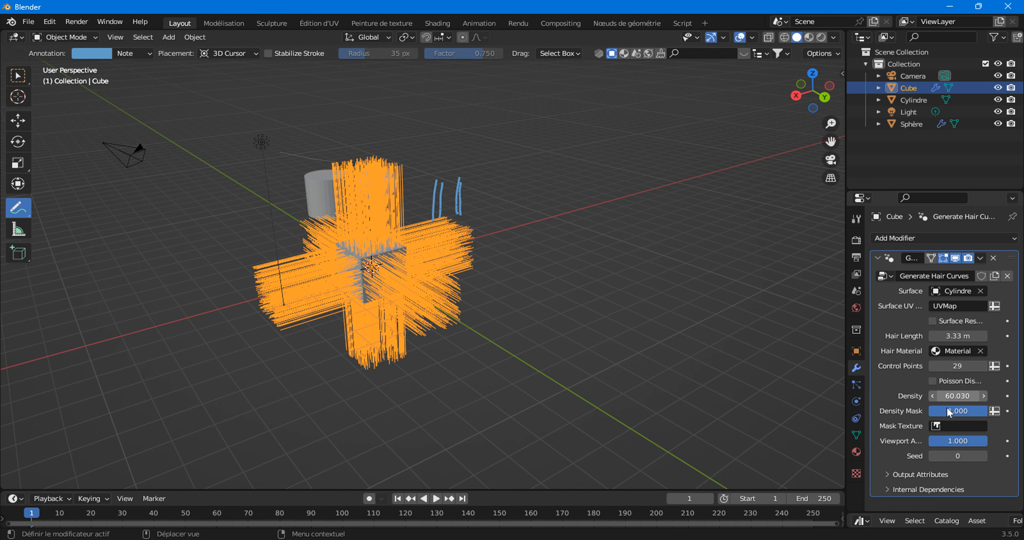
- Raise the Density of the cube's generated hair to 61.210 and list the images available for Mask Texture
left_click_drag(948, 398, 957, 396)
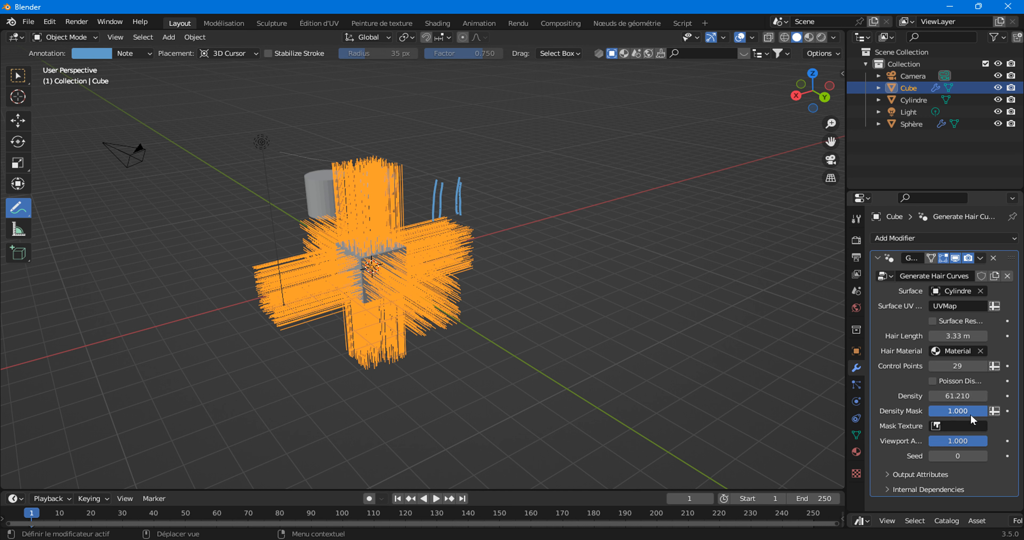
mouse_move(972, 420)
left_mouse_down()
mouse_move(910, 411)
mouse_move(987, 412)
left_mouse_up()
left_click(958, 426)
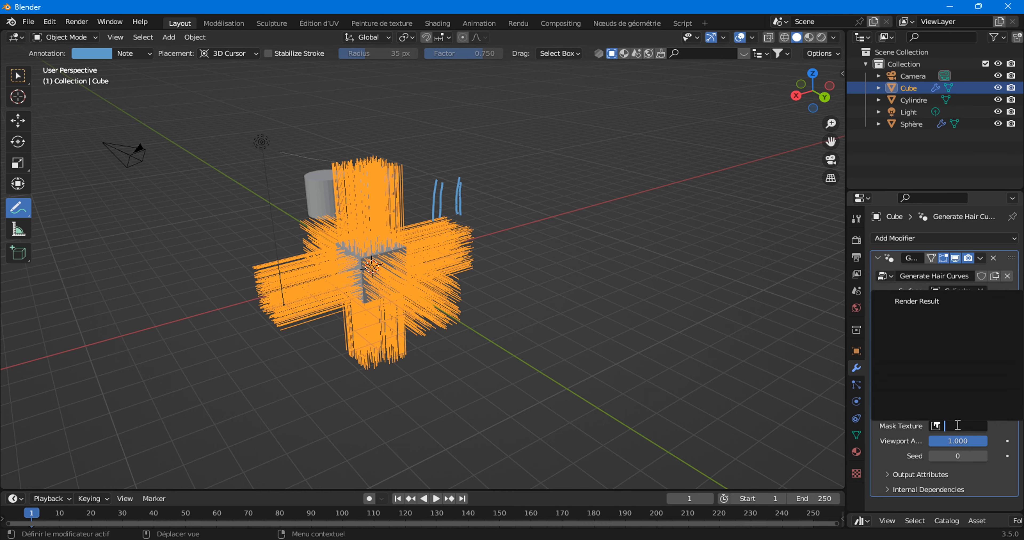
- Draw a small annotation loop over the cube's upper front corner to illustrate the Mask Texture option
scroll(422, 312, "up", 5)
scroll(422, 312, "down", 3)
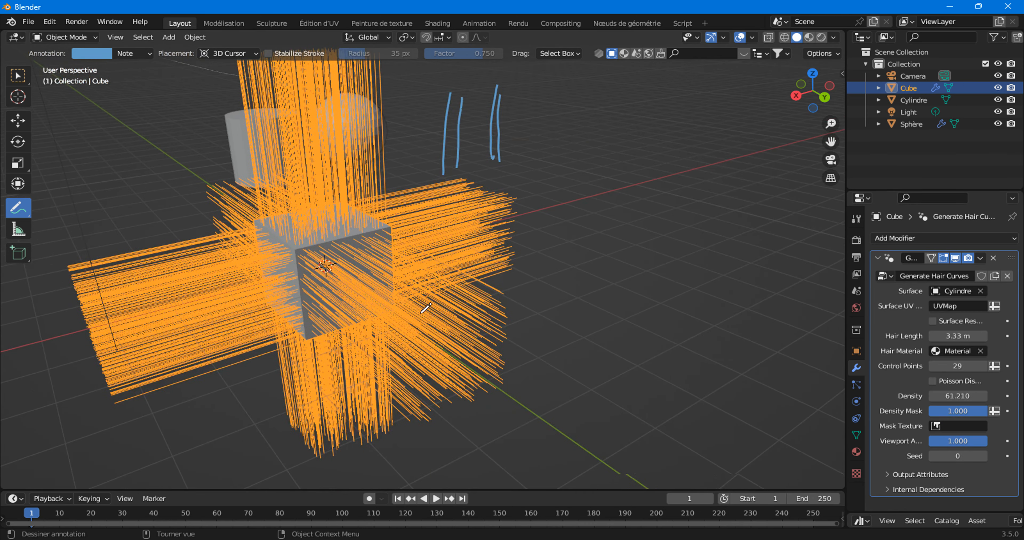
middle_click_drag(425, 309, 384, 263)
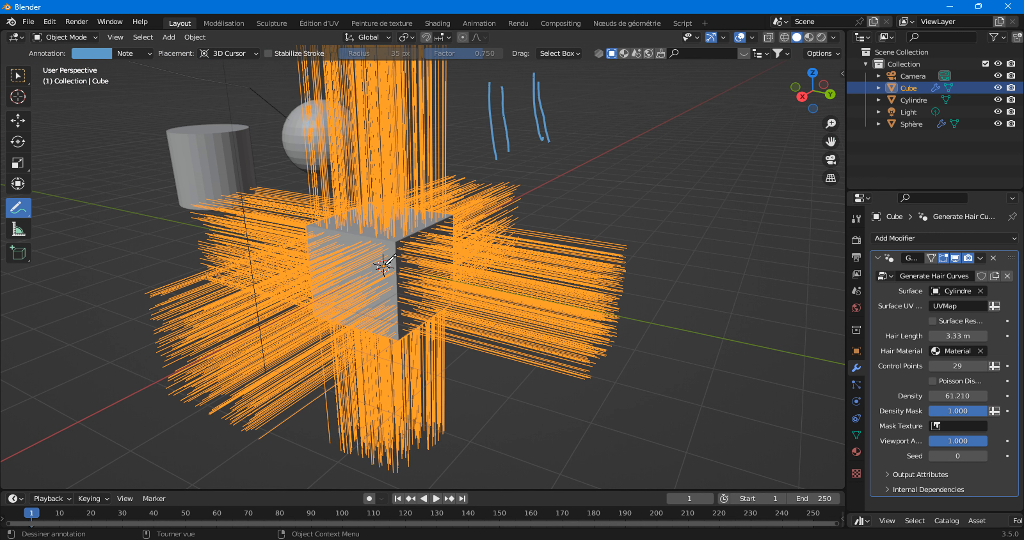
mouse_move(388, 234)
left_mouse_down()
mouse_move(394, 270)
mouse_move(381, 246)
mouse_move(389, 237)
left_mouse_up()
left_click(946, 426)
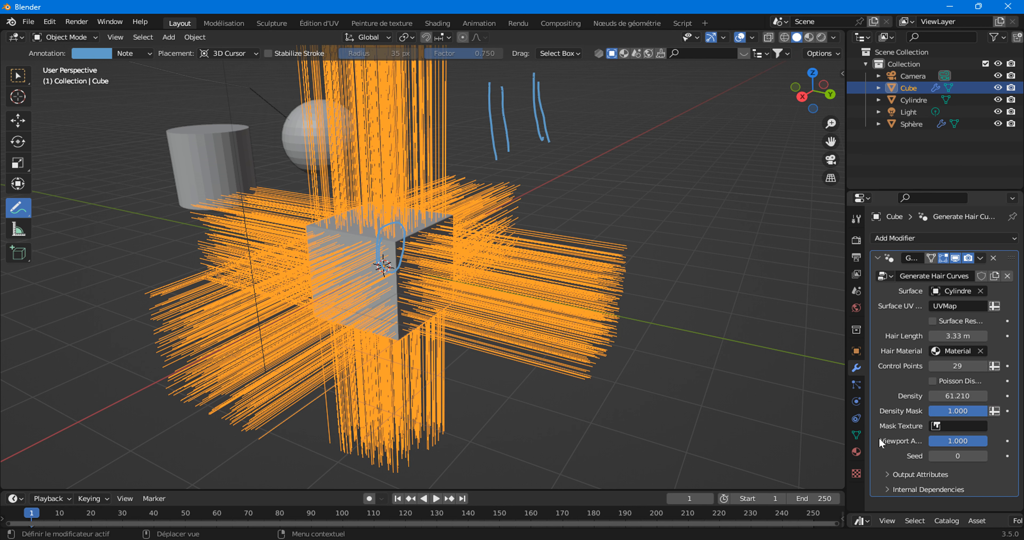
- Widen the modifier settings area and set the Density of the cube's generated hair to 100
left_click_drag(846, 417, 812, 414)
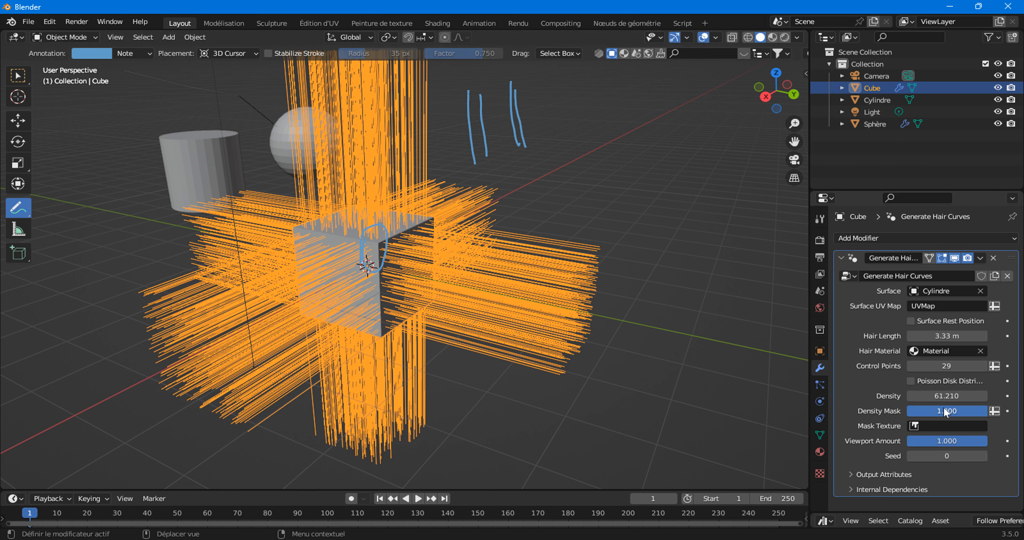
left_click(943, 397)
type("300")
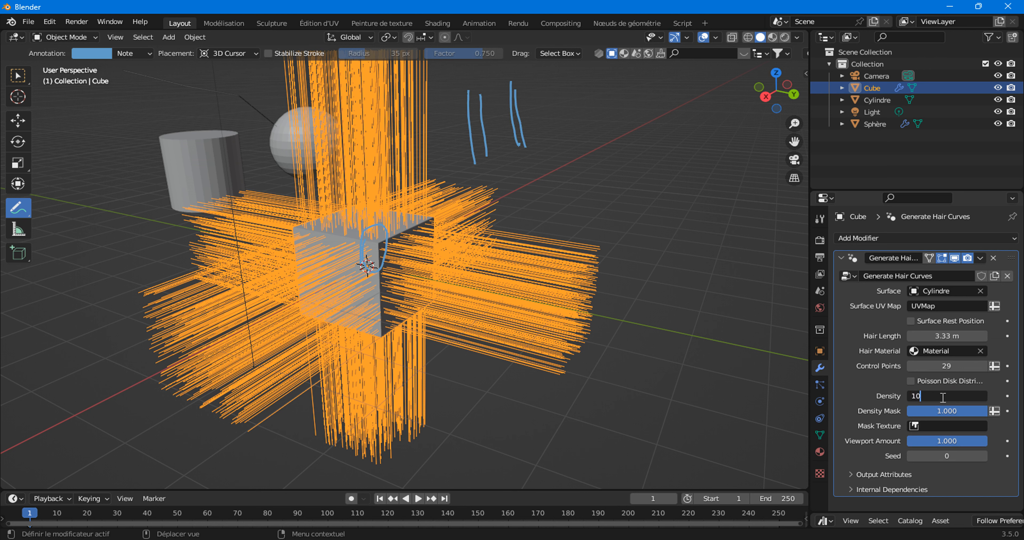
key("Return")
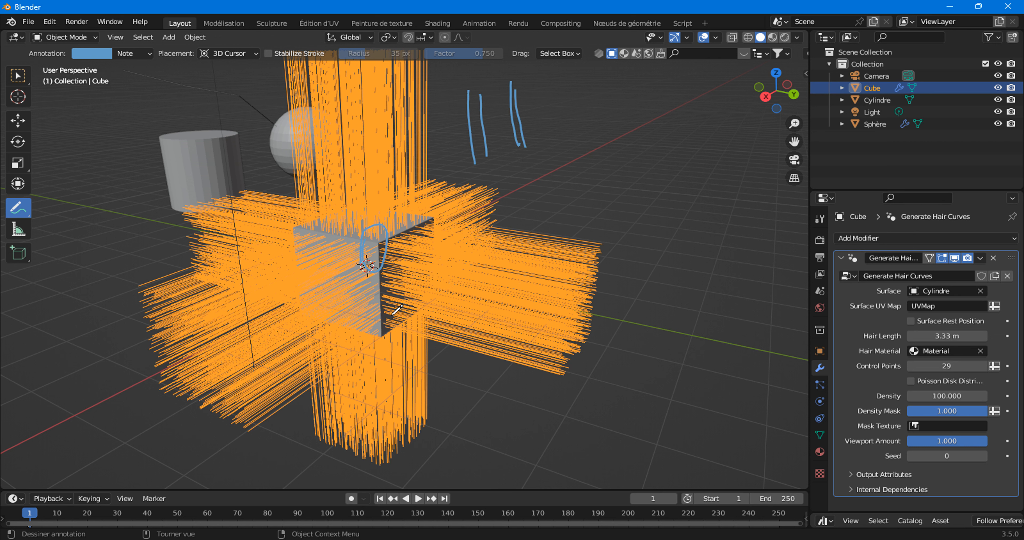
middle_click_drag(331, 258, 283, 255)
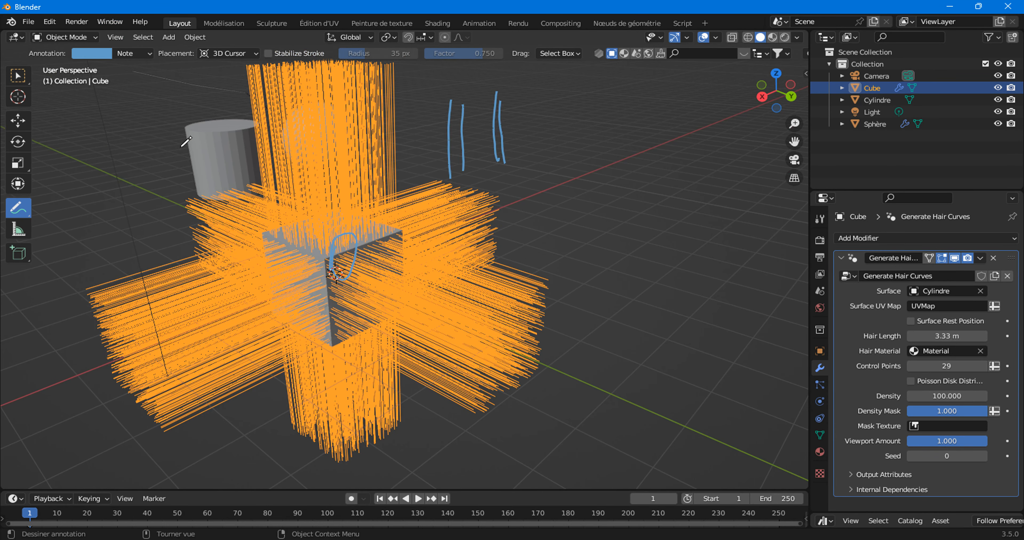
scroll(188, 142, "down", 4)
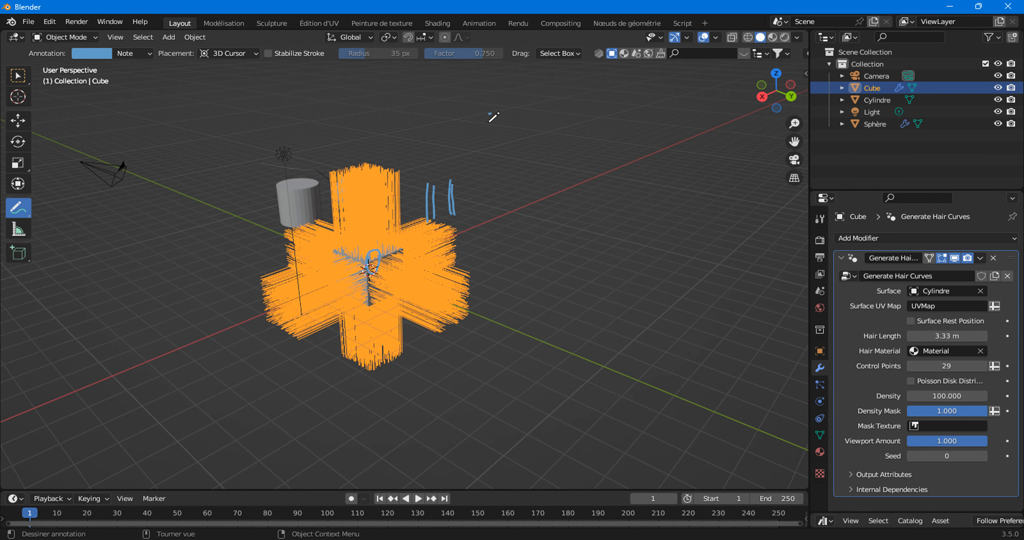
- Write the annotations 50 and 100 above the cube to illustrate viewport versus render hair amounts
mouse_move(496, 113)
left_mouse_down()
mouse_move(493, 139)
mouse_move(512, 116)
left_mouse_up()
left_click(75, 21)
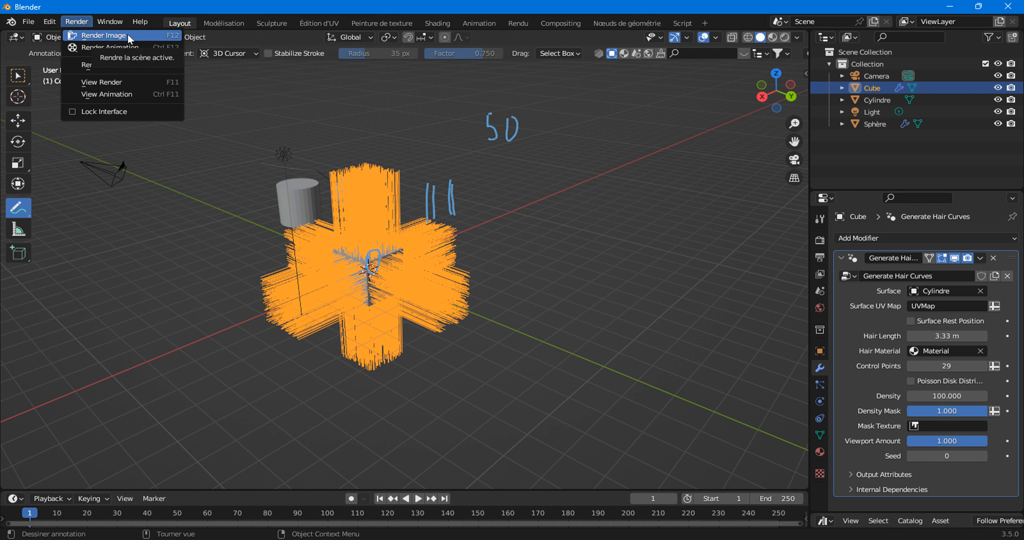
left_click_drag(614, 115, 611, 149)
mouse_move(626, 120)
left_mouse_down()
mouse_move(620, 135)
mouse_move(629, 122)
mouse_move(645, 148)
mouse_move(653, 135)
left_mouse_up()
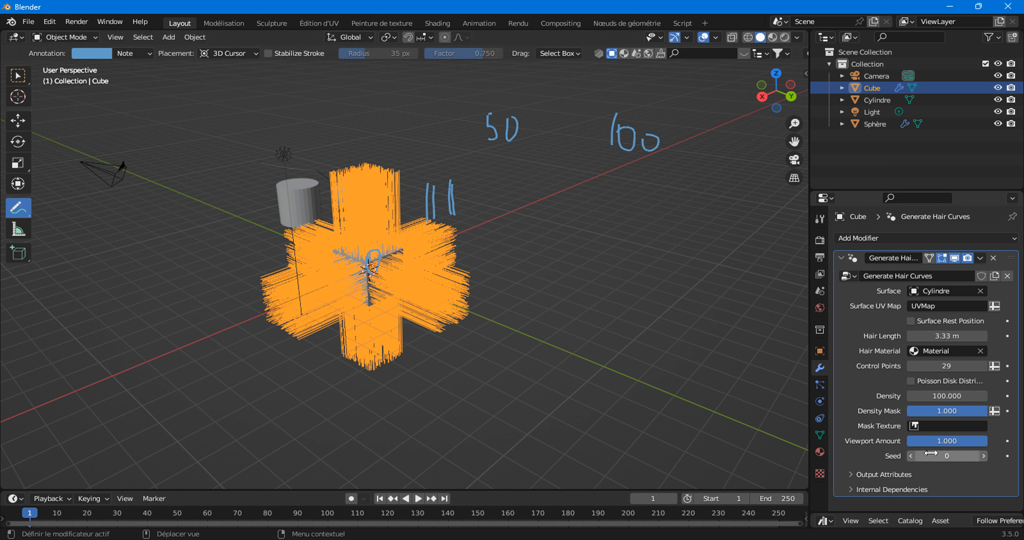
- Reduce the hair's Viewport Amount to 0.281 and set its Seed to -27
left_click_drag(948, 444, 888, 443)
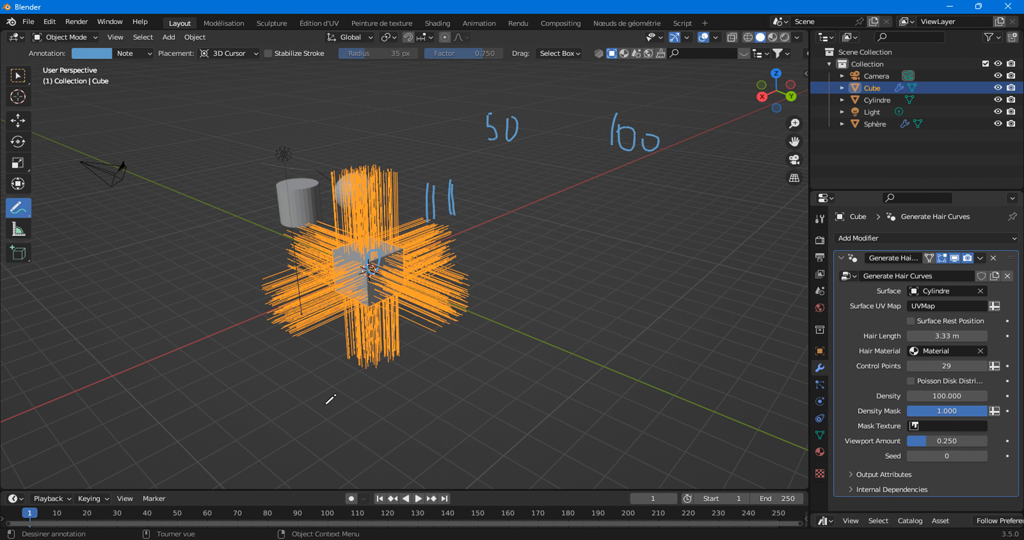
mouse_move(921, 441)
left_mouse_down()
mouse_move(981, 442)
mouse_move(929, 441)
left_mouse_up()
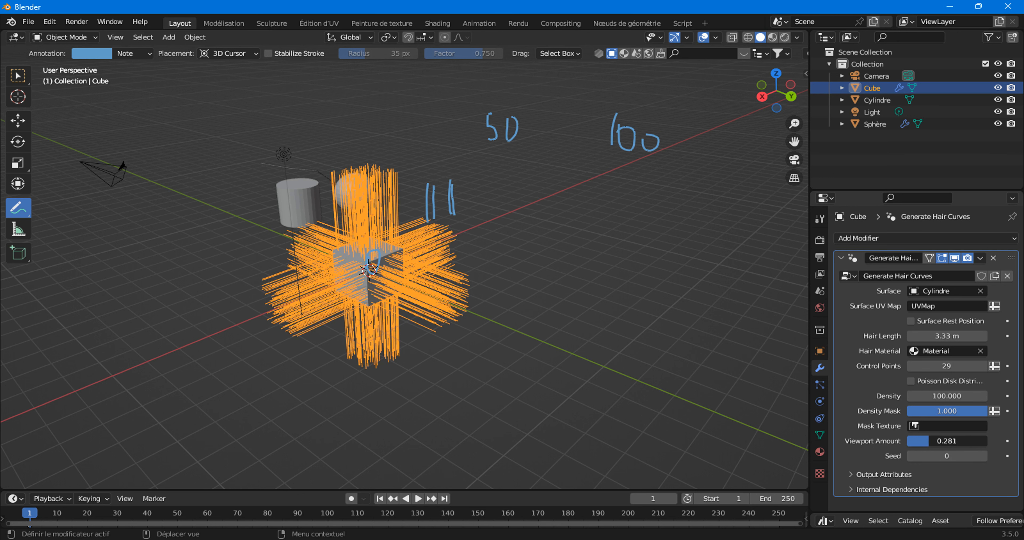
left_click(85, 20)
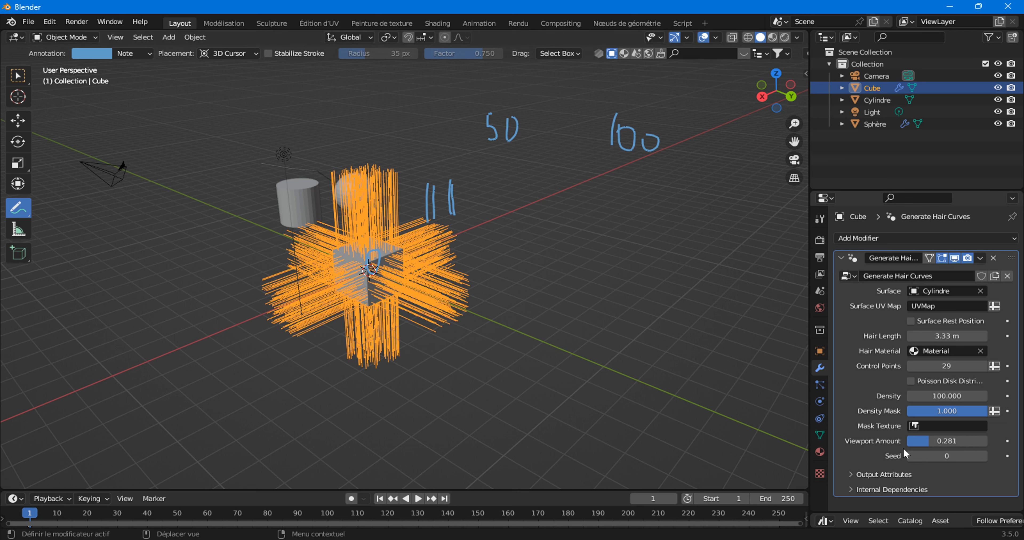
left_click(949, 454)
left_click_drag(948, 456, 902, 456)
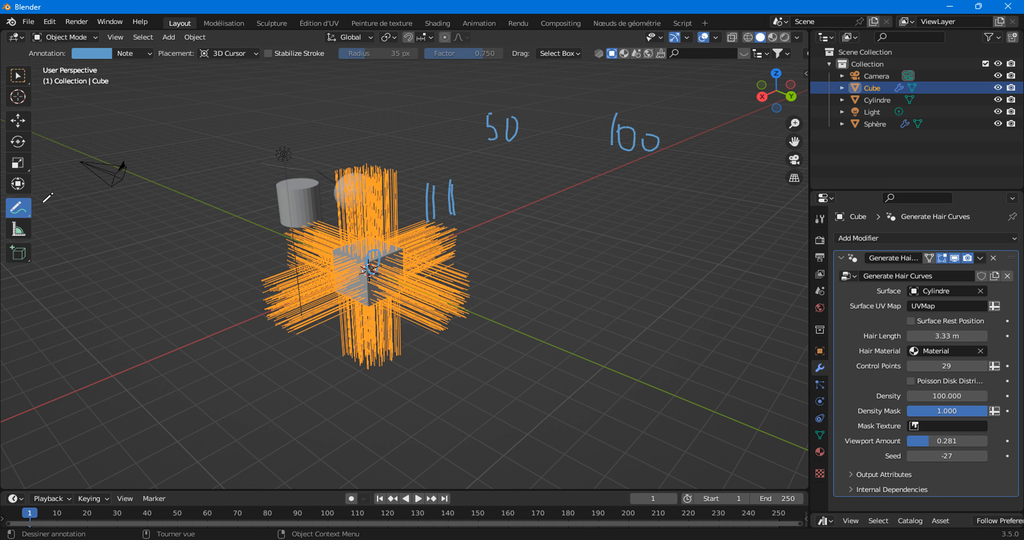
- Erase all annotations from the viewport and switch back to the Select Box tool
left_click_drag(19, 209, 87, 285)
mouse_move(597, 254)
left_mouse_down()
mouse_move(411, 190)
mouse_move(689, 150)
left_mouse_up()
left_click(18, 75)
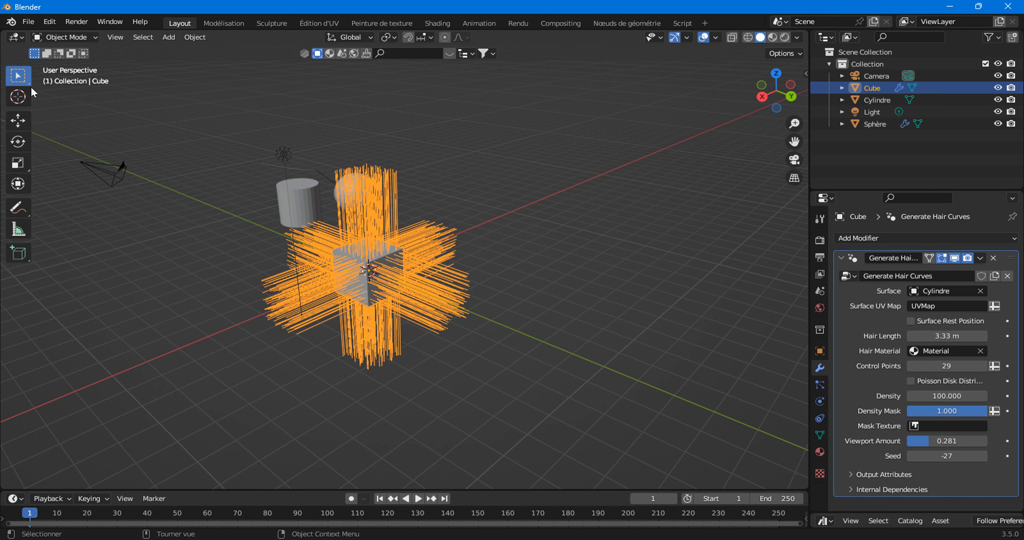
- Select the cylinder and the sphere and delete both objects
left_click(284, 201)
middle_click_drag(316, 222, 256, 188)
left_click_drag(228, 155, 334, 215)
right_click(339, 198)
left_click(304, 283)
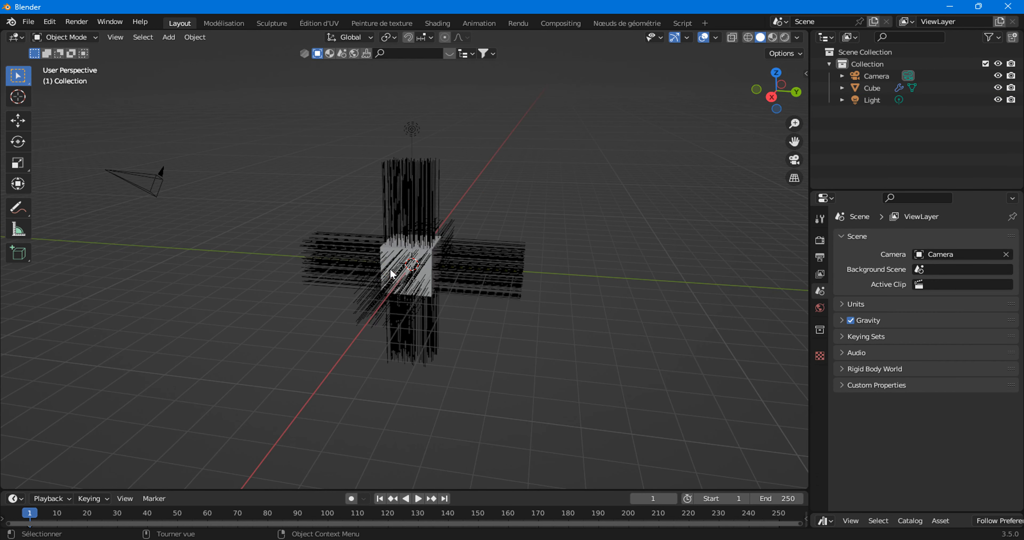
- Select the cube, show its node tree in the Geometry Nodes workspace and box-select the nodes near the output
left_click(391, 270)
left_click(609, 25)
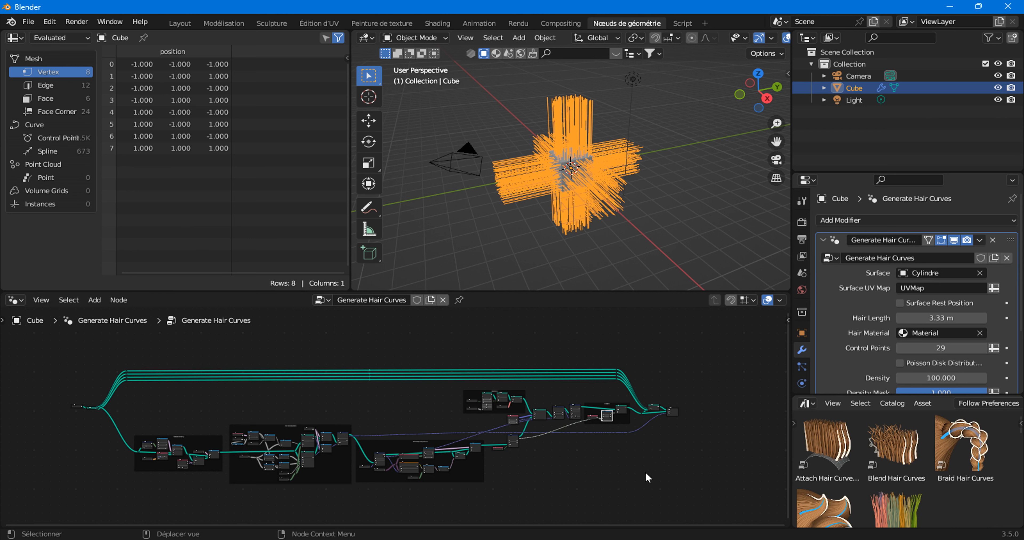
left_click_drag(666, 478, 539, 395)
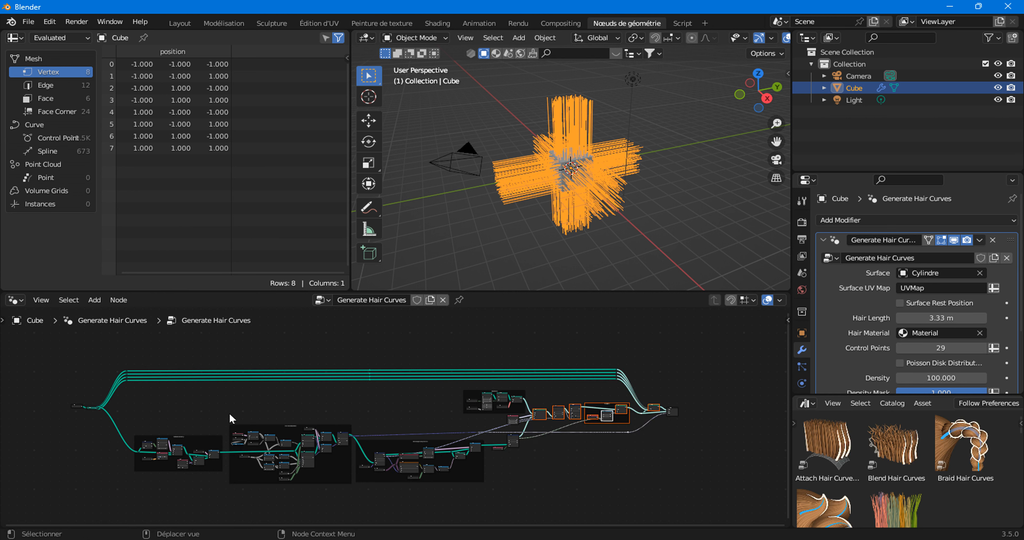
- Expand the Separate Components node beside the Group Input node
middle_click_drag(141, 418, 389, 425)
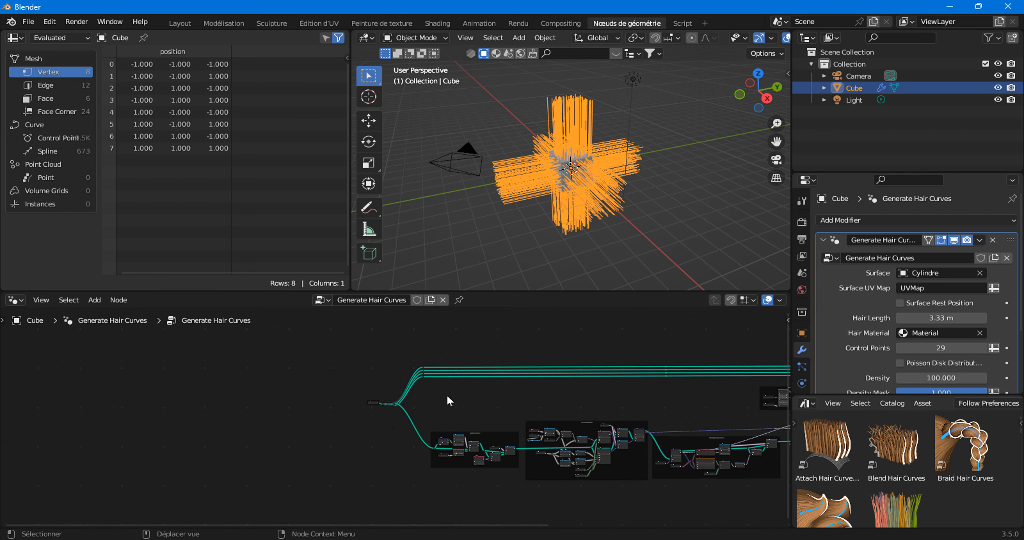
scroll(384, 413, "up", 5)
scroll(380, 398, "up", 1)
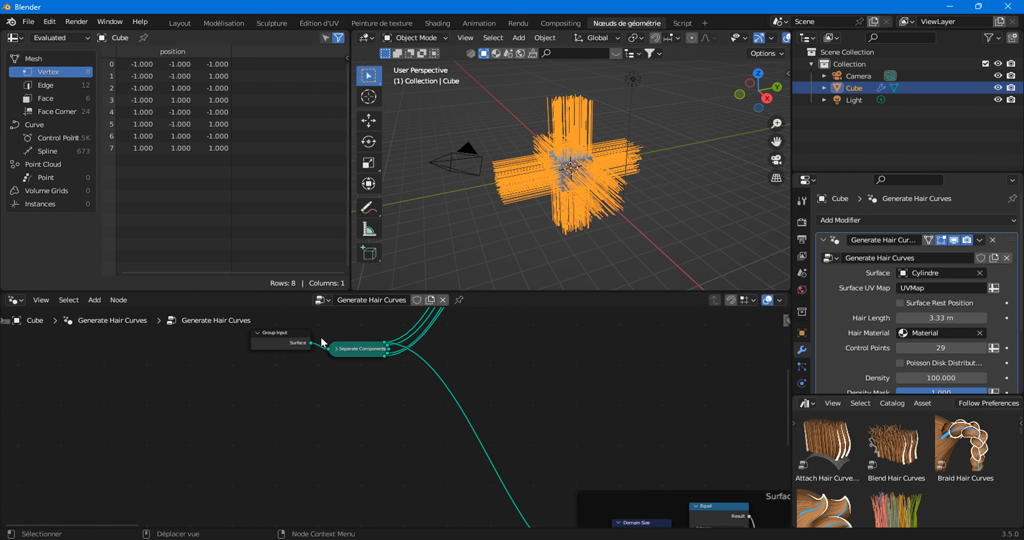
left_click(337, 348)
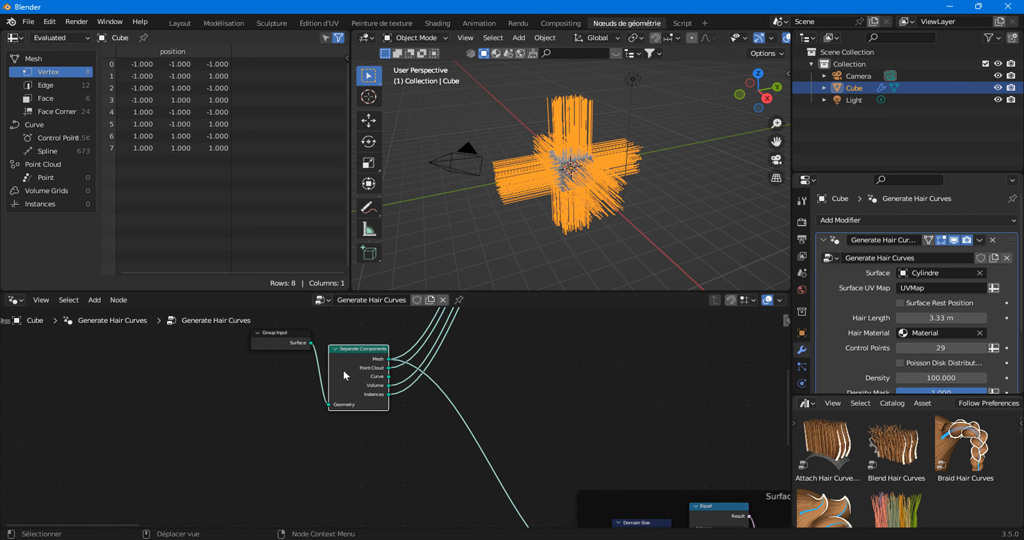
- Examine the Group Output end of the node tree and collapse the cube's Generate Hair Curves modifier settings
scroll(344, 372, "down", 7)
middle_click_drag(631, 429, 697, 383)
scroll(530, 386, "up", 5)
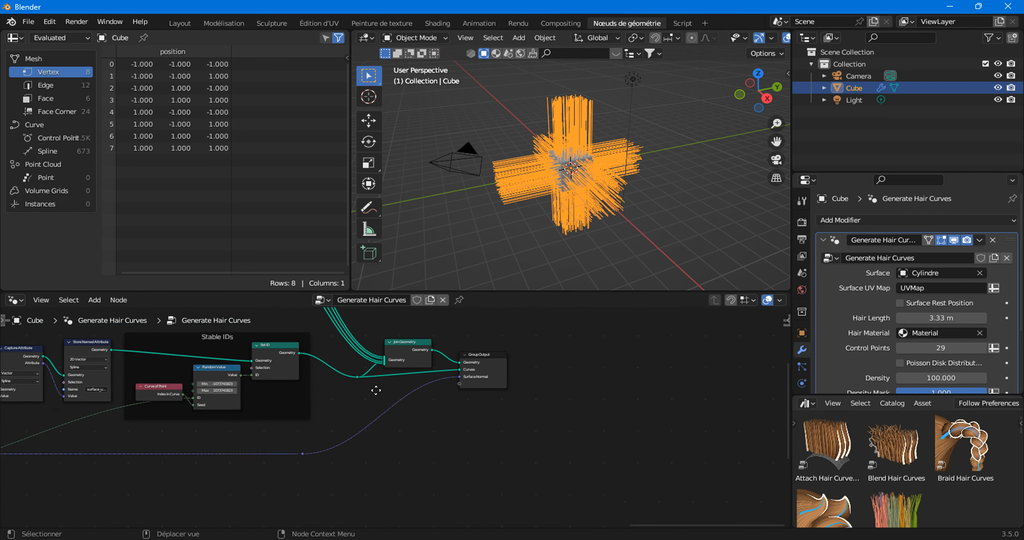
scroll(372, 371, "down", 10)
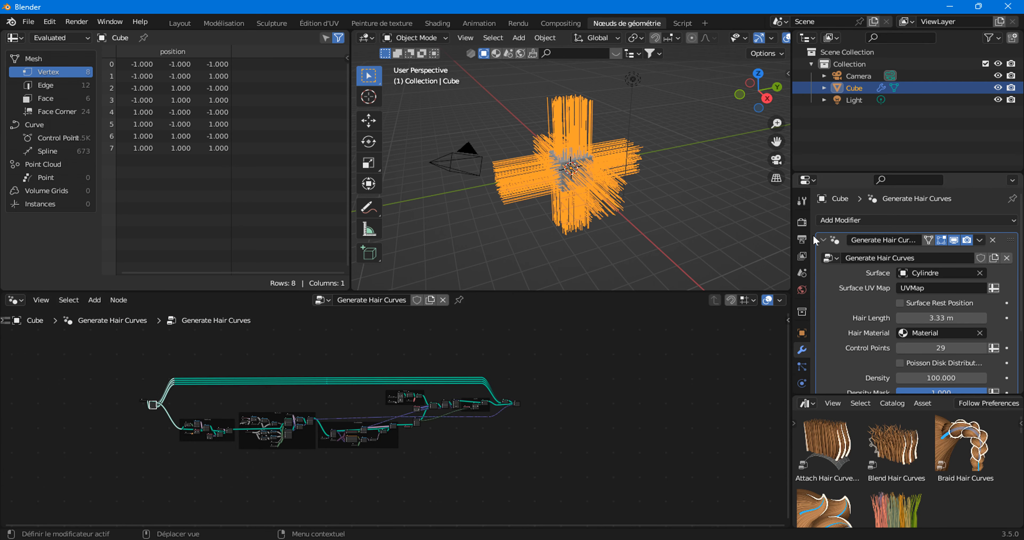
left_click(835, 242)
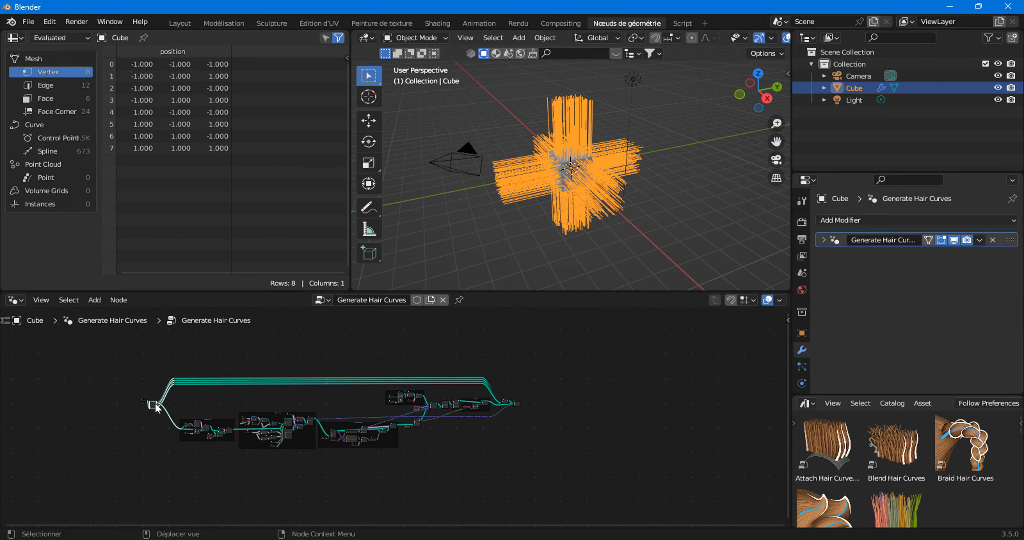
- Return to the Layout workspace and annotate a circled G and a circled P with an arrow pointing away from it
left_click(177, 23)
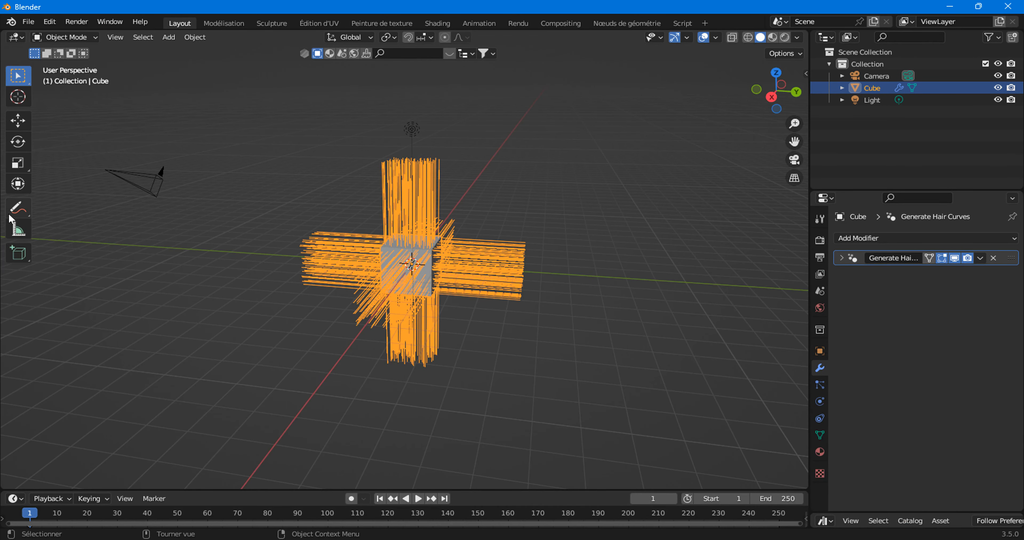
left_click(17, 209)
left_click_drag(18, 207, 94, 211)
mouse_move(163, 104)
left_mouse_down()
mouse_move(158, 120)
mouse_move(185, 127)
left_mouse_up()
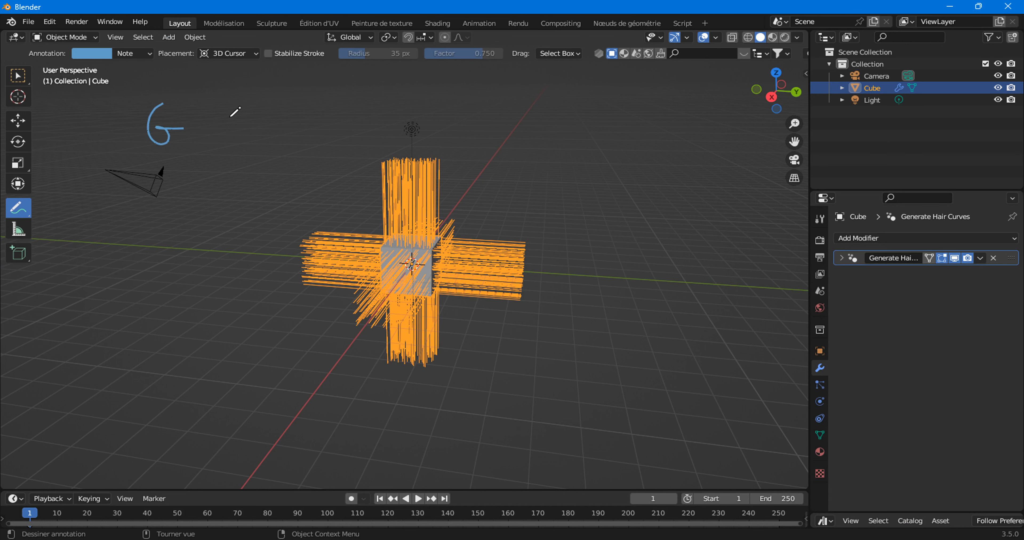
left_click_drag(225, 112, 233, 146)
mouse_move(227, 110)
left_mouse_down()
mouse_move(243, 114)
mouse_move(233, 124)
left_mouse_up()
mouse_move(225, 102)
left_mouse_down()
mouse_move(228, 149)
mouse_move(256, 106)
mouse_move(235, 101)
mouse_move(312, 107)
mouse_move(301, 117)
left_mouse_up()
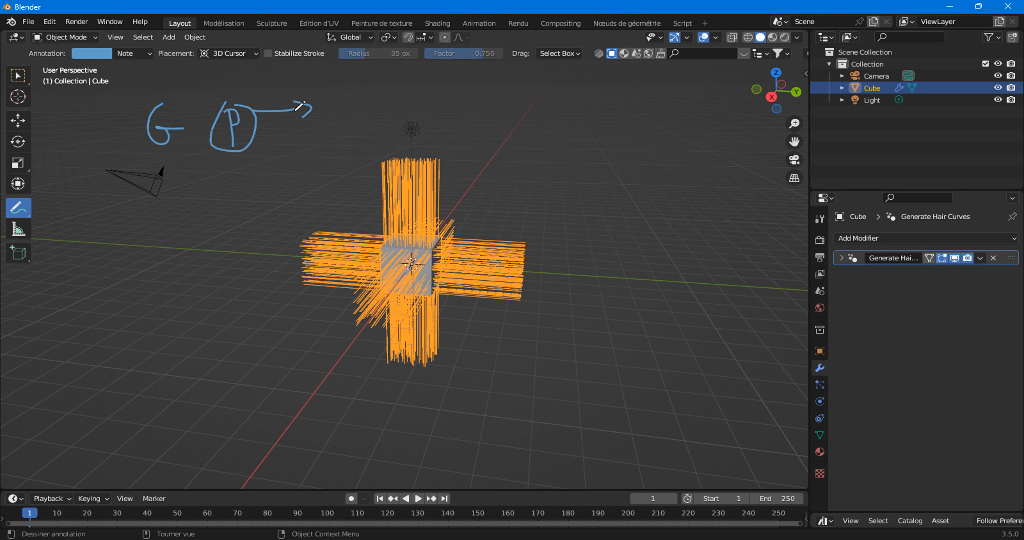
mouse_move(113, 113)
left_mouse_down()
mouse_move(112, 133)
mouse_move(182, 111)
mouse_move(139, 101)
left_mouse_up()
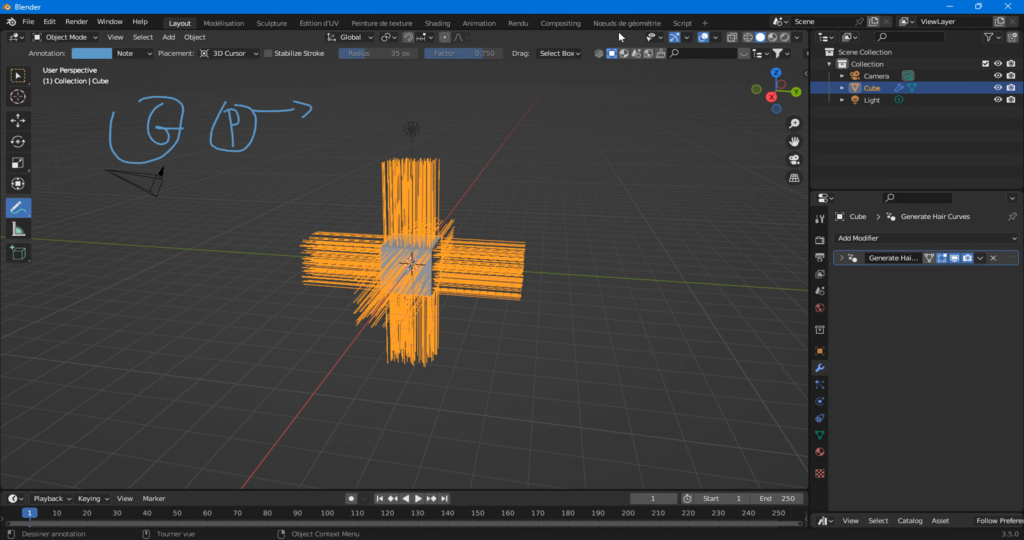
- Reopen the Geometry Nodes workspace and move the Separate Components node slightly within the hair node tree
left_click(627, 23)
middle_click_drag(336, 426, 484, 401)
scroll(483, 401, "up", 4)
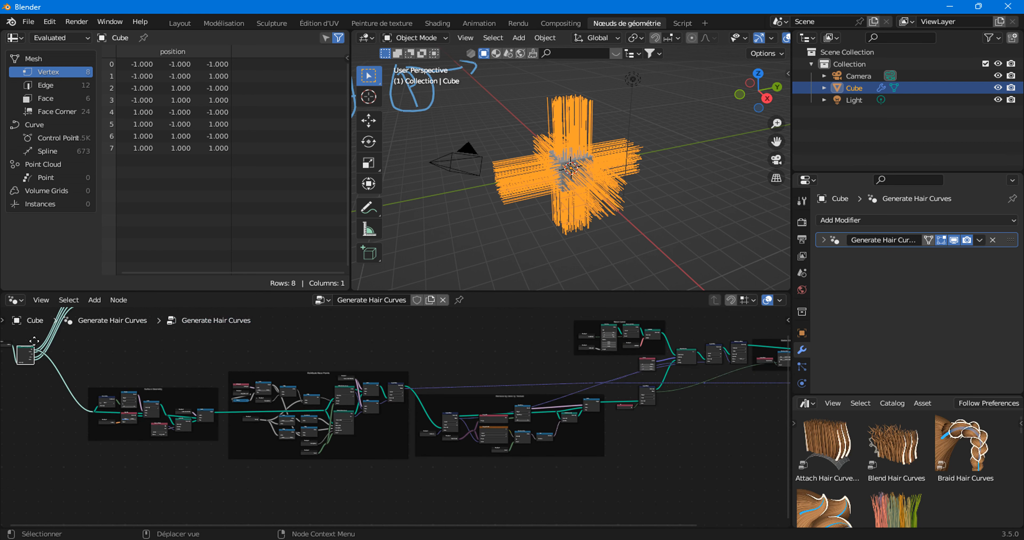
left_click_drag(34, 342, 39, 339)
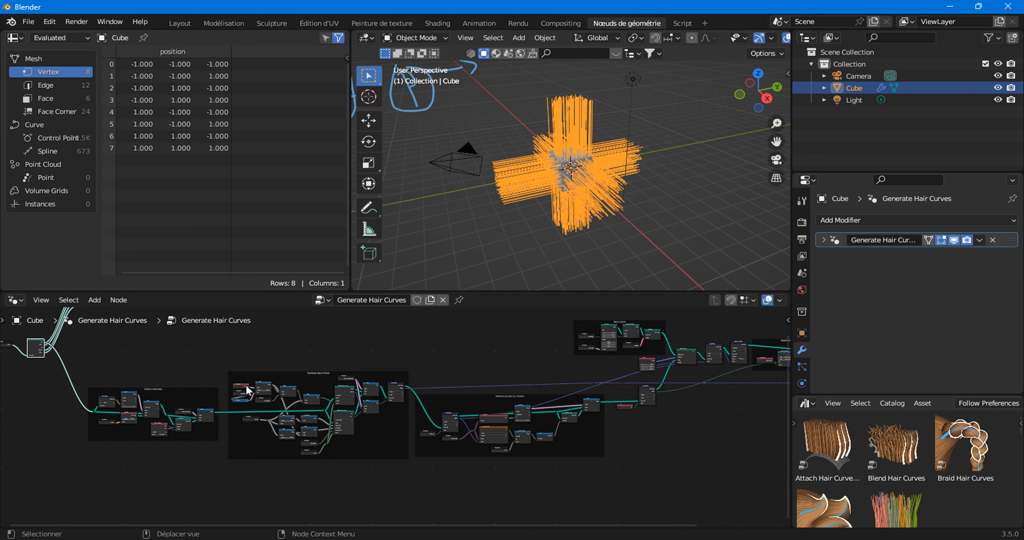
- Select the node tree's frames one after another to point out the main stages of hair generation
left_click(576, 322)
left_click(446, 393)
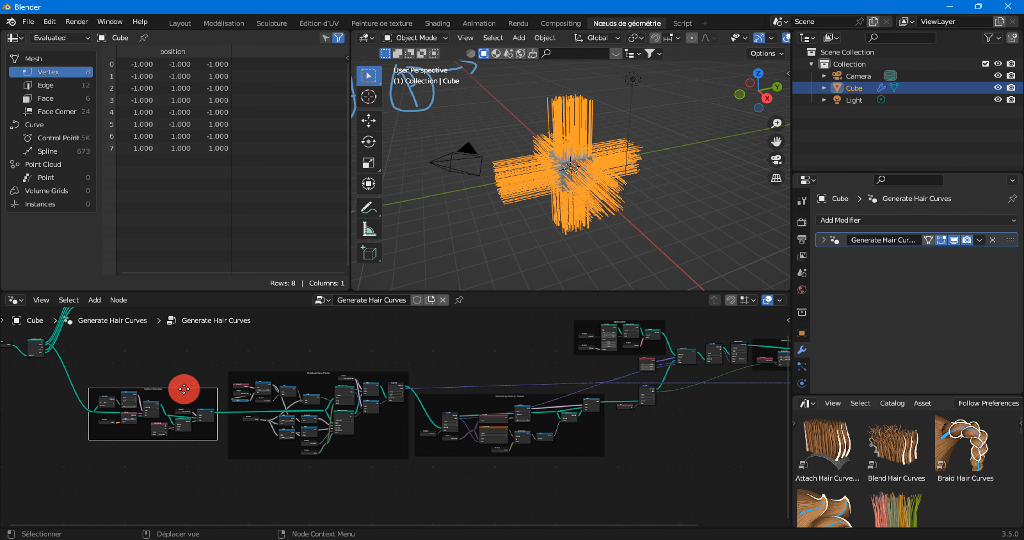
left_click(282, 373)
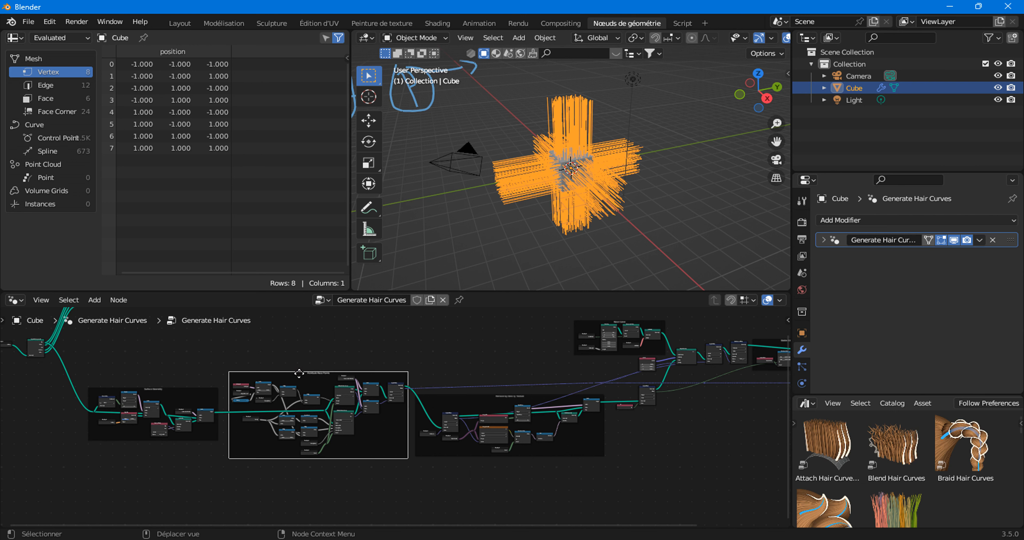
left_click(449, 395)
left_click(585, 321)
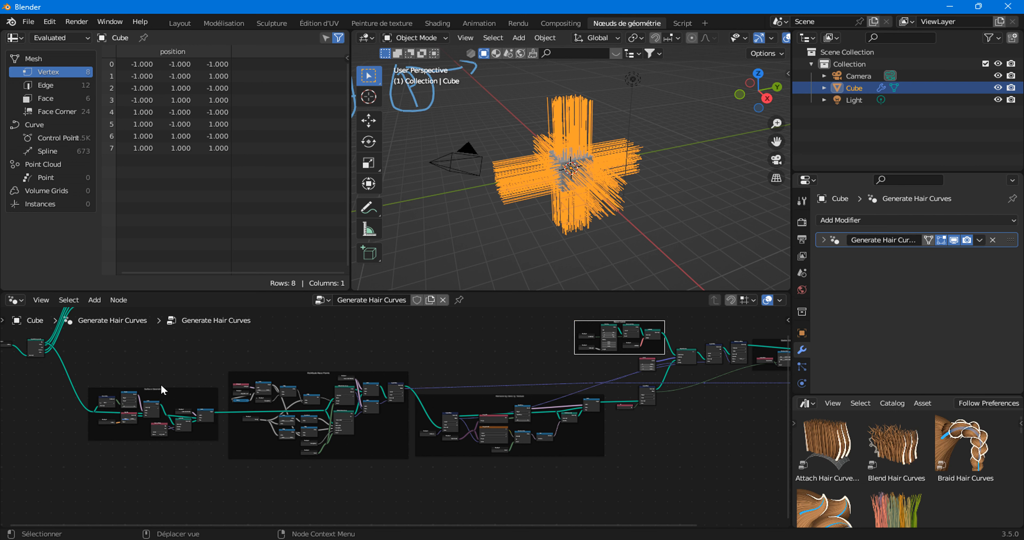
- Examine the hair strands on the cube up close and follow the node tree from its surface stage to its output
left_click(155, 404)
left_click(180, 401)
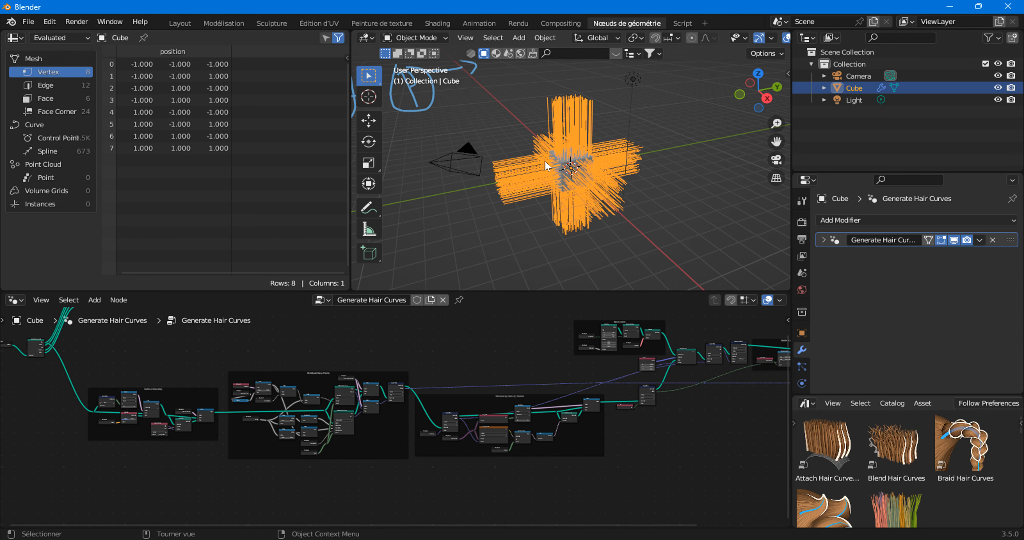
scroll(548, 166, "up", 3)
scroll(569, 160, "up", 1)
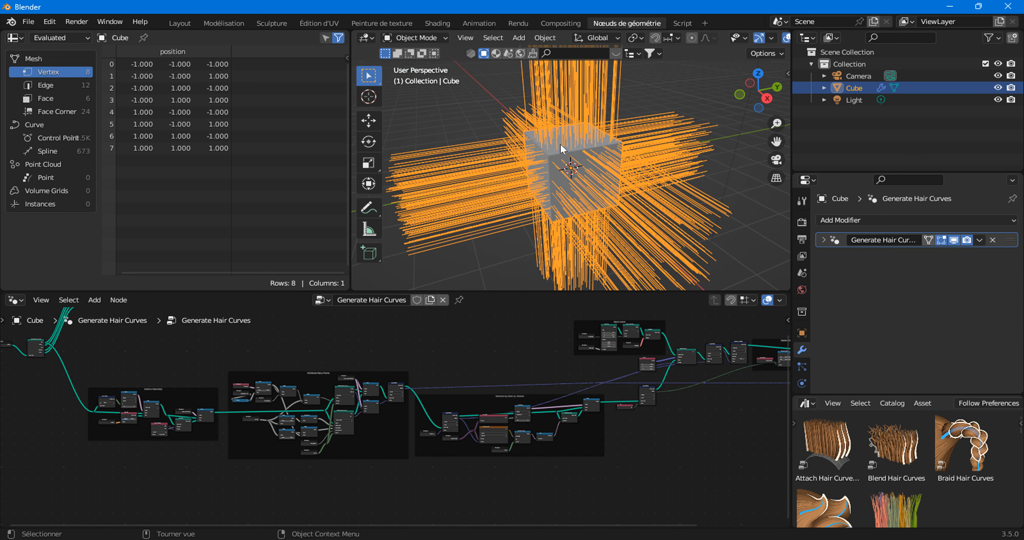
scroll(561, 148, "up", 2)
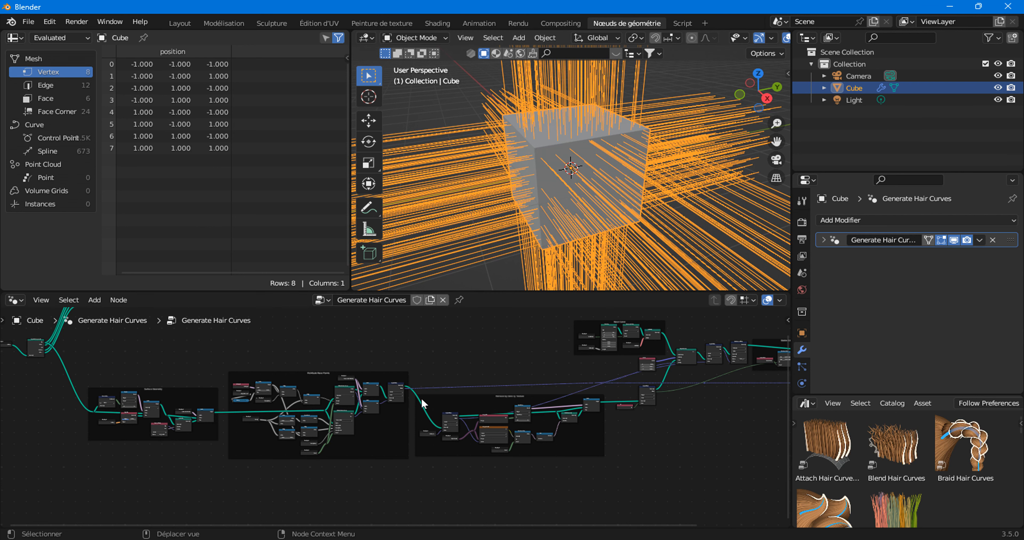
middle_click_drag(581, 425, 485, 406)
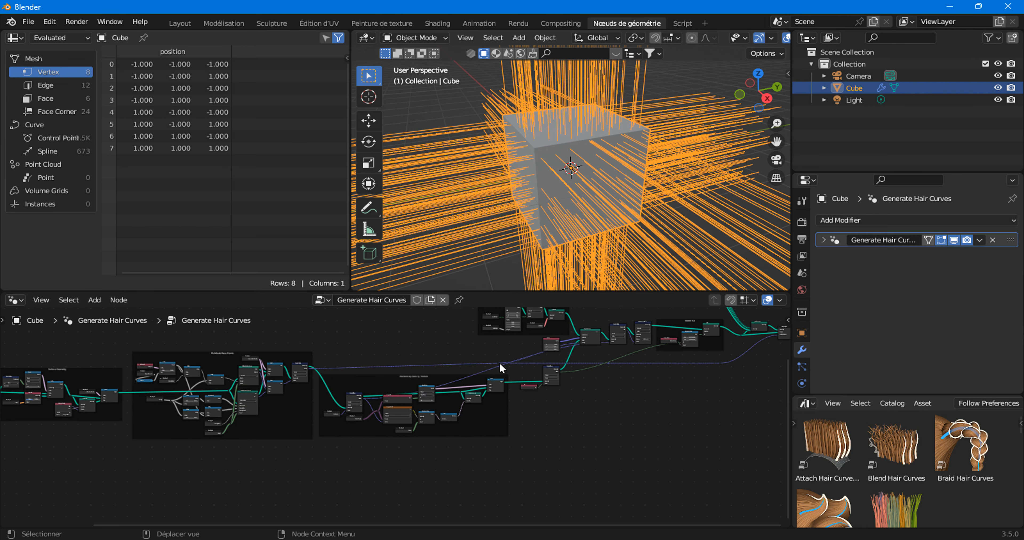
middle_click_drag(511, 361, 352, 402)
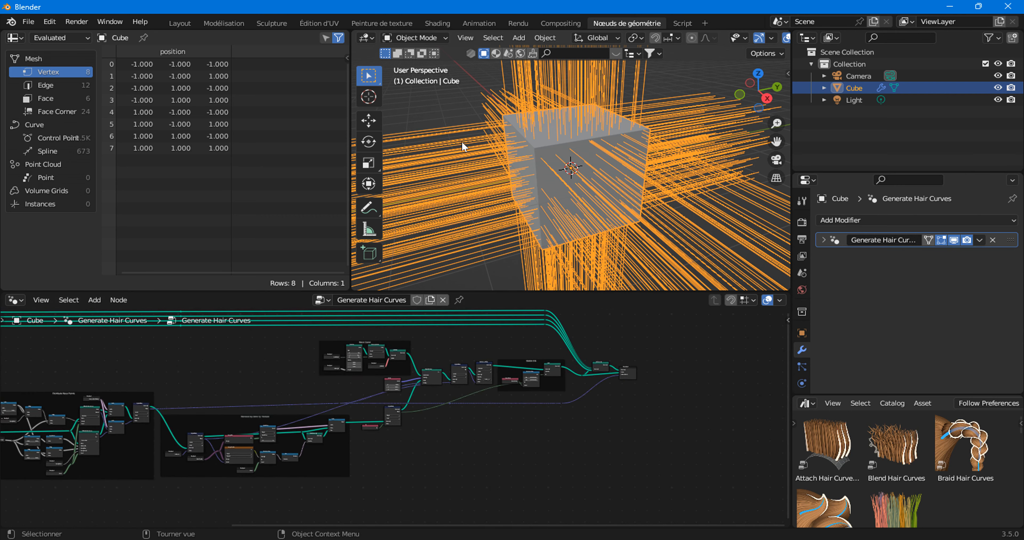
scroll(477, 158, "down", 4)
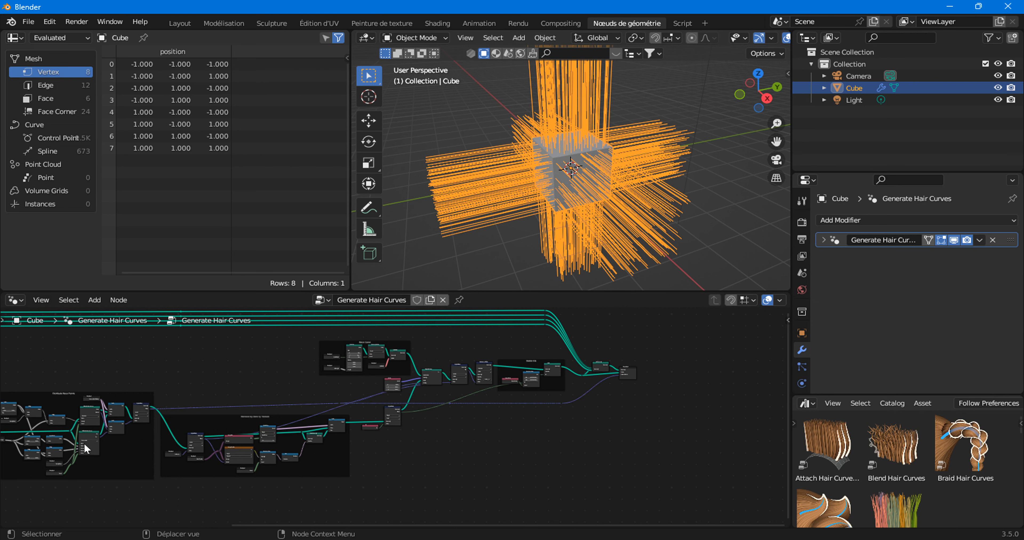
- Enlarge the node editor and examine the Surface Geometry frame's nodes up to the output of its final Switch node
middle_click_drag(156, 431, 414, 376)
scroll(251, 399, "up", 3)
middle_click_drag(227, 423, 467, 430)
scroll(414, 392, "up", 4)
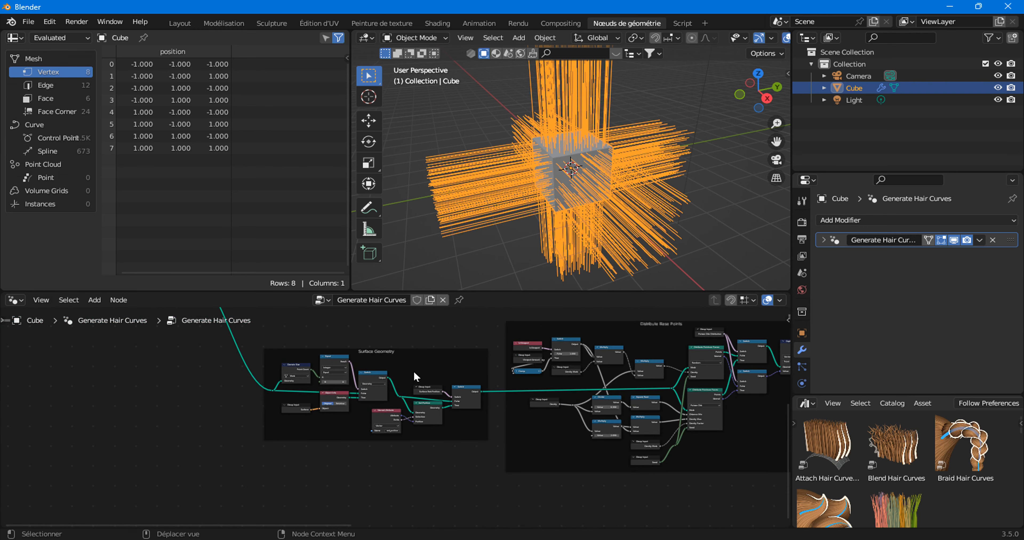
scroll(390, 420, "up", 5)
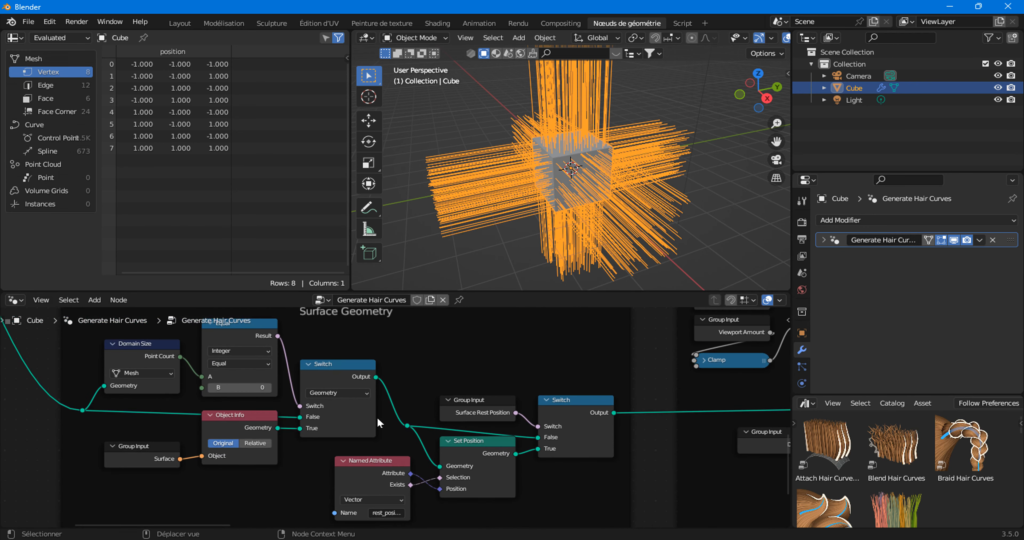
left_click_drag(474, 292, 482, 239)
scroll(450, 345, "up", 1)
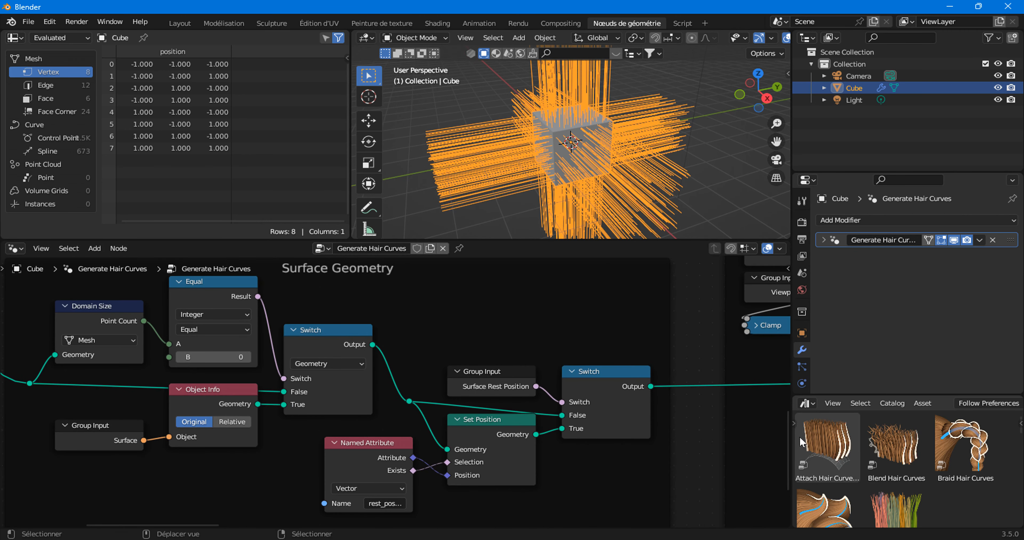
mouse_move(628, 382)
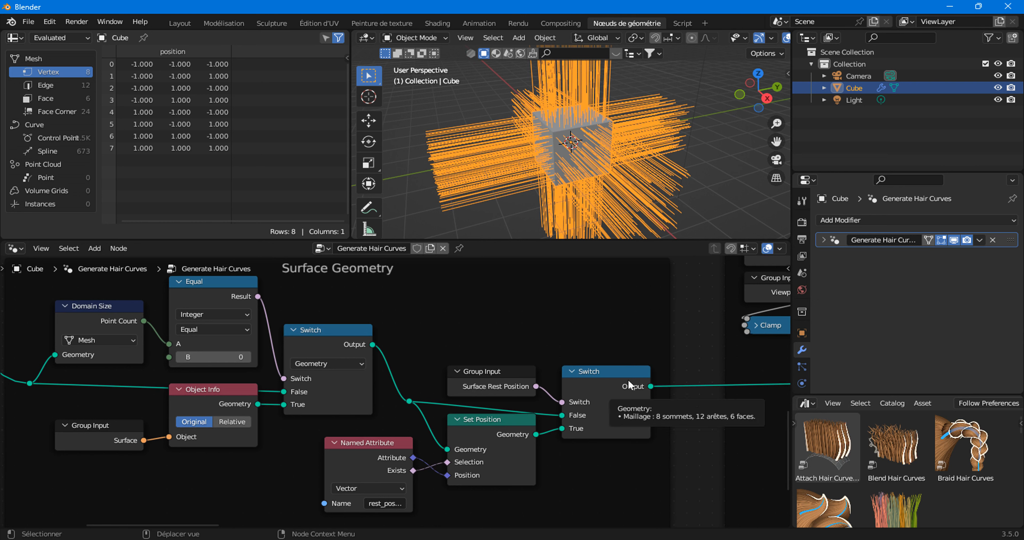
- Join the Properties area into the Asset Browser and split the merged area into two asset browsers
left_click_drag(793, 394, 783, 296)
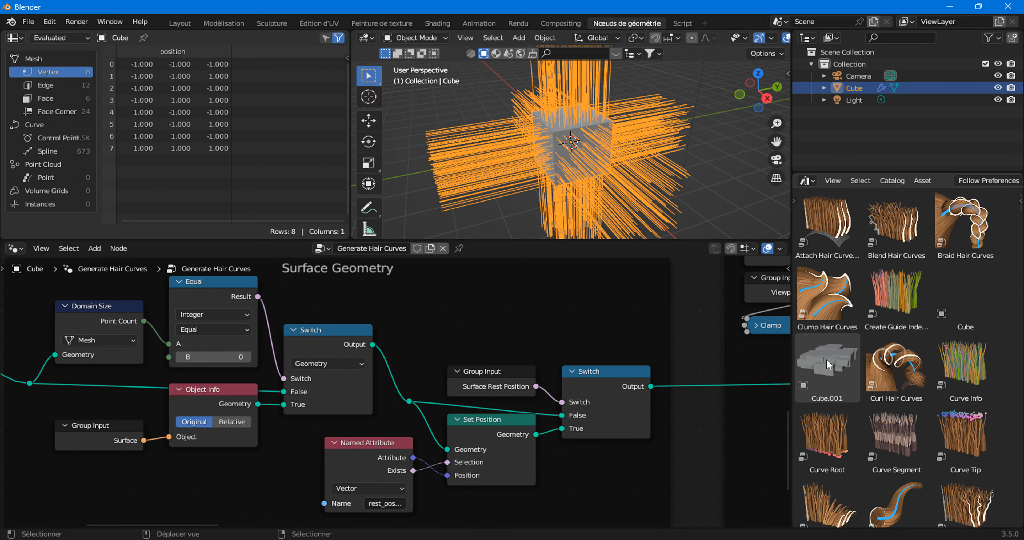
left_click_drag(790, 175, 796, 357)
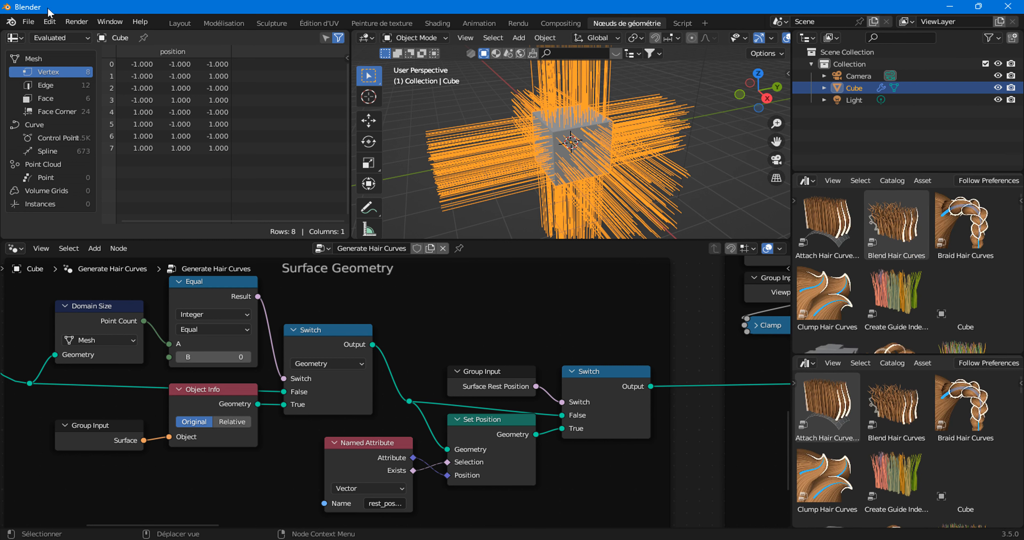
left_click(28, 21)
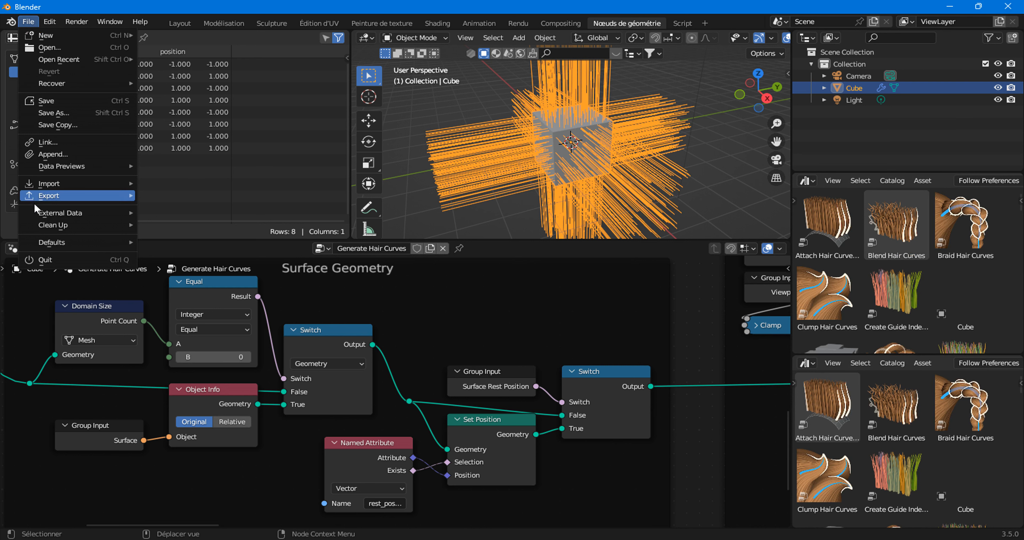
mouse_move(33, 245)
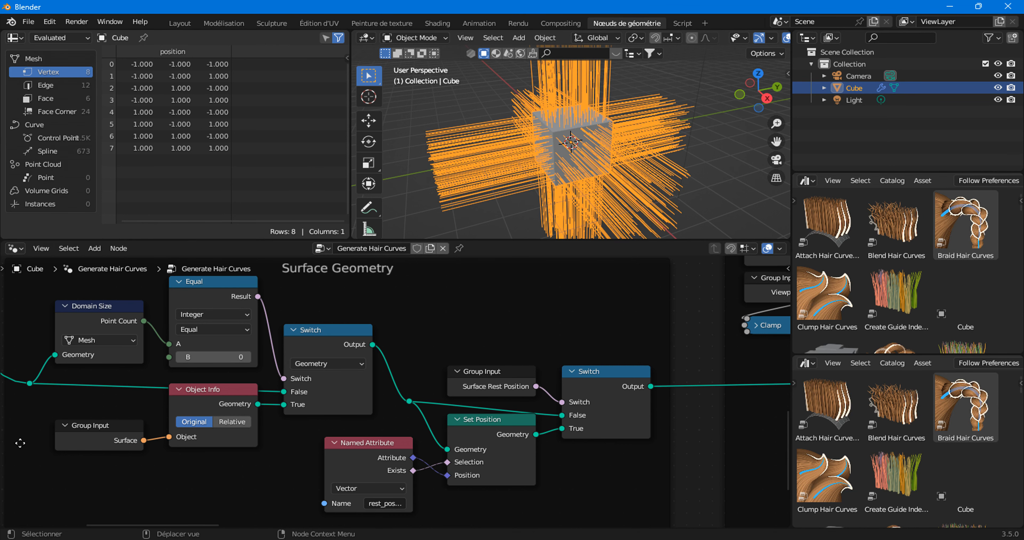
- Preview the geometry entering Surface Geometry with a Viewer node, place it above the frame, and link it to the final Switch output
middle_click_drag(20, 443, 189, 455)
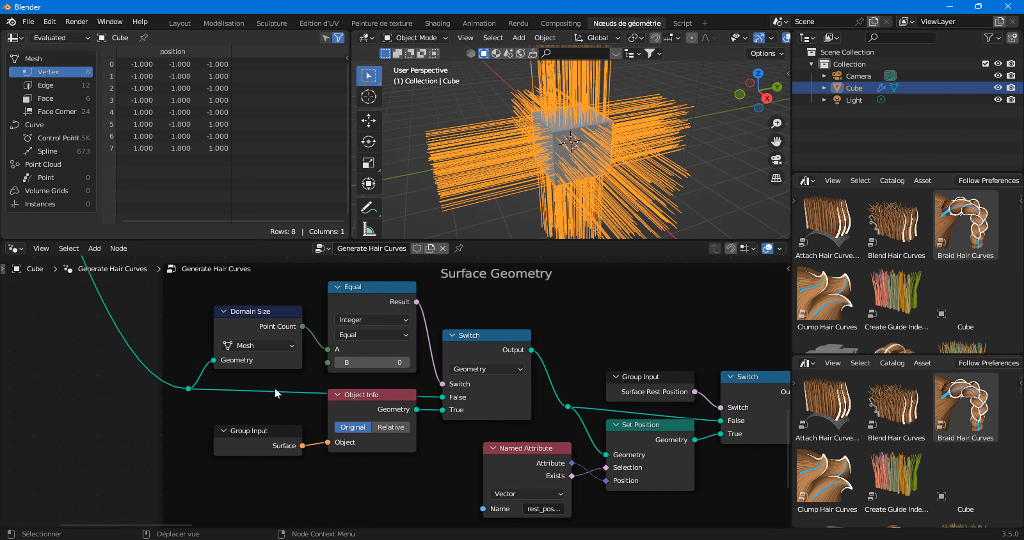
scroll(501, 453, "down", 2)
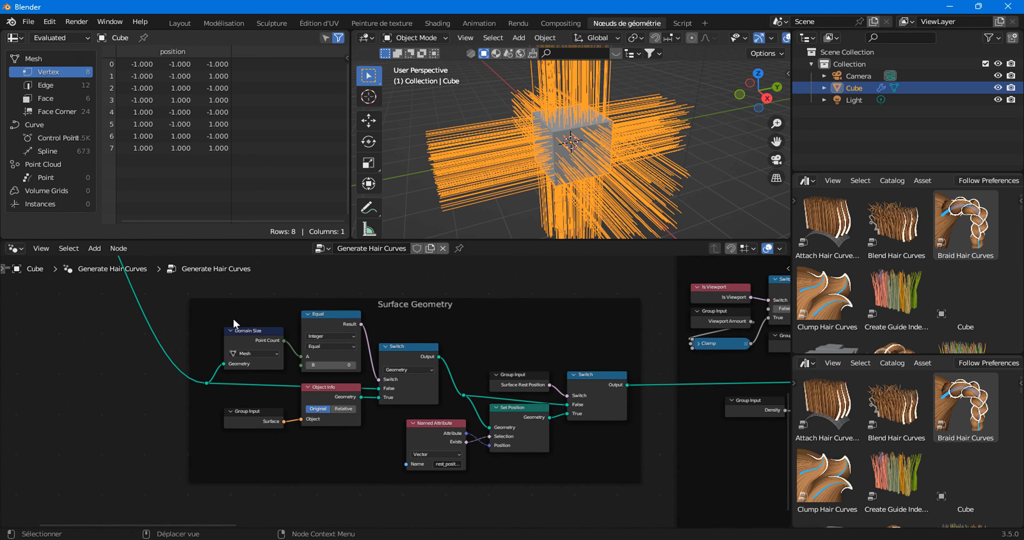
left_click(207, 382, "ctrl+shift")
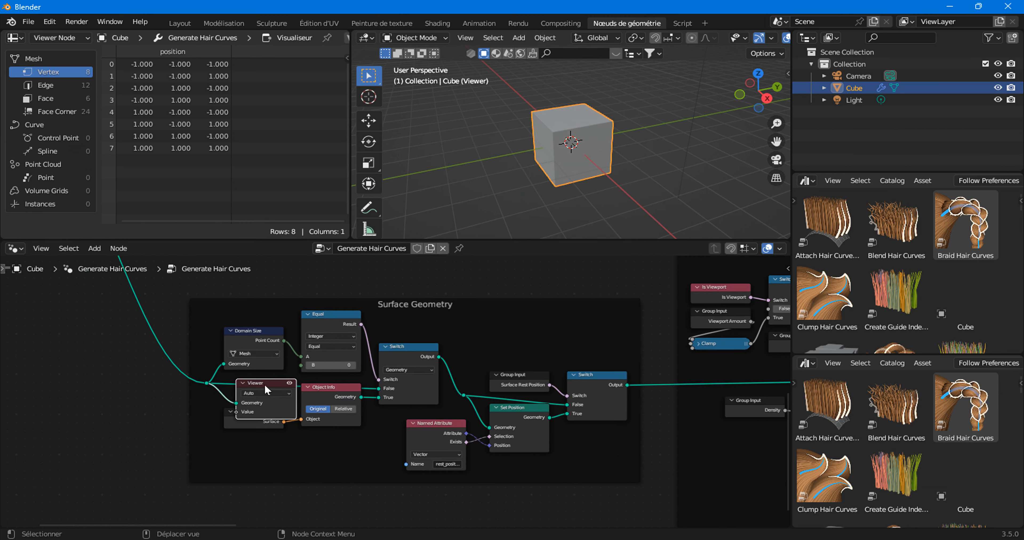
left_click_drag(266, 383, 617, 284)
left_click(612, 386, "ctrl+shift")
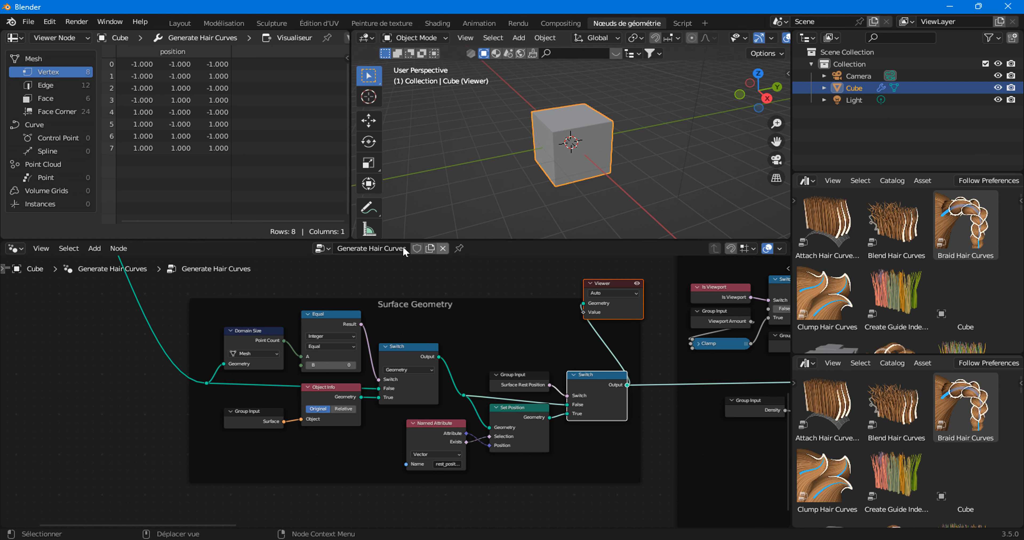
- Move the Domain Size and Equal nodes slightly higher in the Surface Geometry frame and inspect the Point Count output
left_click(259, 328)
left_click(306, 344, "shift")
left_click_drag(260, 338, 251, 322)
left_click(247, 328)
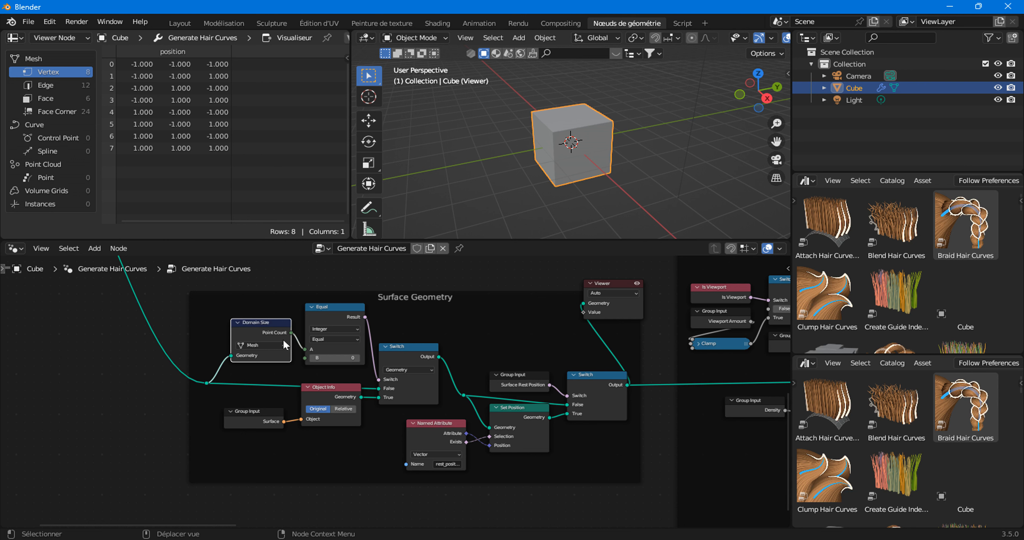
left_click_drag(332, 318, 328, 311)
left_click(265, 328)
mouse_move(266, 332)
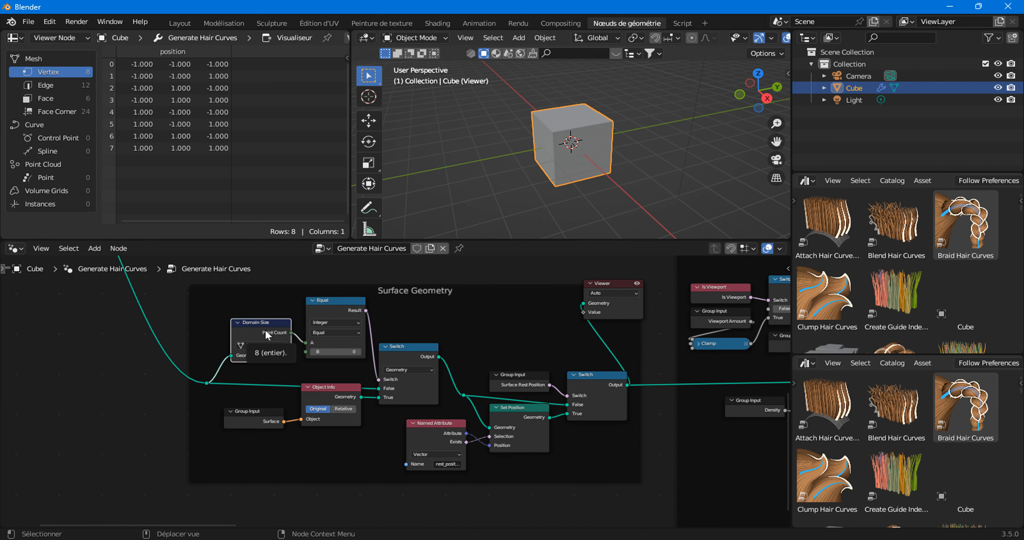
- Select the first geometry Switch node and shift the Surface Group Input node slightly beside Object Info
left_click(400, 359)
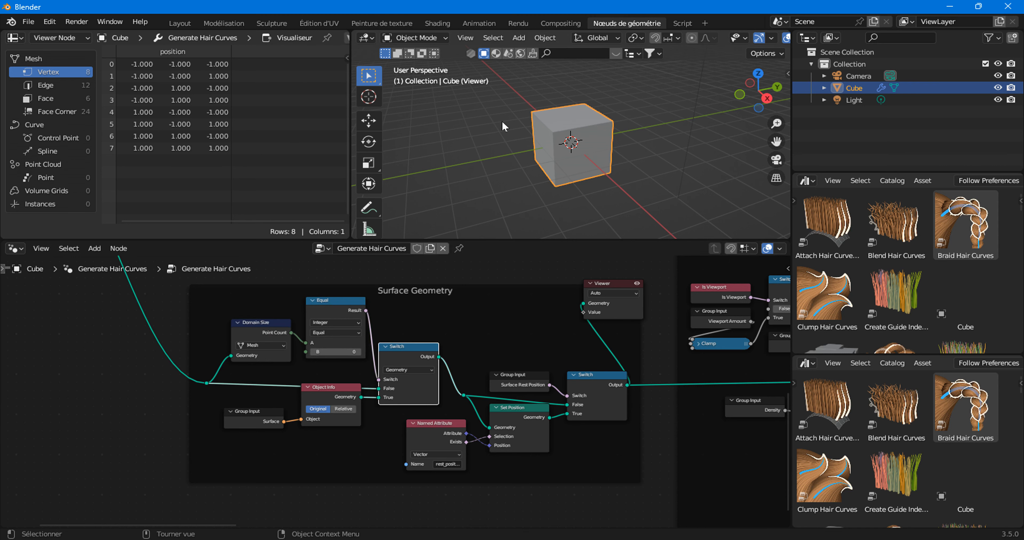
scroll(439, 282, "up", 2)
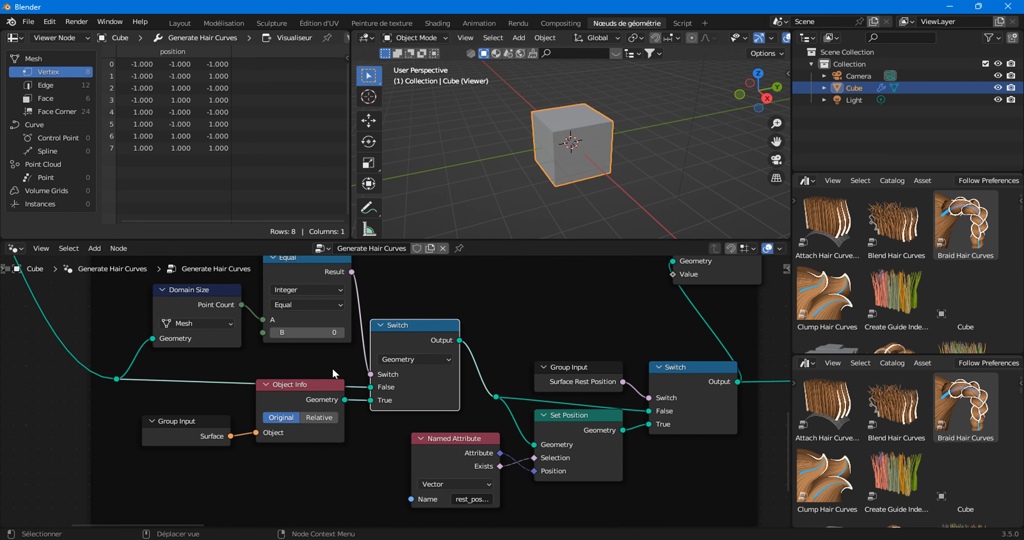
mouse_move(188, 433)
left_mouse_down()
mouse_move(190, 424)
mouse_move(190, 433)
left_mouse_up()
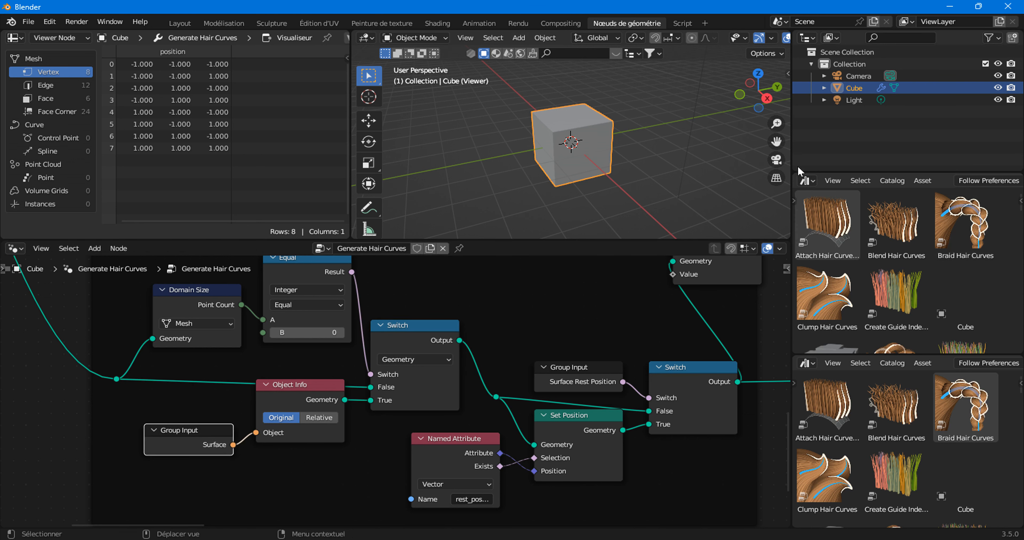
- Reduce the stacked asset browsers to two areas and change the upper one to the Properties editor
left_click_drag(797, 171, 794, 258)
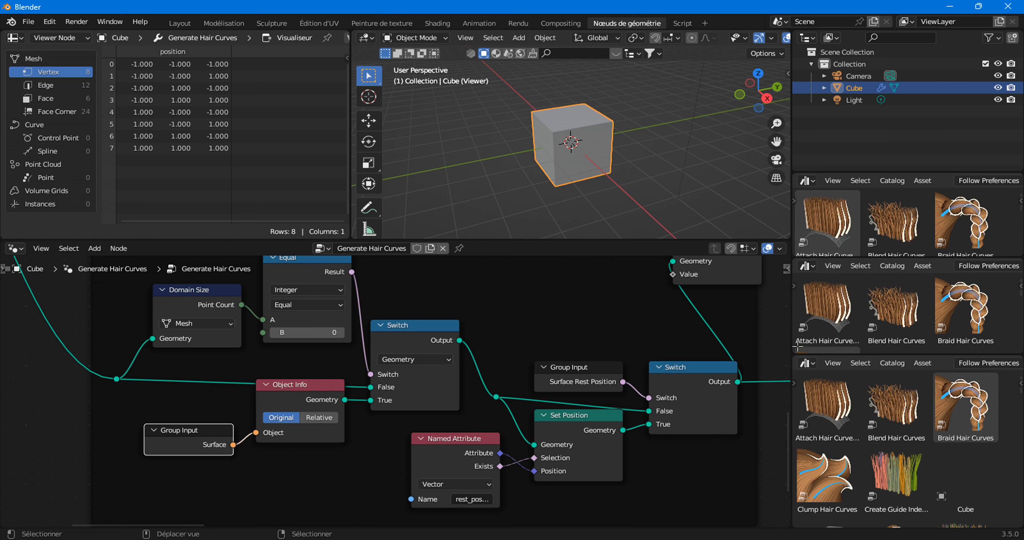
left_click_drag(797, 355, 799, 411)
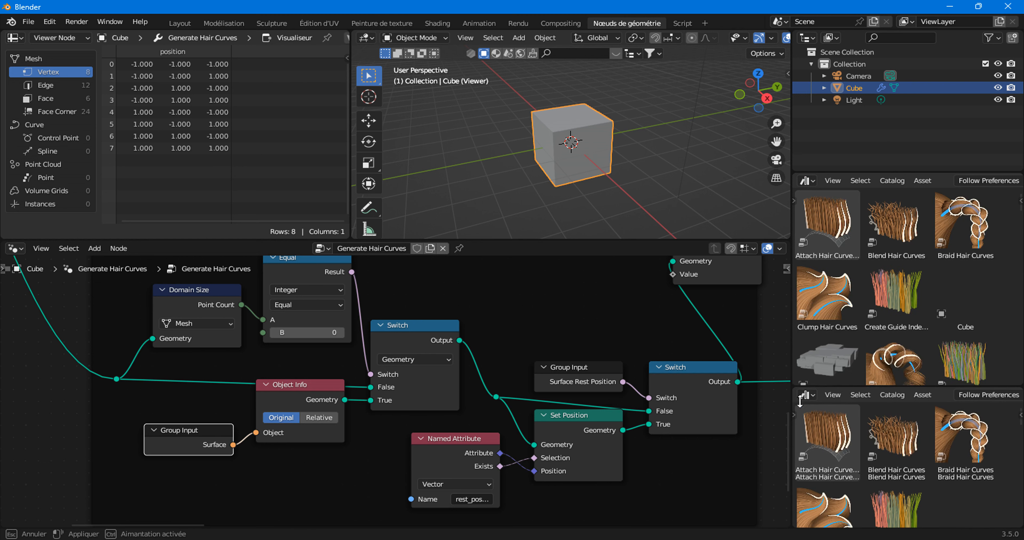
left_click(806, 181)
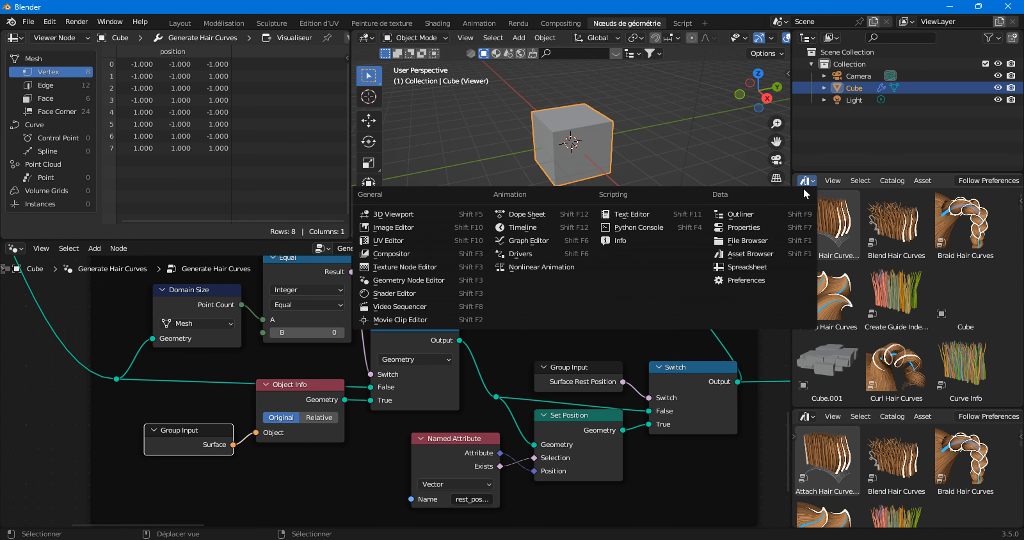
left_click(767, 227)
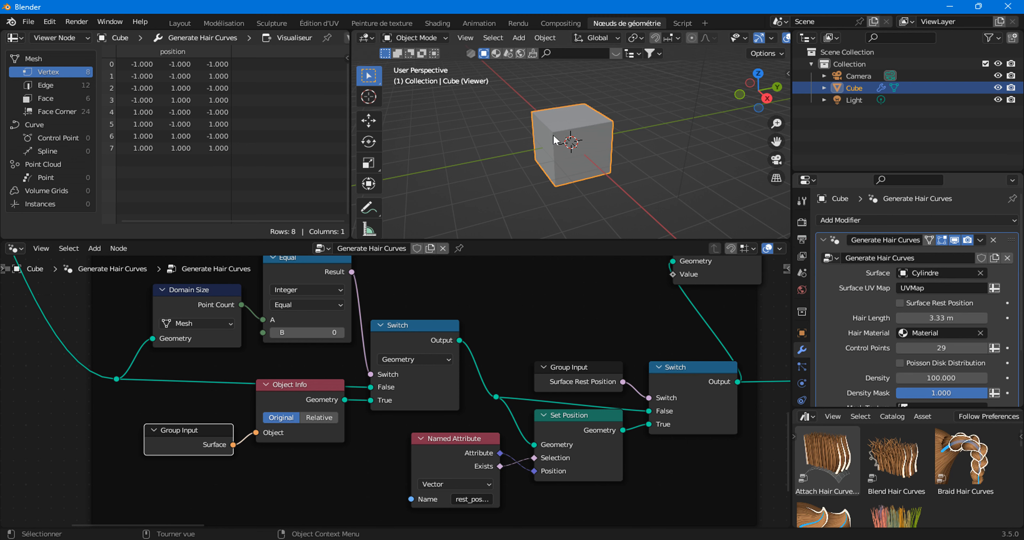
scroll(519, 133, "down", 4)
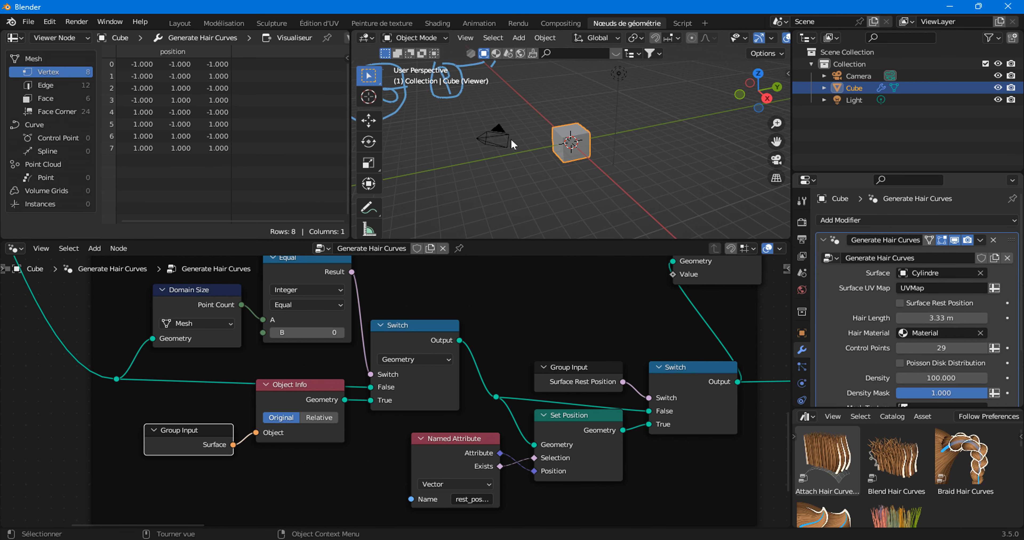
key("shift+a")
mouse_move(511, 139)
left_click(567, 139)
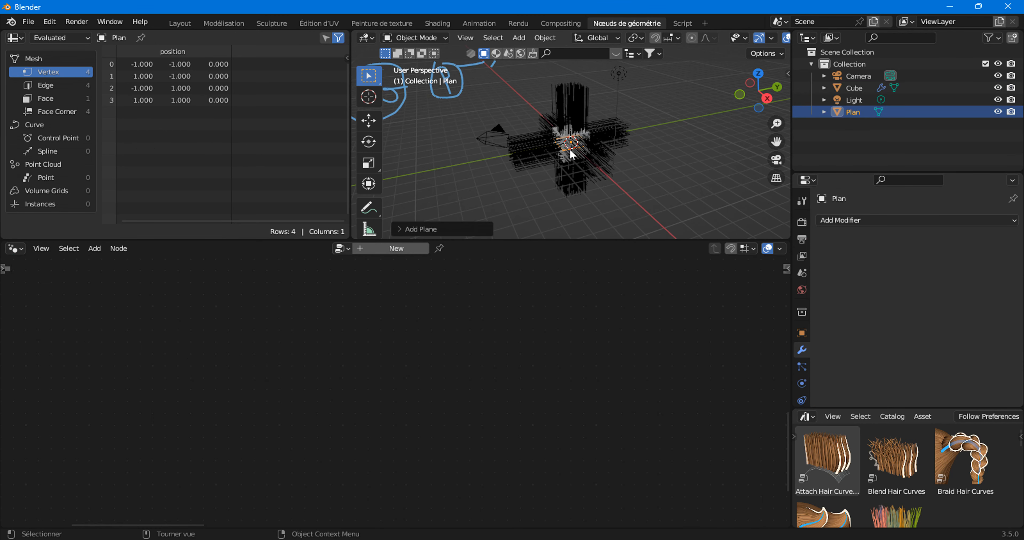
key("h")
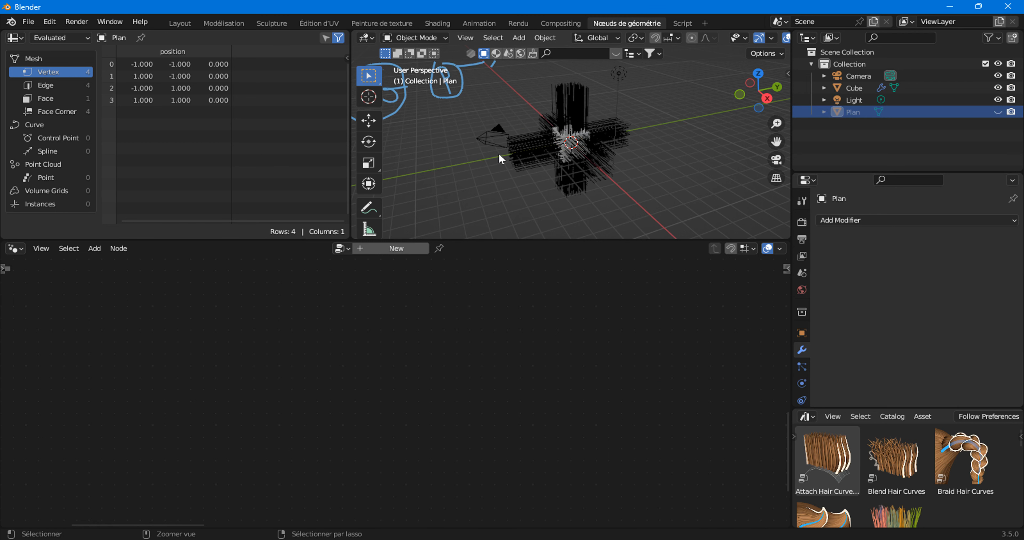
key("alt+h")
key("ctrl+z")
key("ctrl+z")
key("ctrl+z")
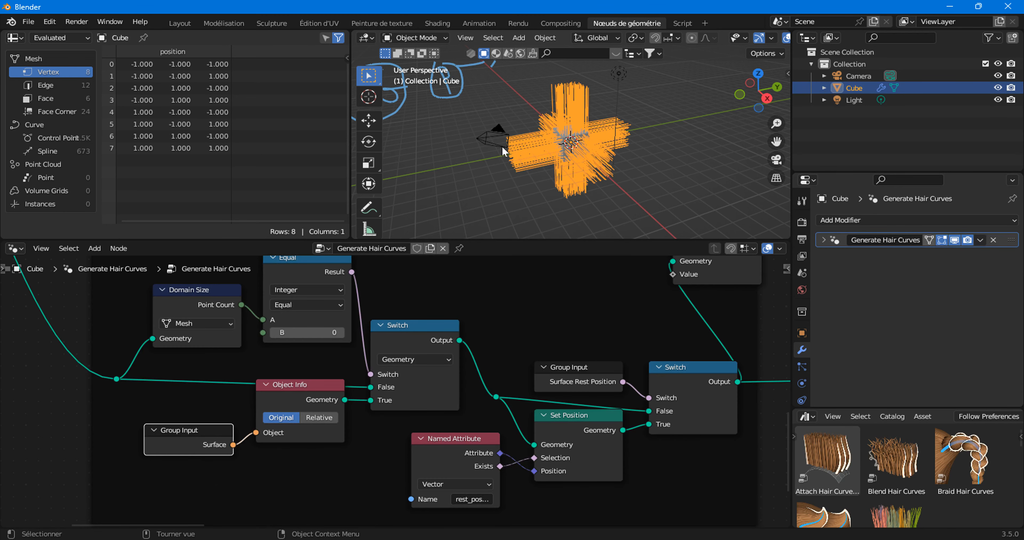
- Reactivate the Viewer node above the Surface Geometry frame and deselect the cube in the viewport
scroll(445, 357, "down", 2)
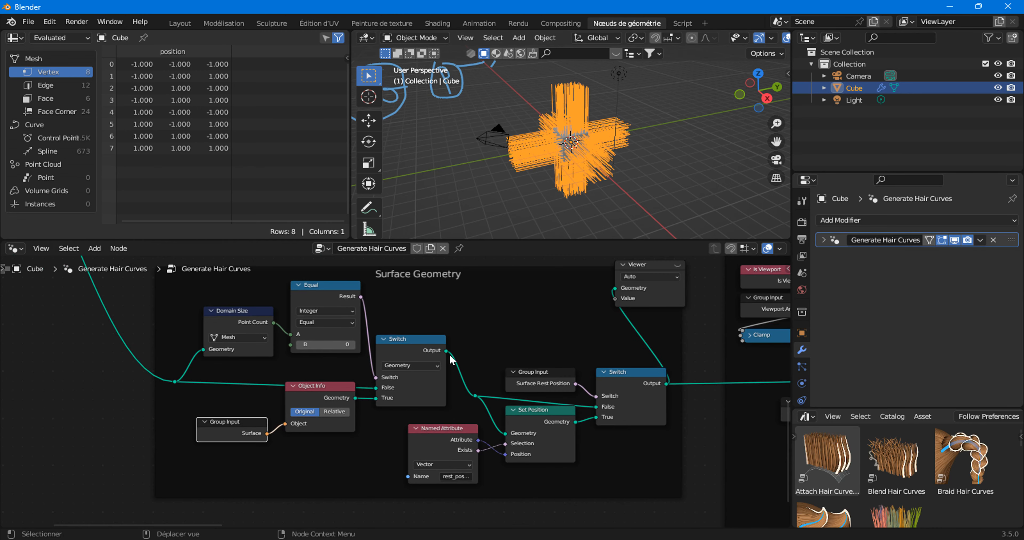
left_click(676, 264)
left_click(407, 126)
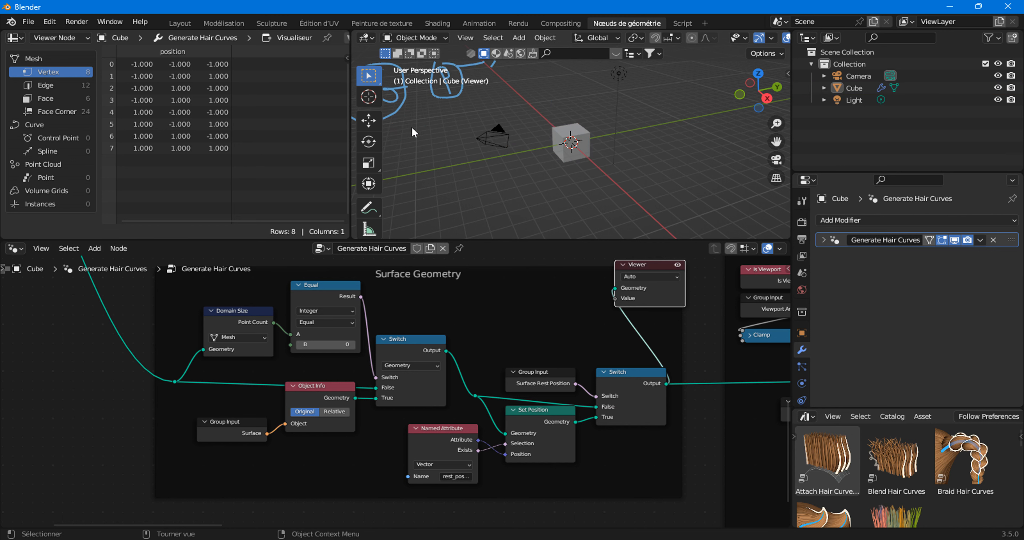
- Add a mesh plane and move it away from the cube, beside the camera
key("shift+a")
mouse_move(411, 126)
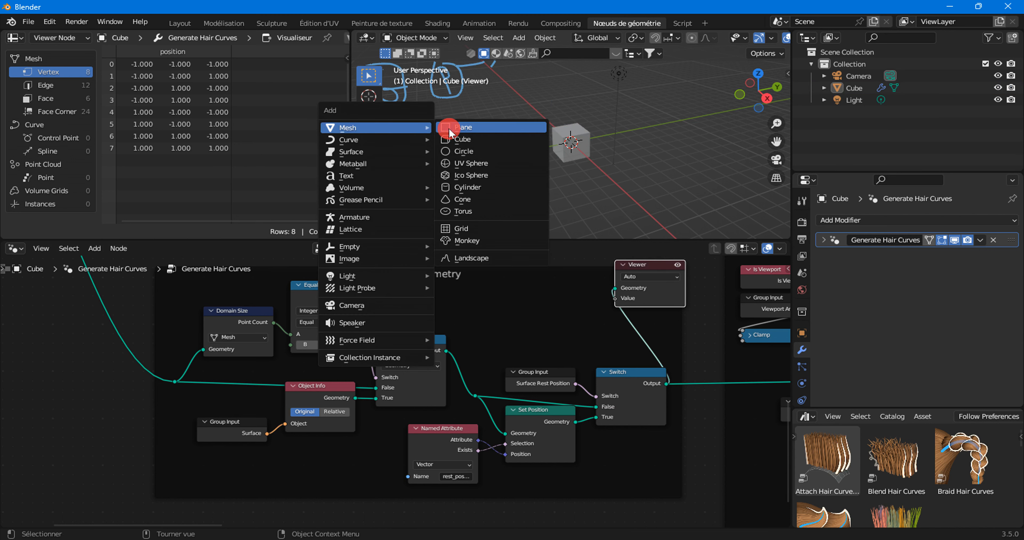
left_click(449, 128)
key("g")
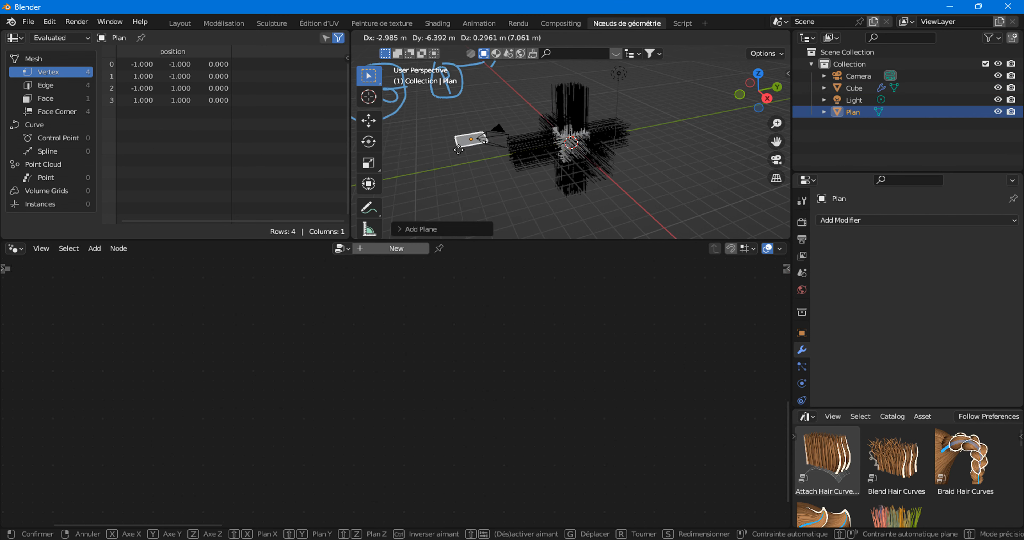
left_click(454, 151)
- Select the hair-covered cube and reactivate the Viewer node to preview its surface geometry
left_click(562, 150)
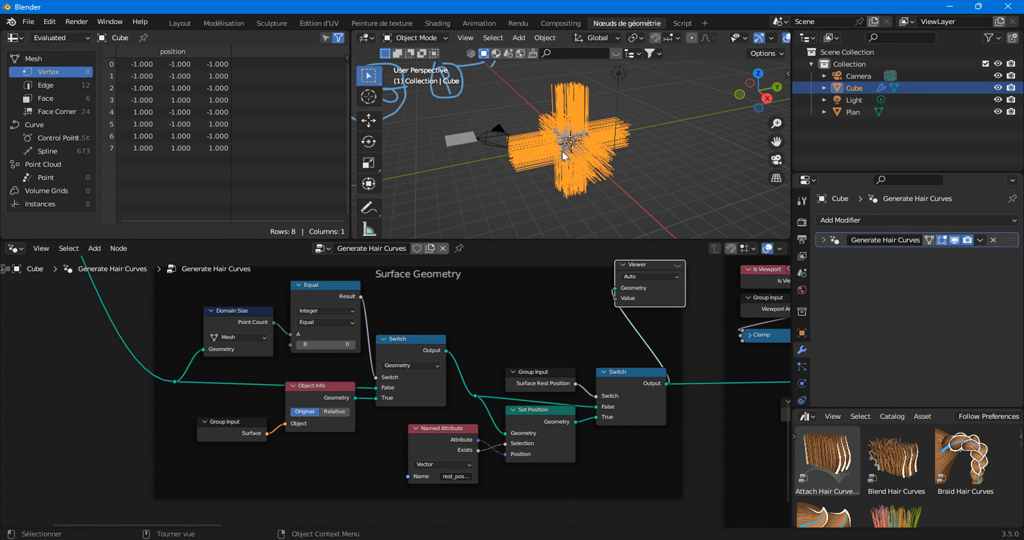
left_click(676, 264)
scroll(628, 233, "up", 4)
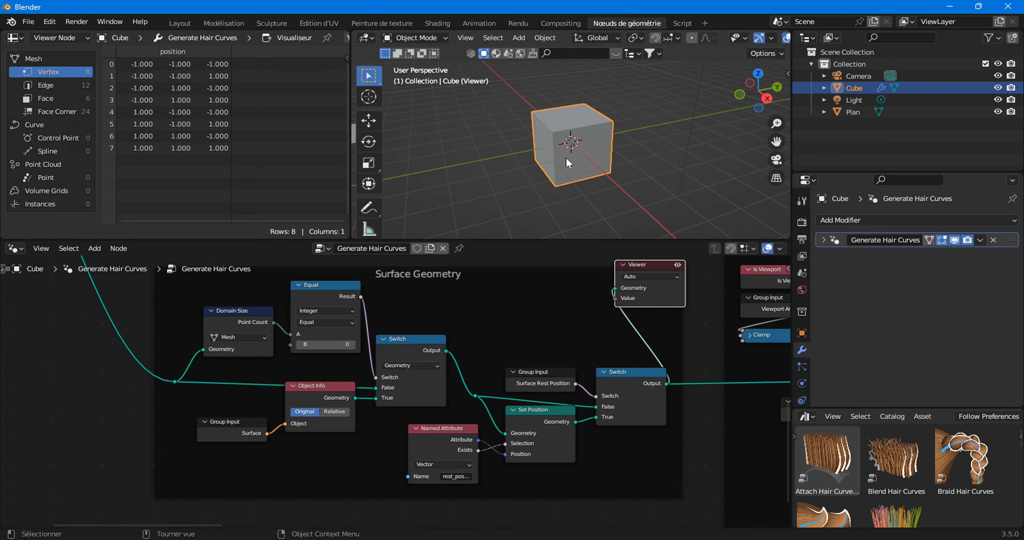
scroll(566, 160, "down", 3)
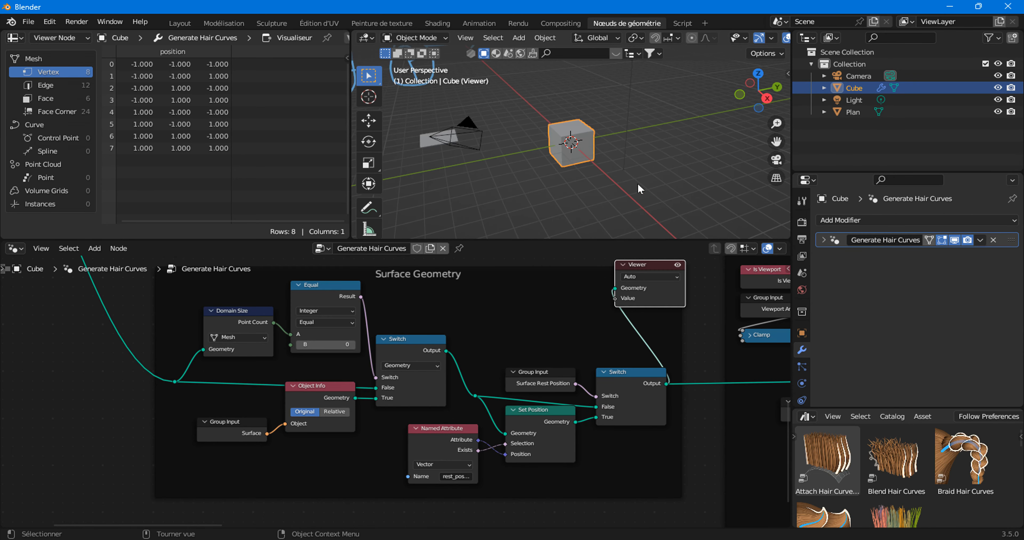
- Replace the cylinder with the plane as the Surface object of the Generate Hair Curves modifier
left_click(824, 241)
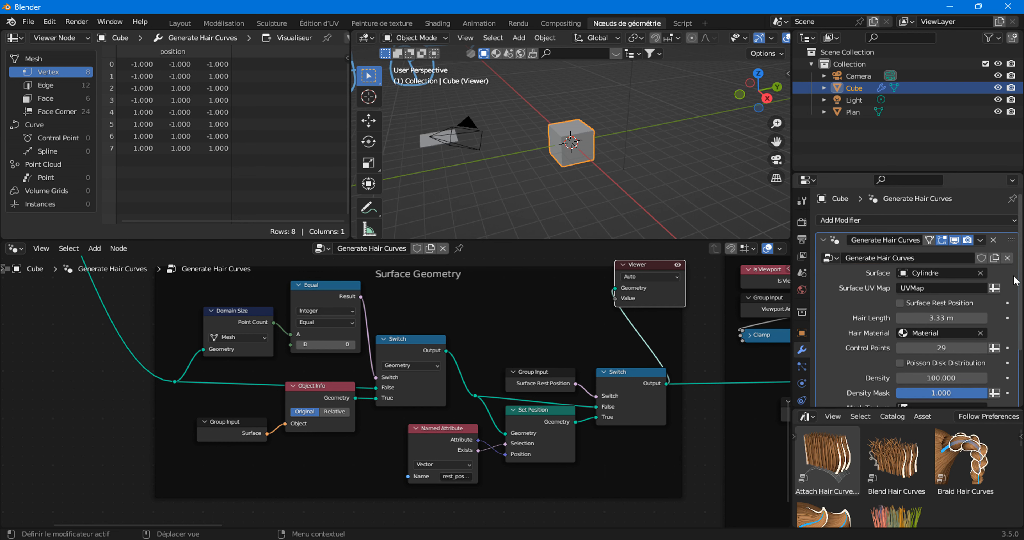
left_click(981, 271)
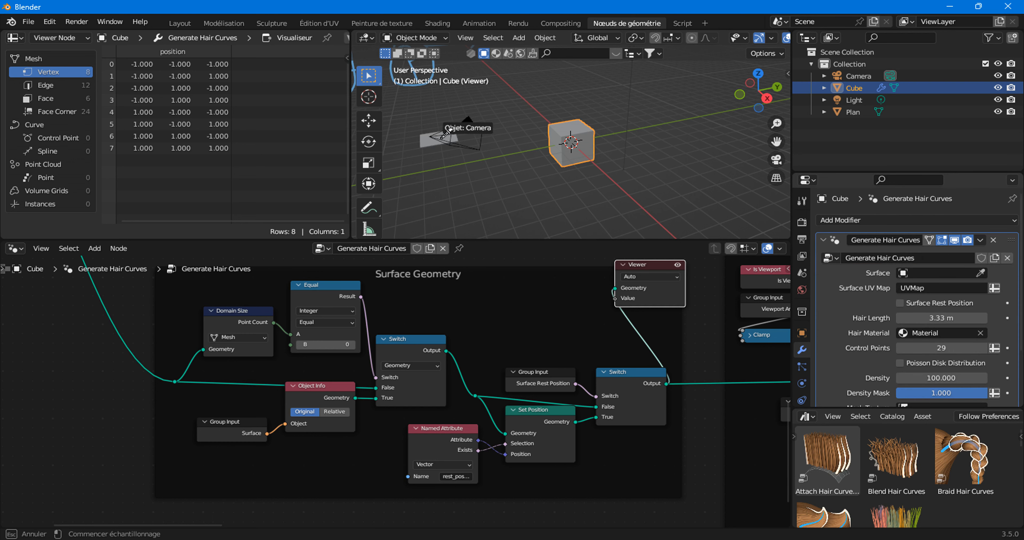
left_click(427, 143)
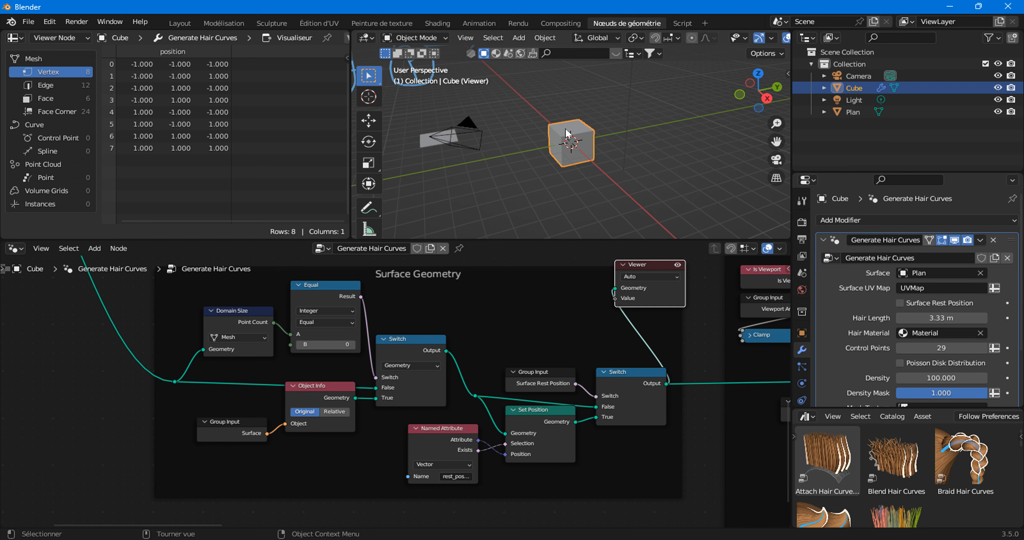
- Delete all the cube's vertices in Edit Mode and inspect the Point Count output of the slightly shifted Domain Size node
key("Tab")
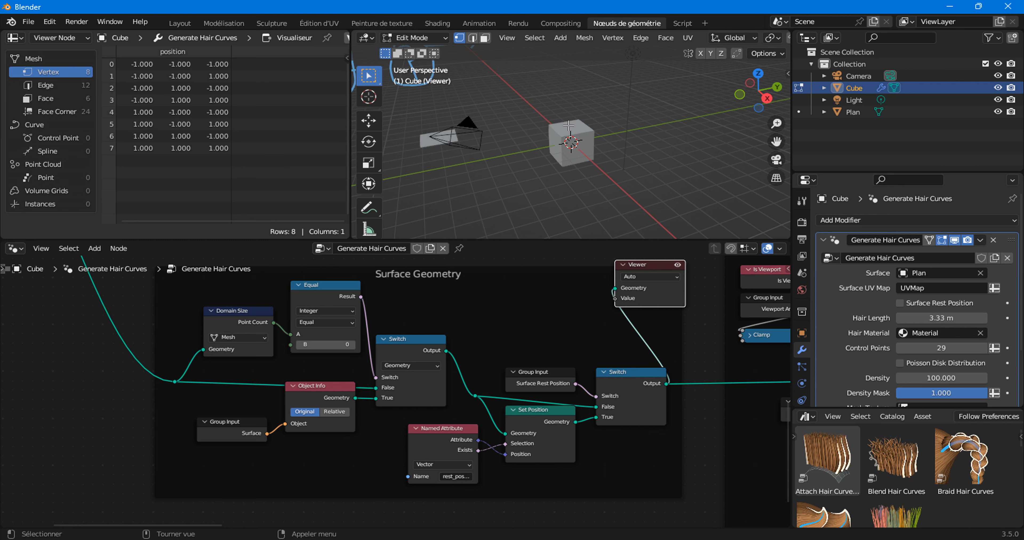
scroll(571, 141, "up", 5)
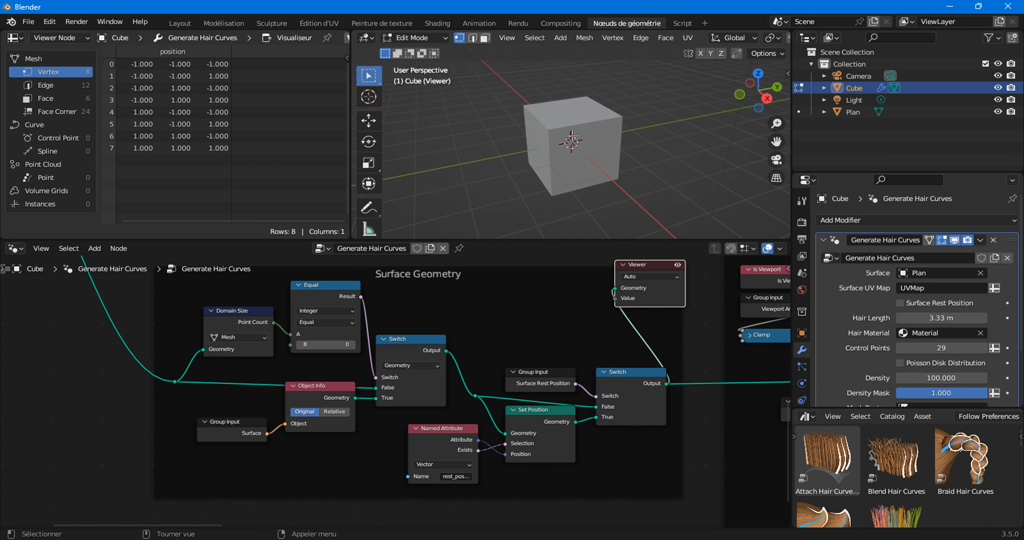
scroll(571, 141, "down", 5)
right_click(568, 131)
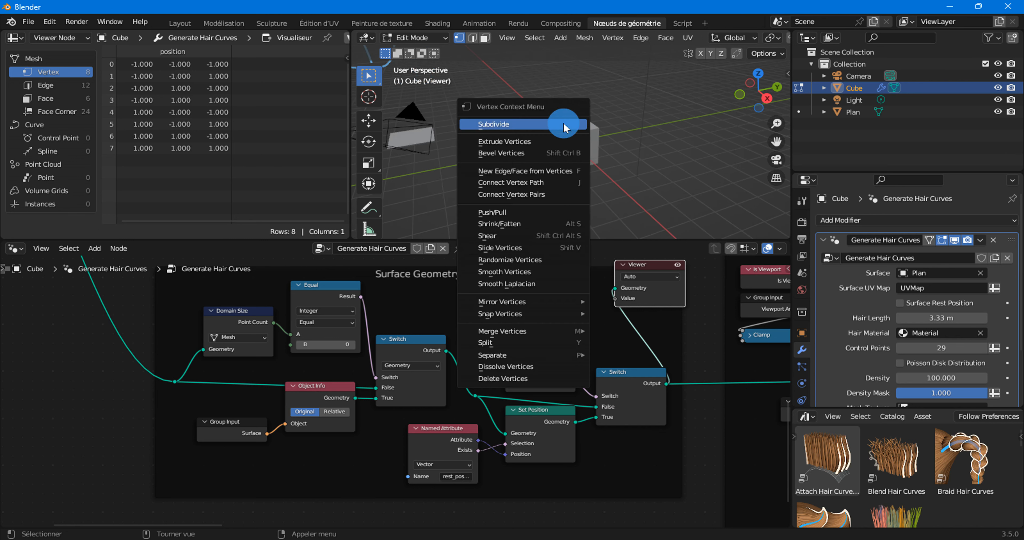
left_click(506, 377)
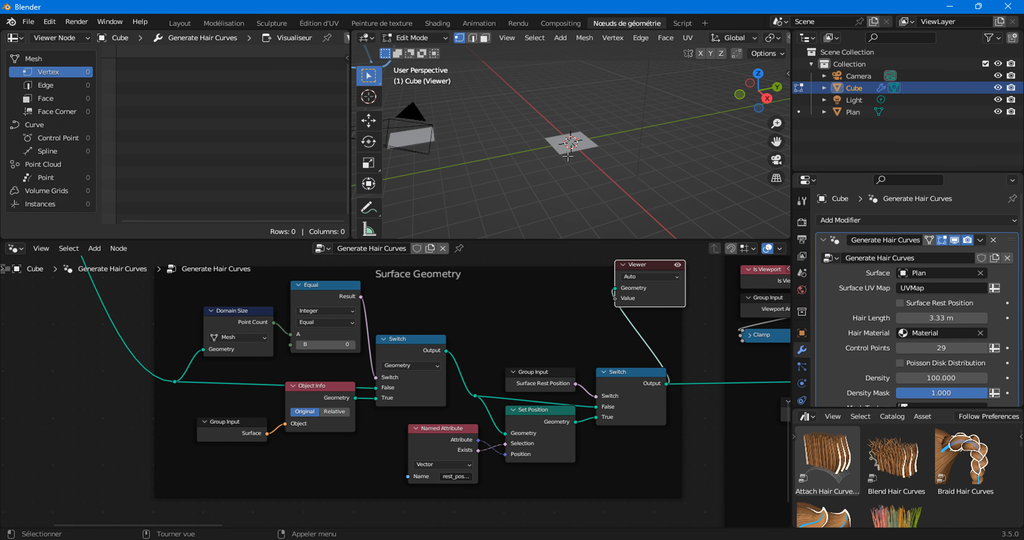
left_click_drag(251, 323, 238, 317)
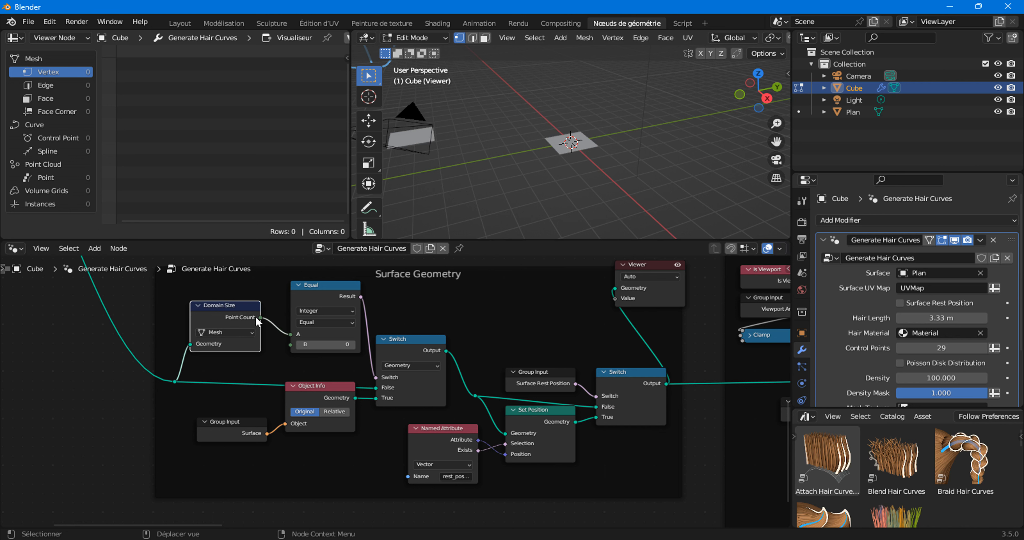
mouse_move(261, 321)
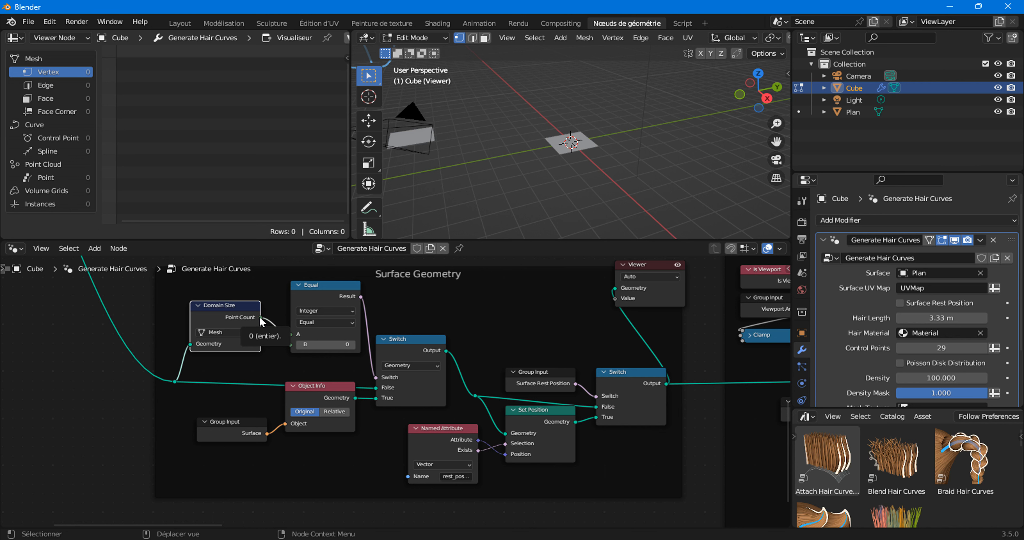
- Add a cube to the emptied mesh to check the Point Count and Equal Result outputs, and delete its vertices again
key("shift+a")
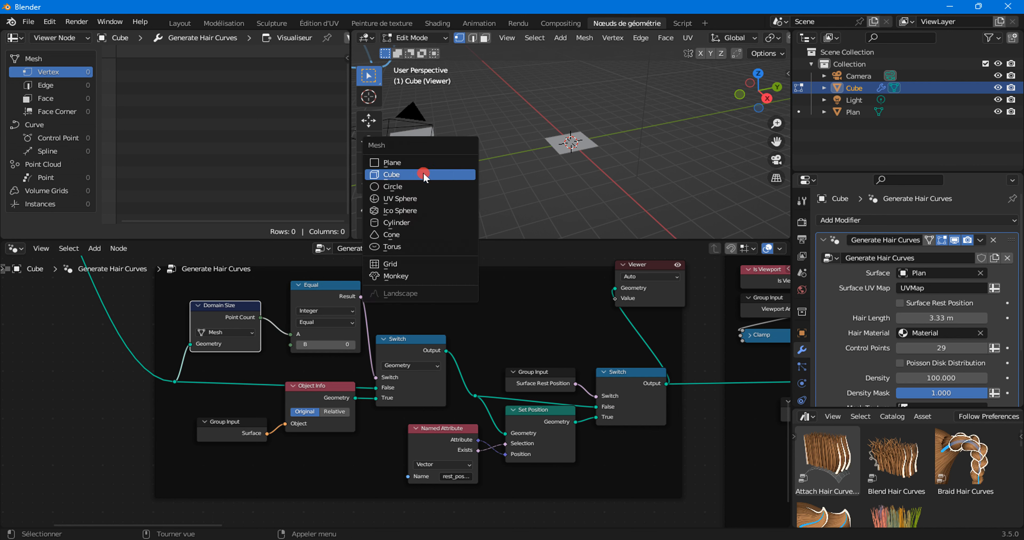
left_click(423, 175)
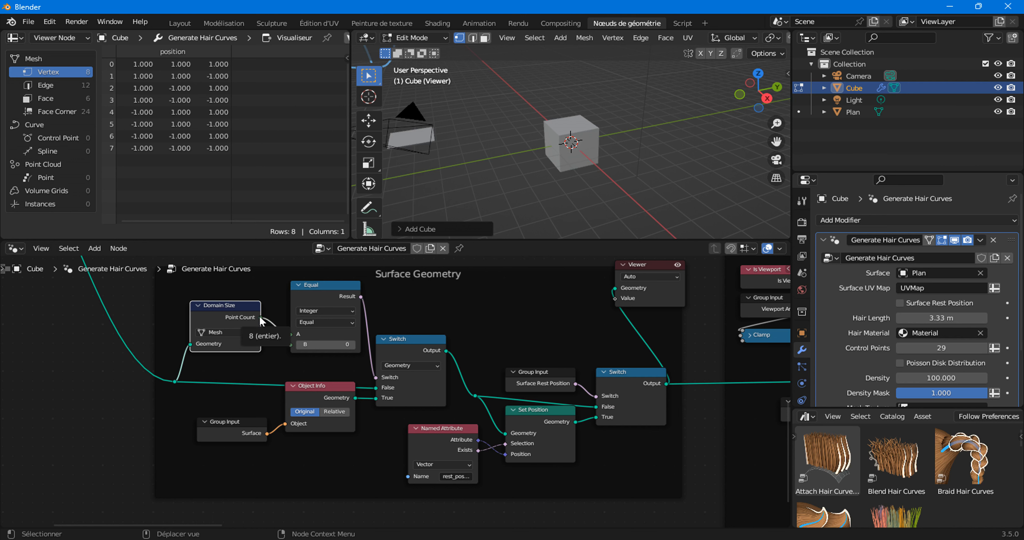
left_click_drag(261, 318, 291, 334)
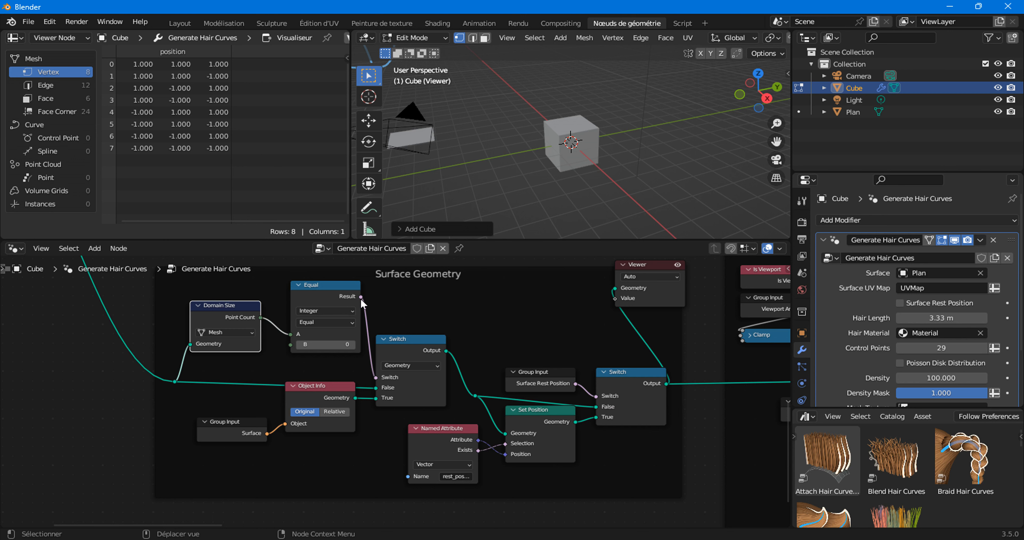
mouse_move(361, 299)
right_click(520, 155)
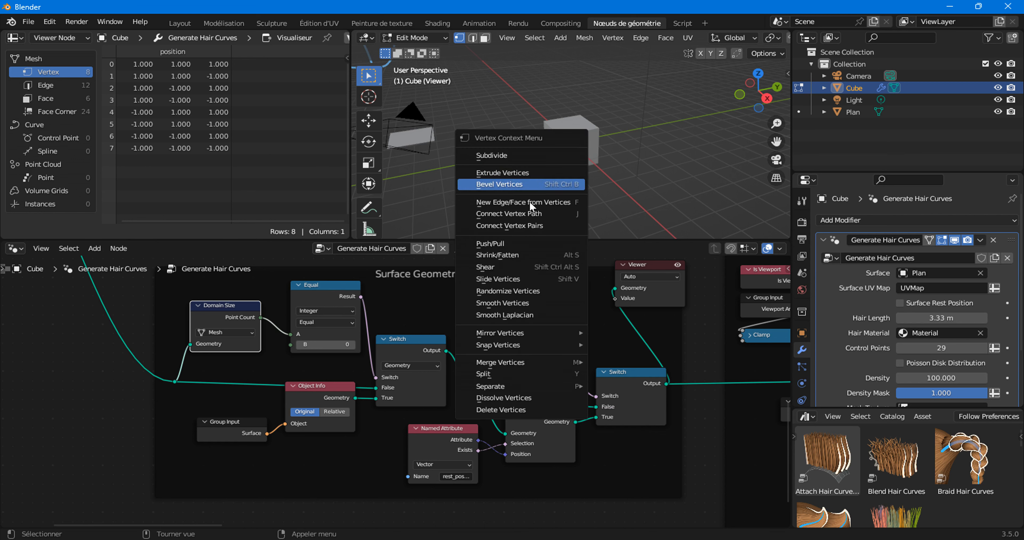
left_click(492, 410)
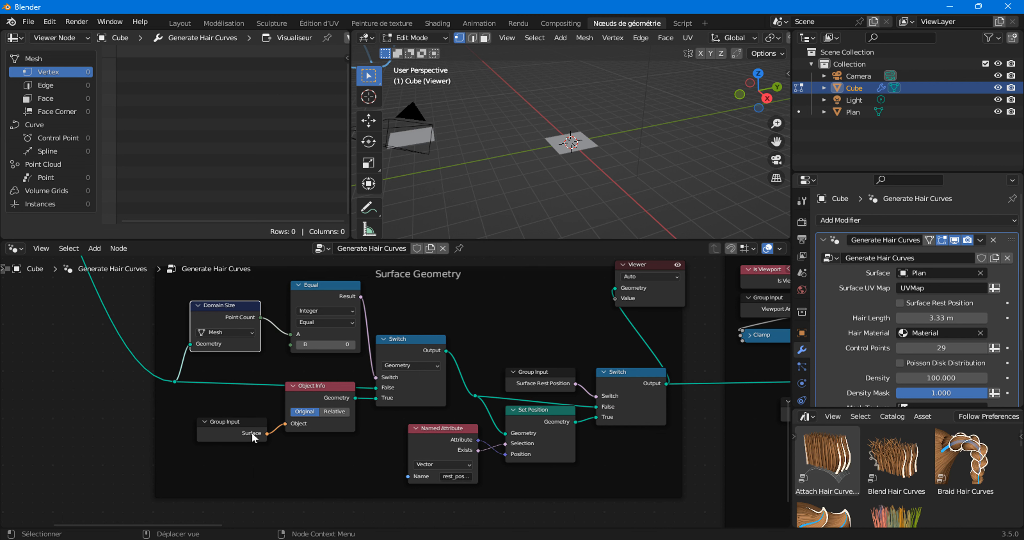
- Move the Object Info node slightly lower and inspect the Output of the first geometry Switch node
left_click_drag(314, 392, 311, 404)
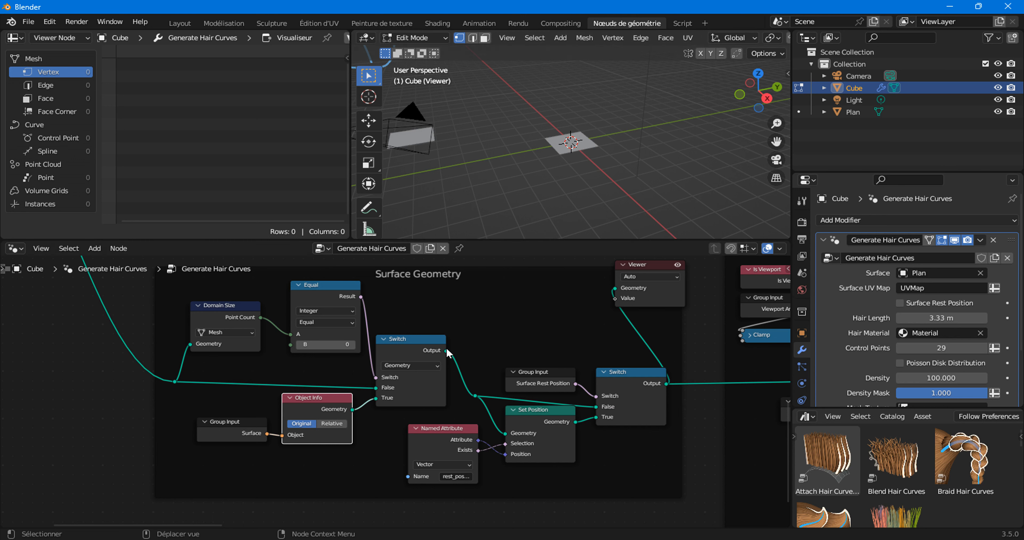
mouse_move(445, 351)
- Shift the Named Attribute node slightly away from Set Position, check its rest_position name, and collapse the Generate Hair Curves modifier
middle_click_drag(604, 426, 410, 413)
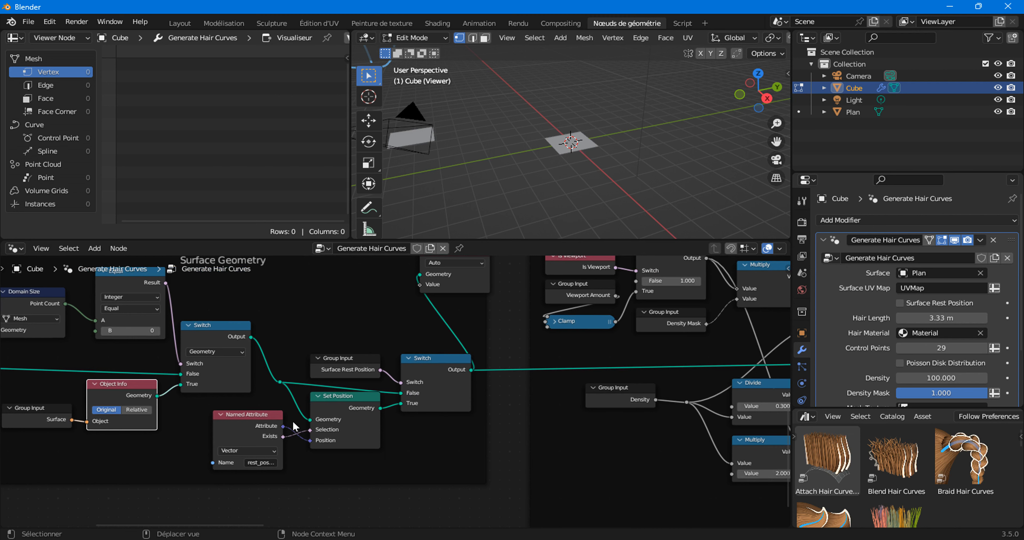
left_click_drag(262, 426, 234, 424)
left_click(241, 460)
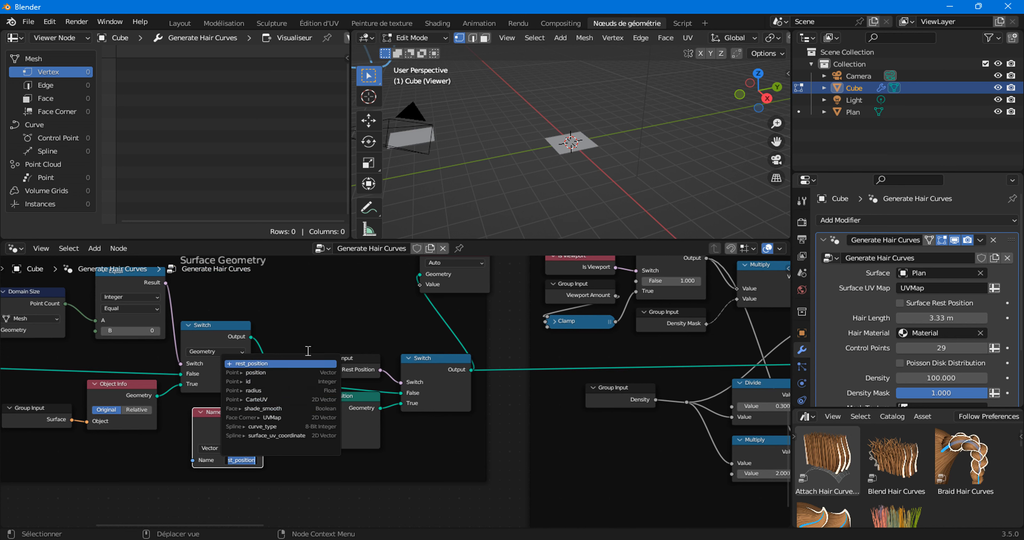
left_click(320, 311)
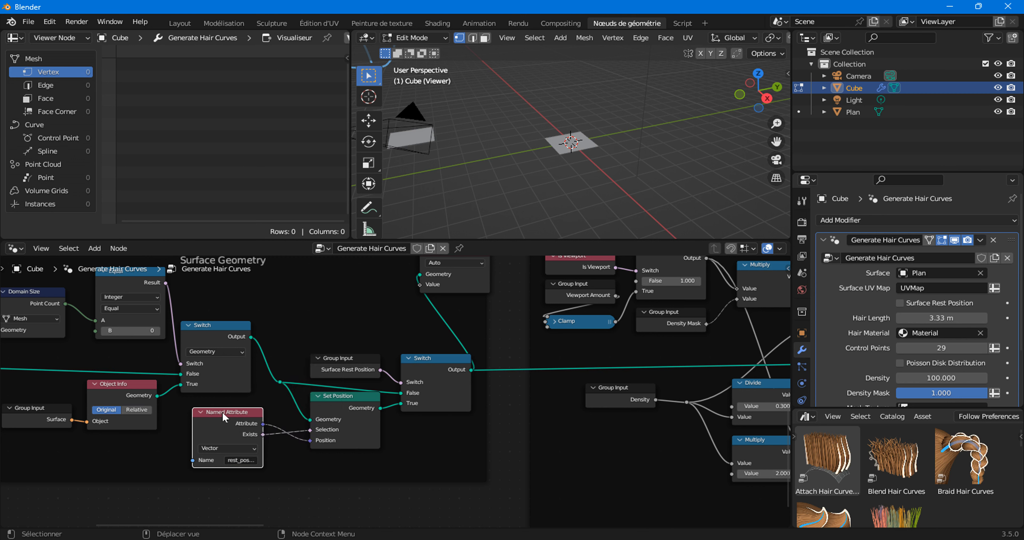
left_click(823, 240)
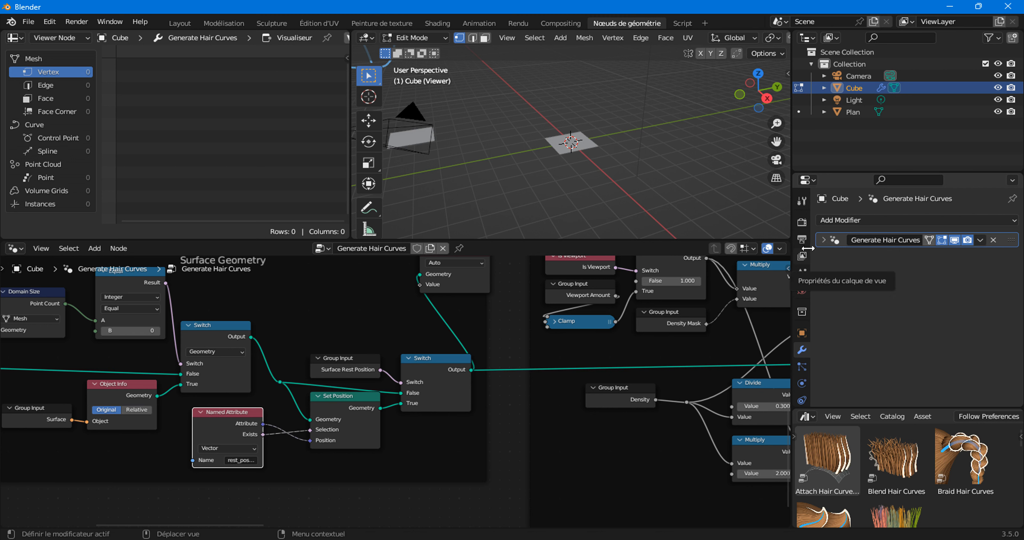
left_click_drag(231, 423, 240, 415)
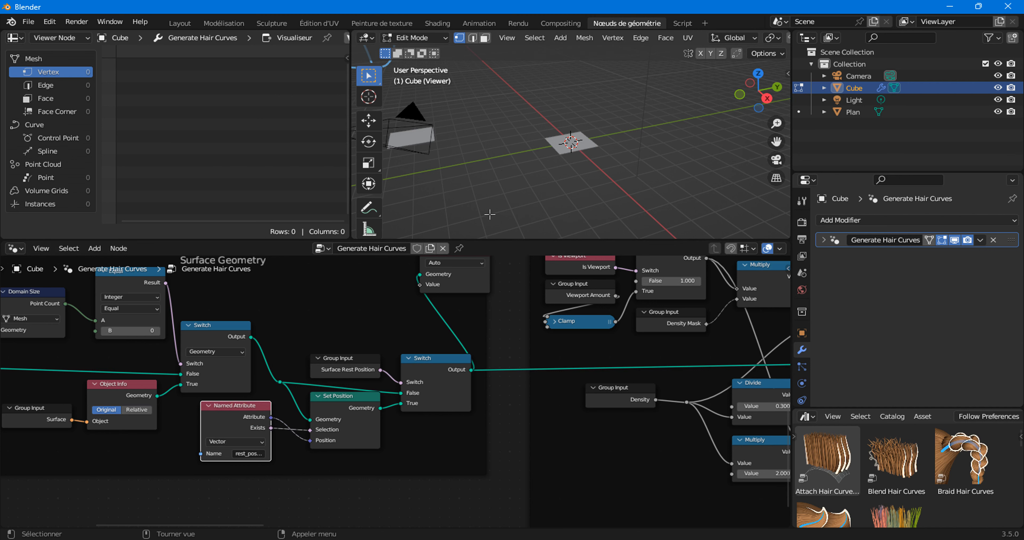
- Shift the Capture Attribute node slightly away from the Switch nodes in the Distribute Base Points frame
scroll(466, 405, "down", 1)
scroll(467, 405, "down", 5)
middle_click_drag(493, 395, 378, 347)
scroll(372, 381, "up", 3)
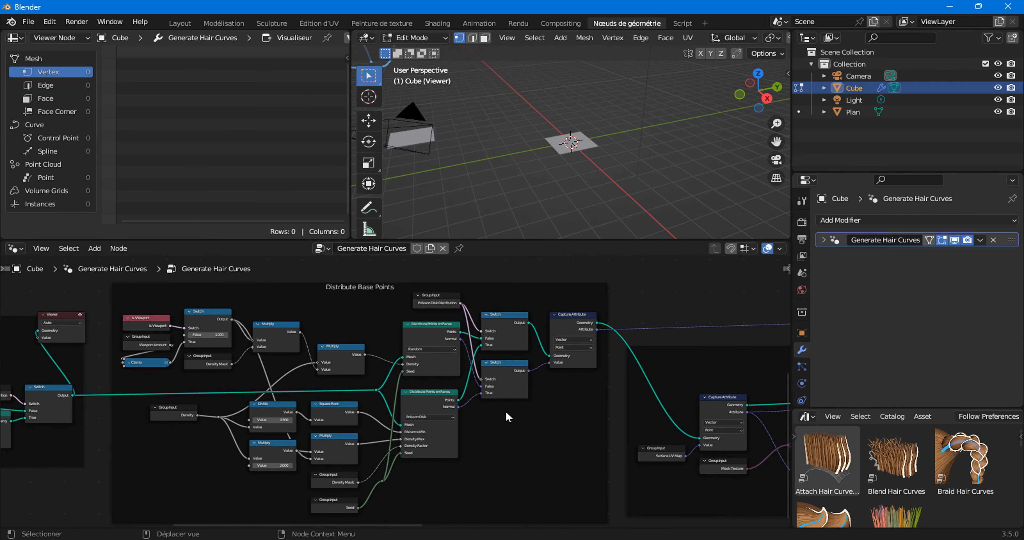
scroll(509, 417, "up", 2)
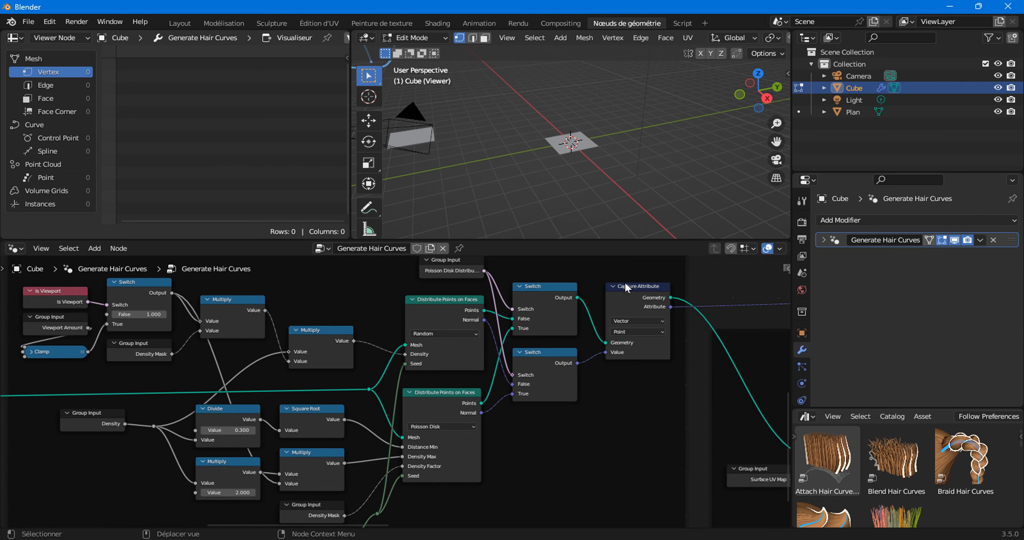
left_click_drag(625, 289, 637, 297)
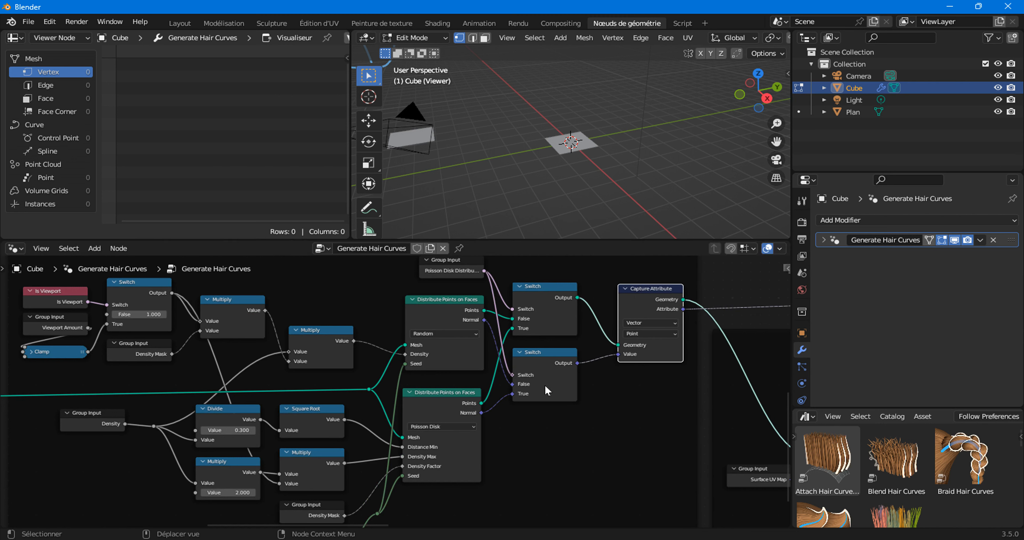
- Expand the Generate Hair Curves modifier settings and toggle Poisson Disk Distribution on and back off
left_click(823, 240)
scroll(875, 369, "down", 3)
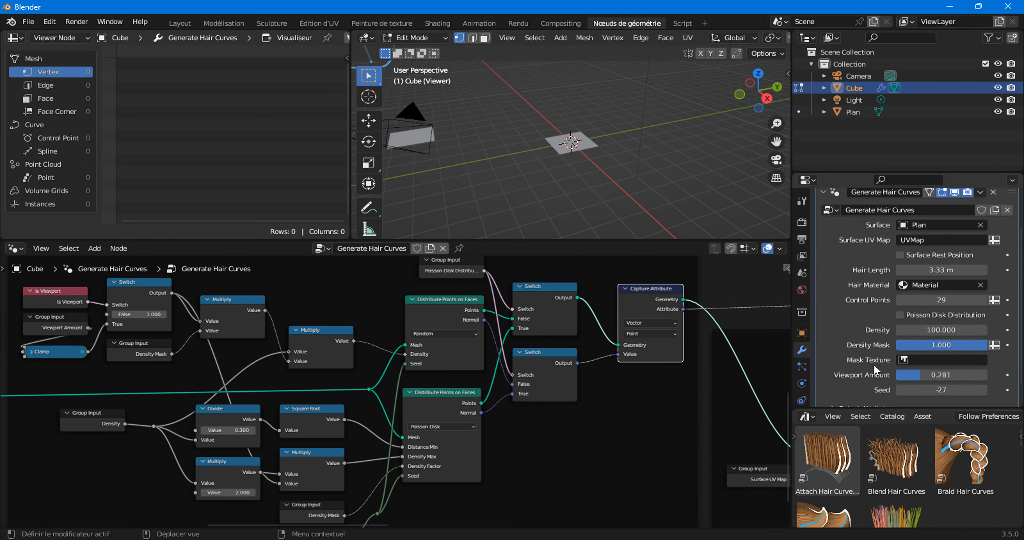
scroll(875, 369, "down", 2)
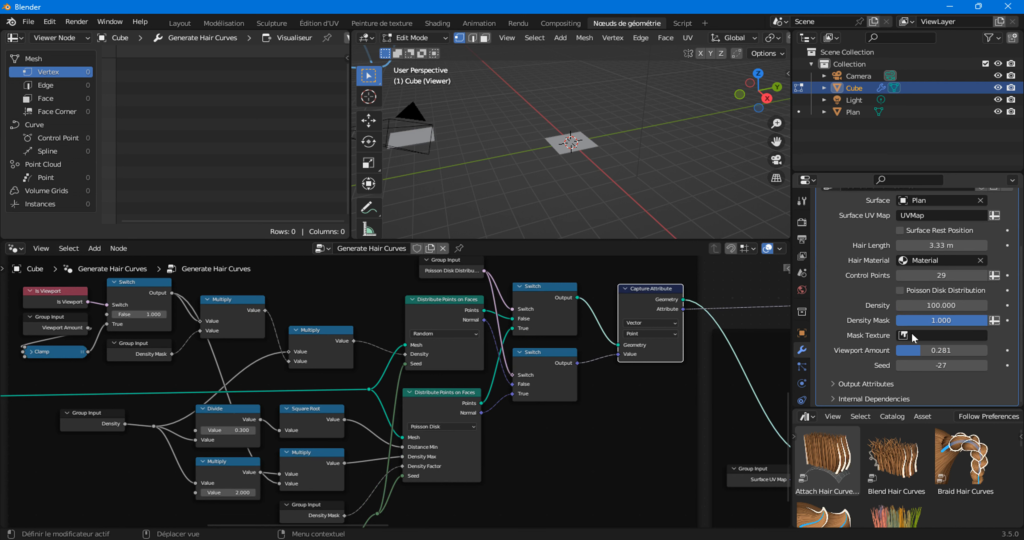
left_click(899, 291)
left_click(900, 291)
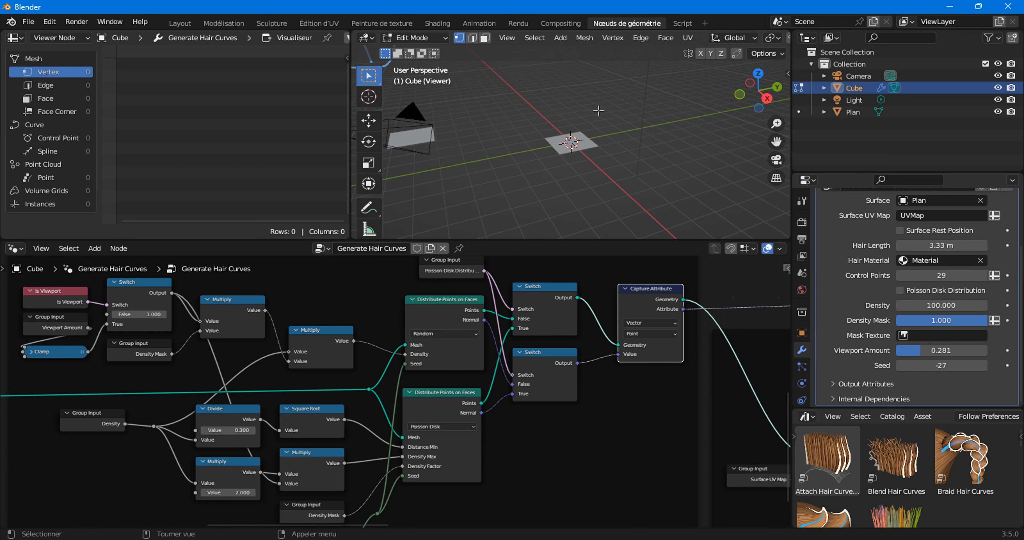
- Return to Object Mode, move the Viewer node beyond the Distribute Base Points frame and cut its geometry link
key("Tab")
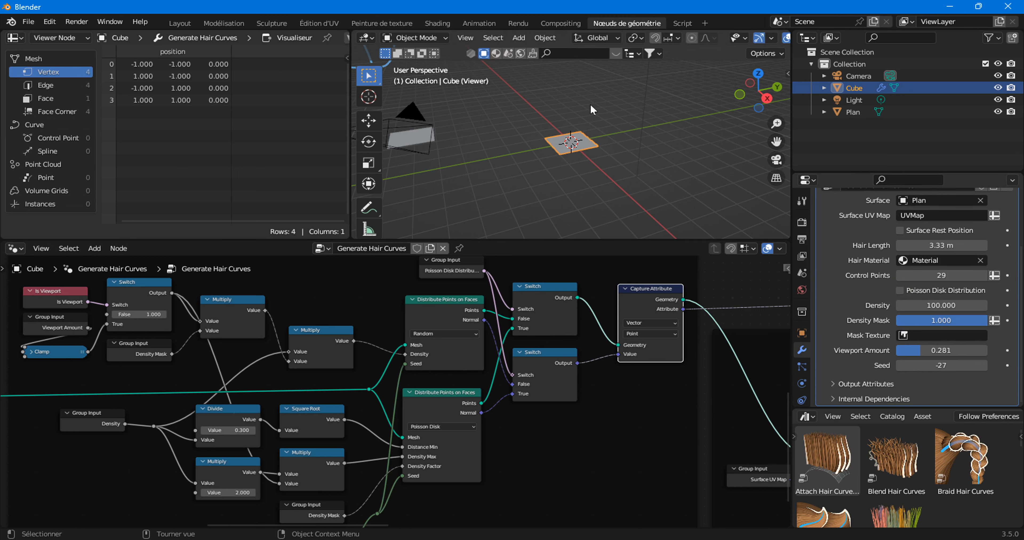
scroll(382, 355, "down", 4)
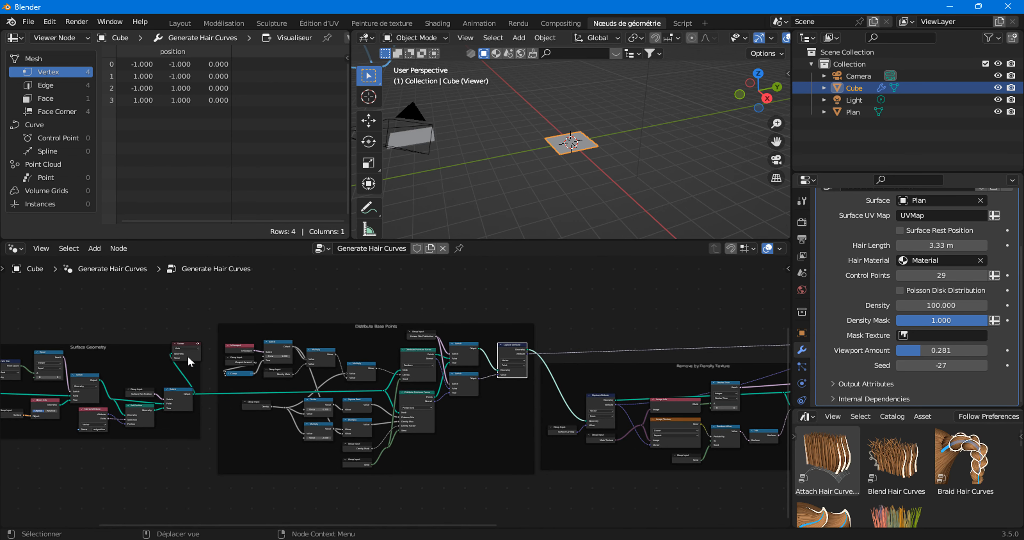
left_click_drag(195, 361, 608, 343)
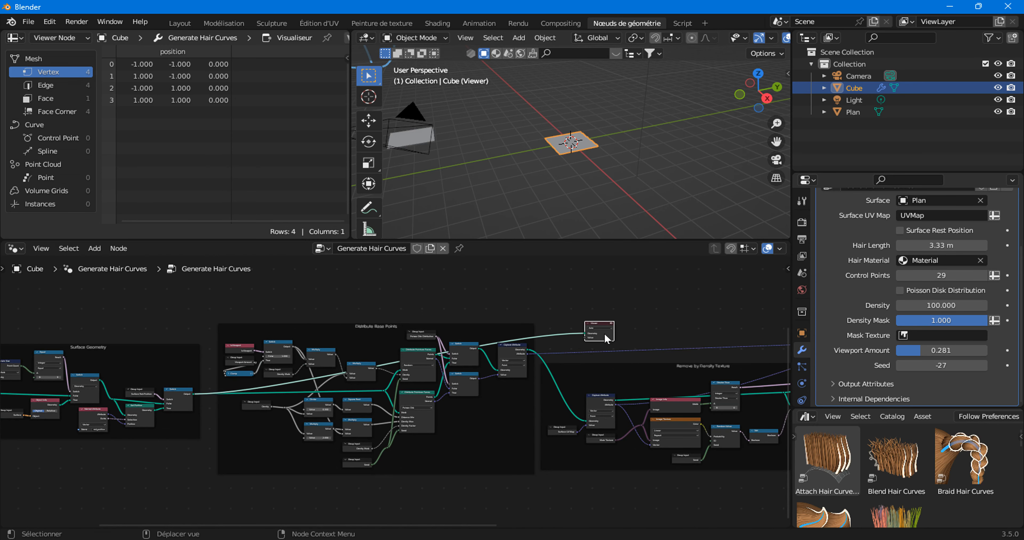
scroll(579, 324, "up", 1)
right_click_drag(580, 324, 587, 339, "ctrl")
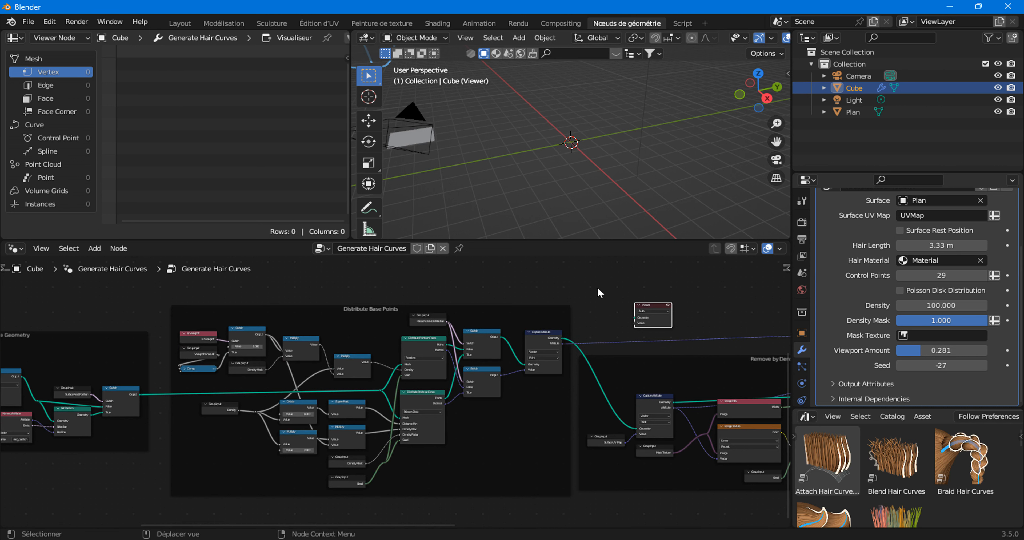
- Add a second Viewer node above the existing one, beyond the Distribute Base Points frame
left_click(497, 287)
right_click(481, 286)
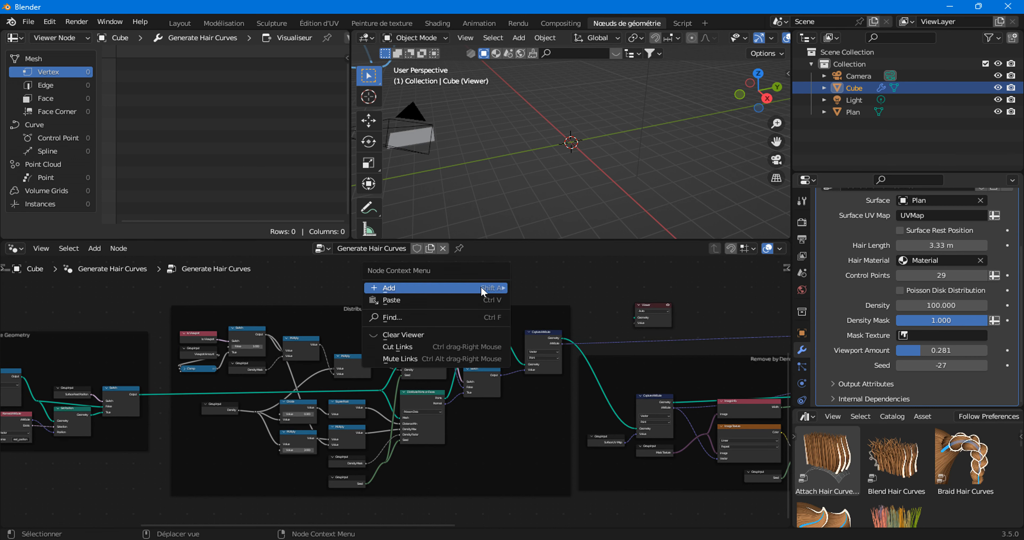
mouse_move(481, 290)
mouse_move(596, 329)
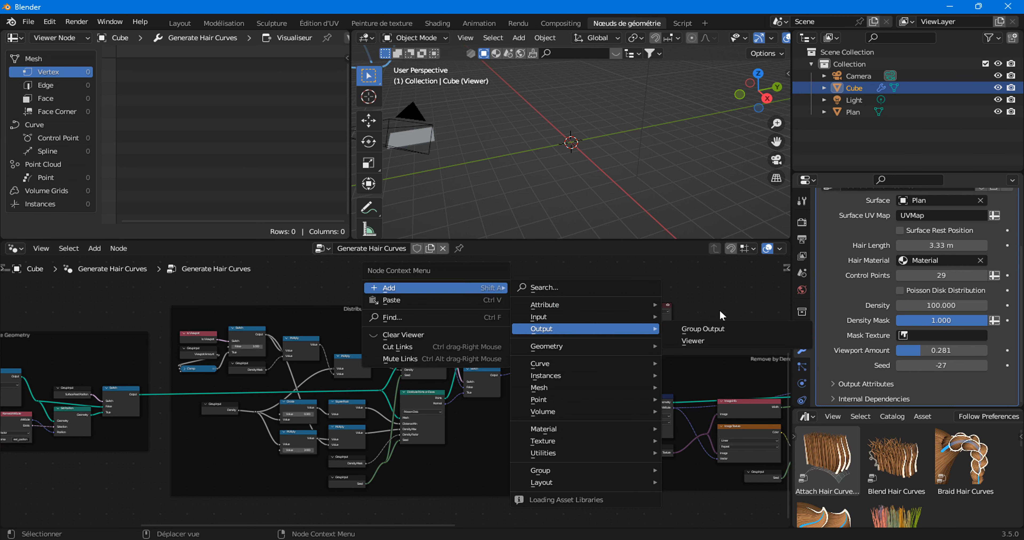
left_click(692, 341)
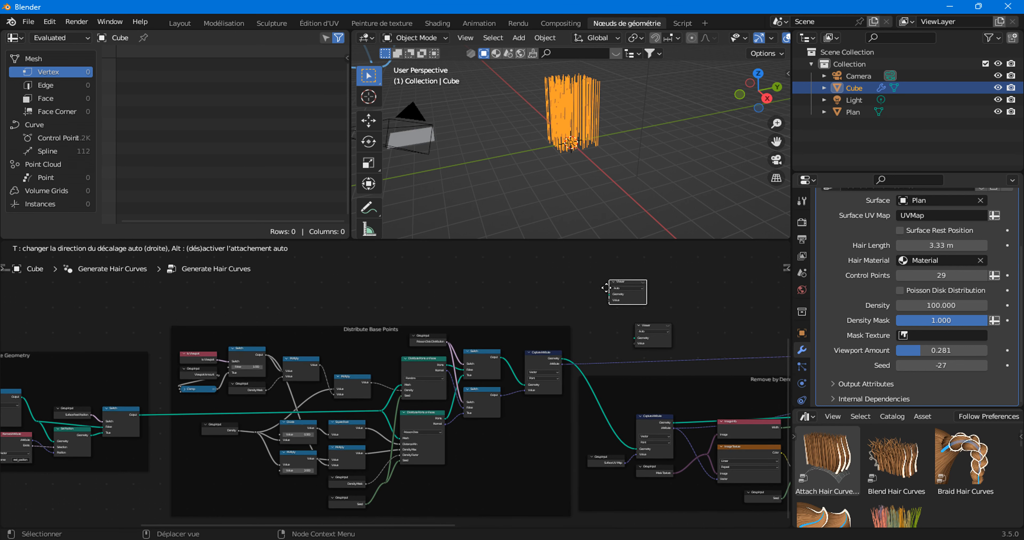
left_click(606, 289)
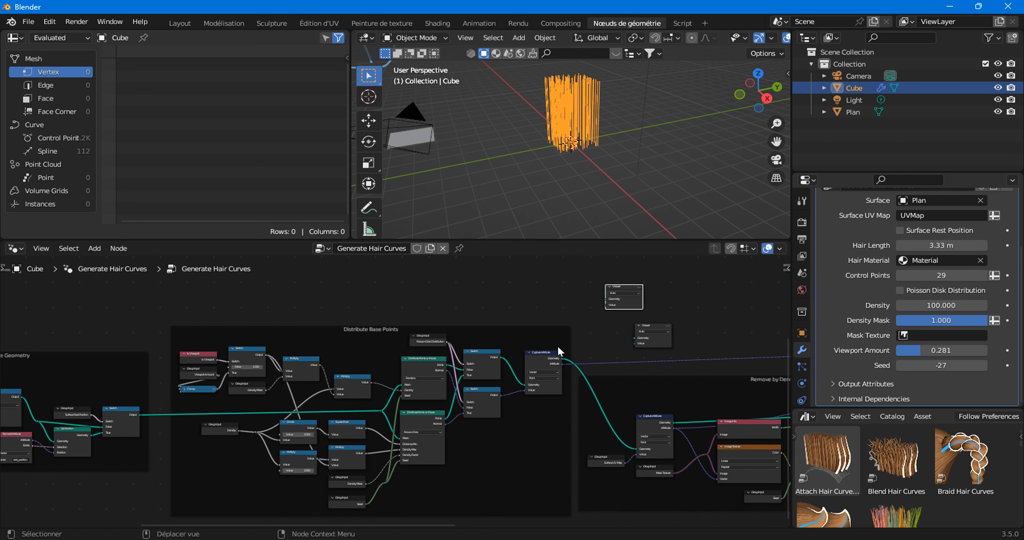
- Link the Capture Attribute geometry output to the new Viewer node and activate it to preview the distributed points
scroll(573, 377, "up", 2)
middle_click_drag(551, 387, 403, 426)
scroll(402, 425, "up", 5)
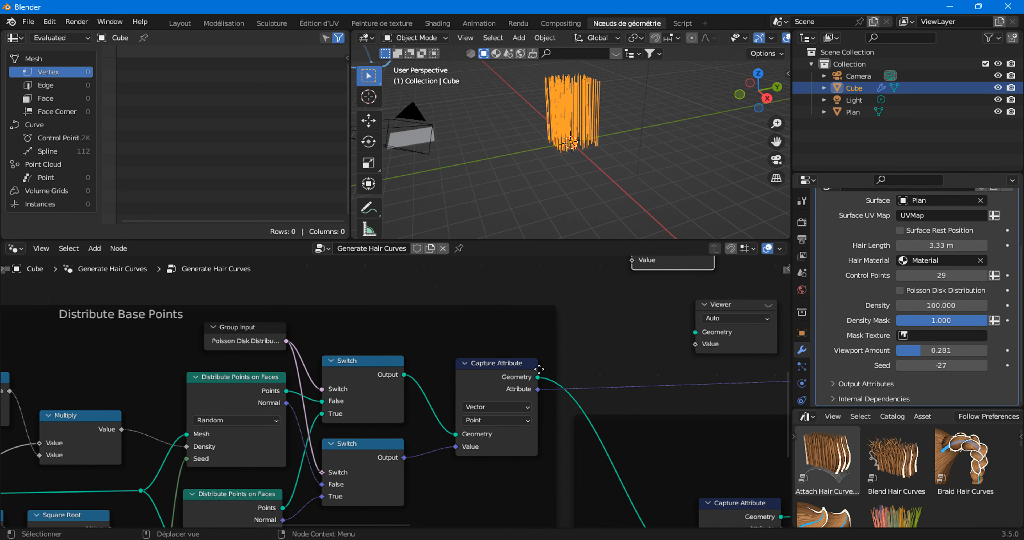
middle_click_drag(551, 363, 494, 436)
left_click_drag(484, 452, 576, 321)
scroll(441, 420, "down", 1)
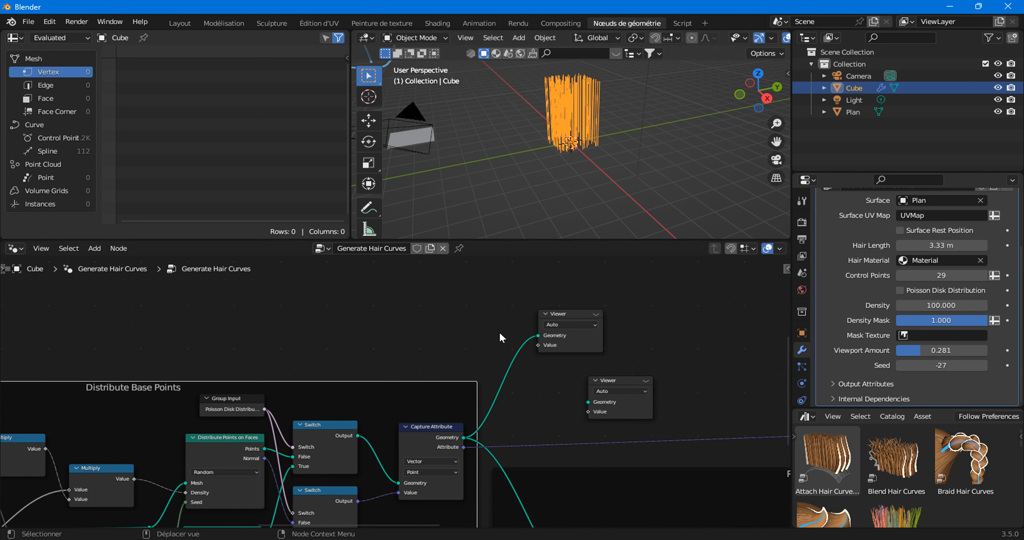
middle_click_drag(522, 420, 519, 399)
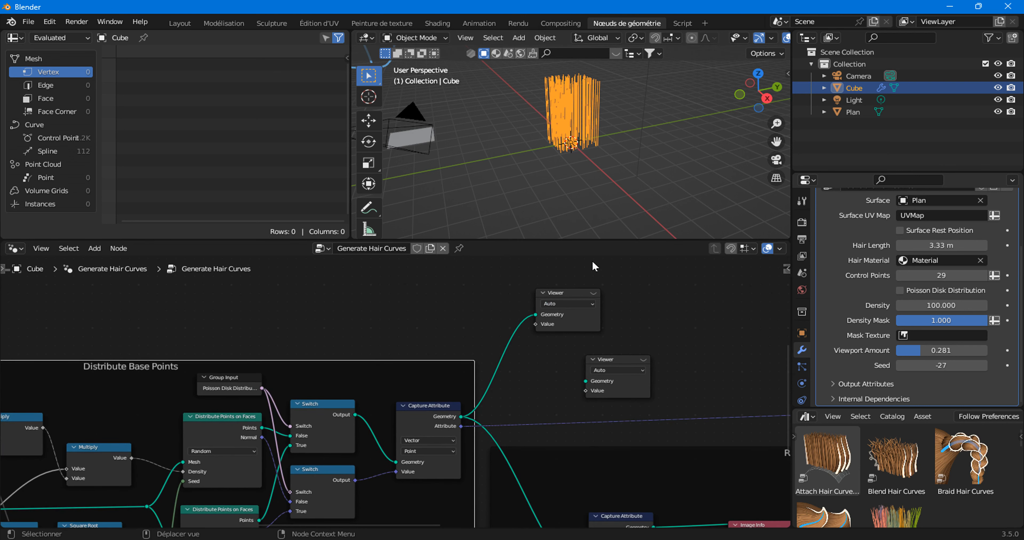
left_click(594, 293)
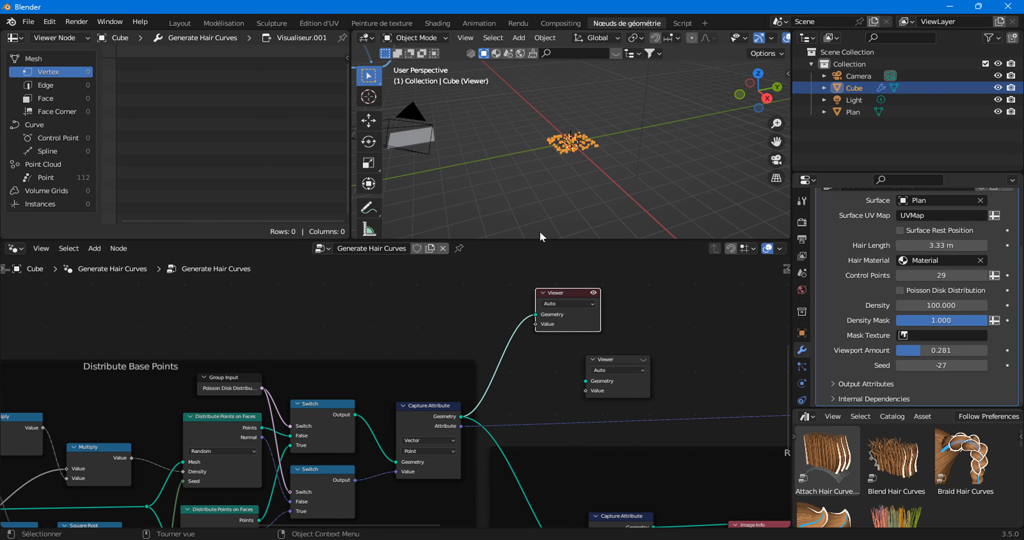
middle_click_drag(158, 400, 238, 380)
scroll(536, 148, "up", 4)
scroll(541, 159, "up", 3)
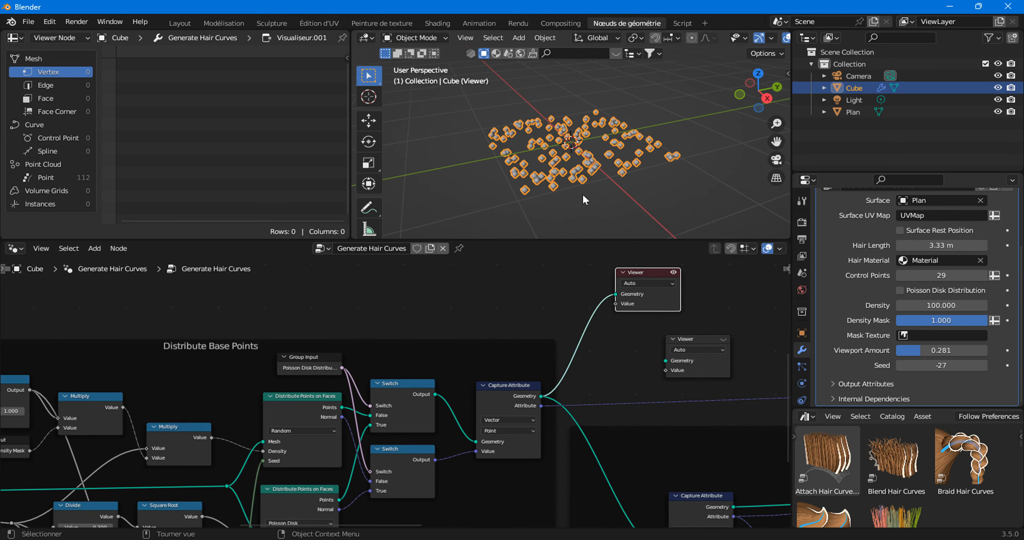
- Select the Random and Poisson Disk Distribute Points on Faces nodes alternately and nudge the Random one slightly
scroll(184, 464, "down", 4)
middle_click_drag(134, 455, 230, 404)
scroll(305, 416, "up", 5)
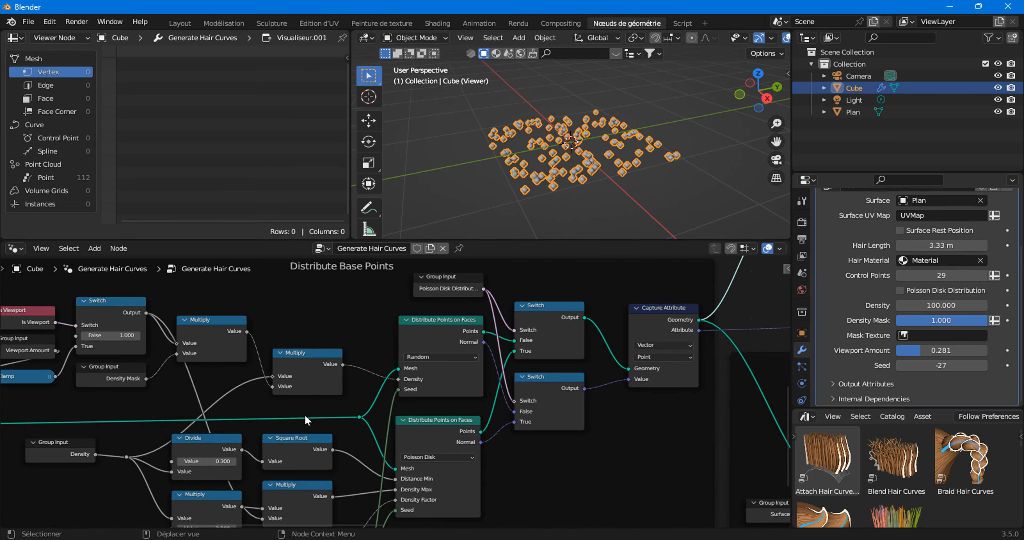
scroll(377, 369, "up", 2)
left_click(442, 315)
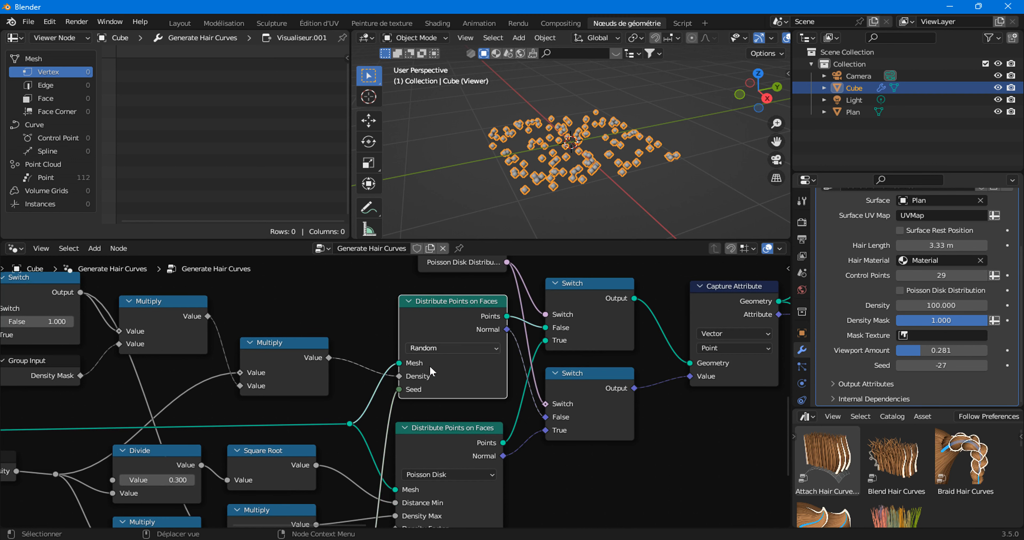
left_click(423, 458)
left_click(442, 320)
left_click(424, 472)
left_click_drag(424, 314, 426, 322)
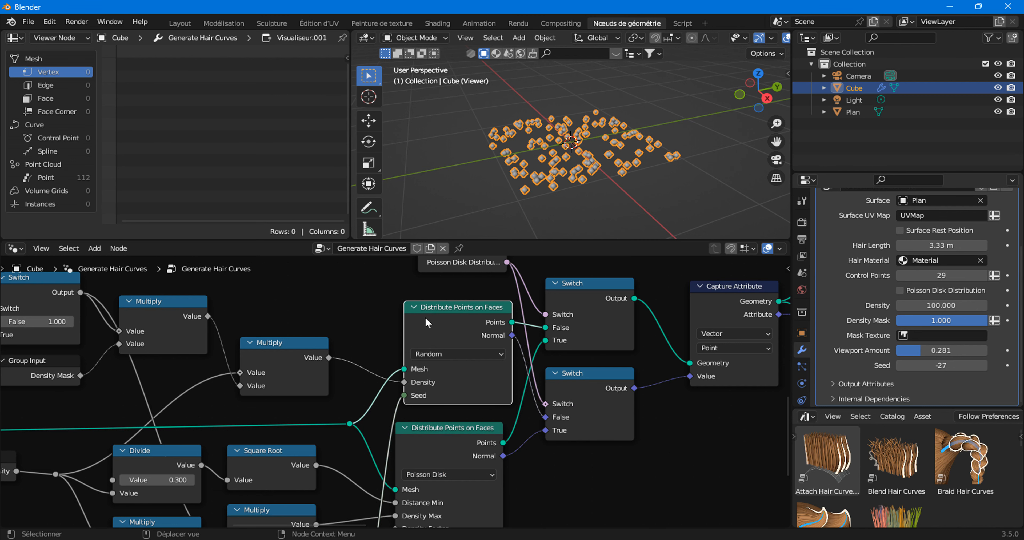
- Insert a Join Geometry node after Capture Attribute and place it just beyond the Distribute Base Points frame
scroll(447, 335, "down", 3)
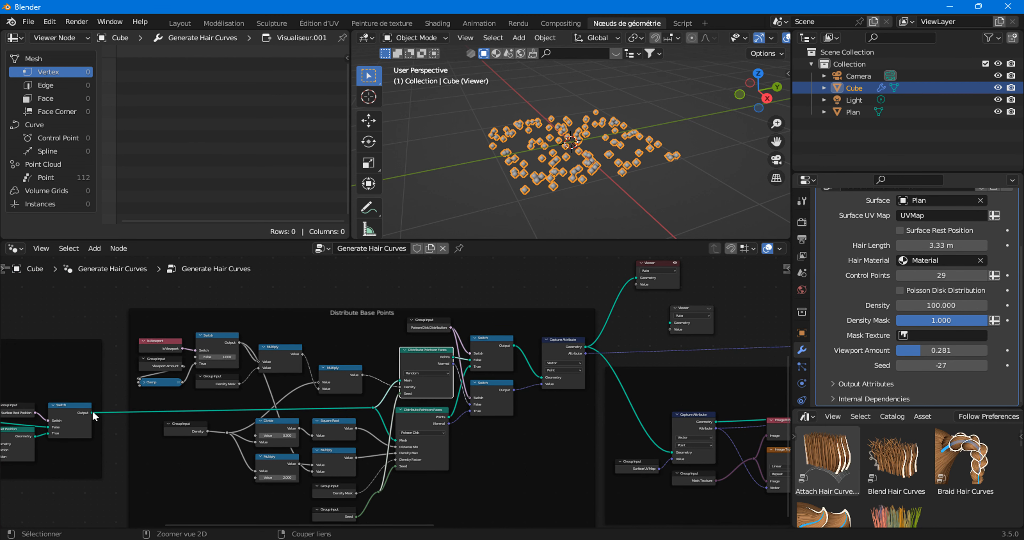
right_click_drag(71, 413, 561, 344, "ctrl+shift")
scroll(630, 340, "down", 6)
middle_click_drag(710, 343, 327, 374)
scroll(171, 351, "down", 5)
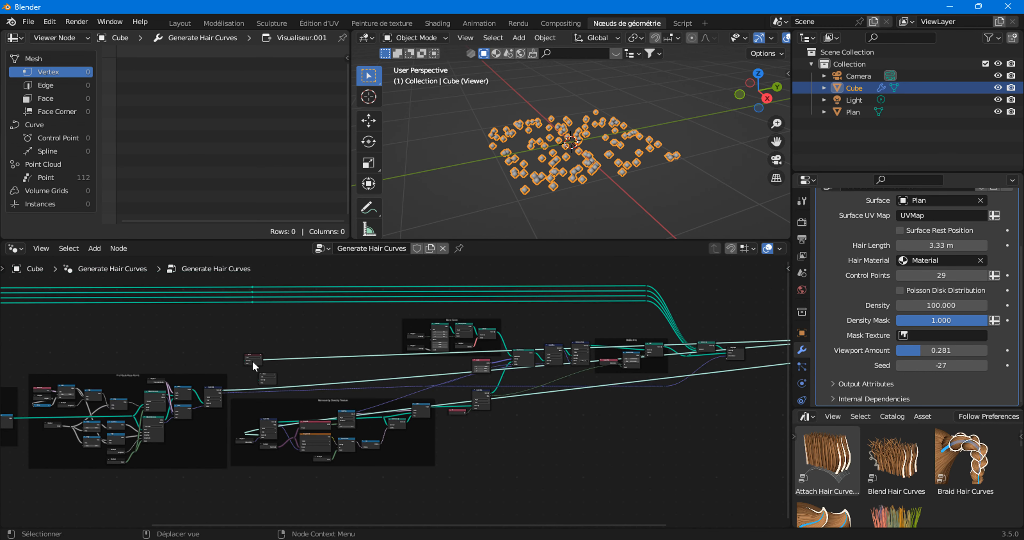
left_click_drag(253, 364, 777, 428)
middle_click_drag(551, 435, 379, 432)
left_click_drag(708, 332, 753, 374)
key("g")
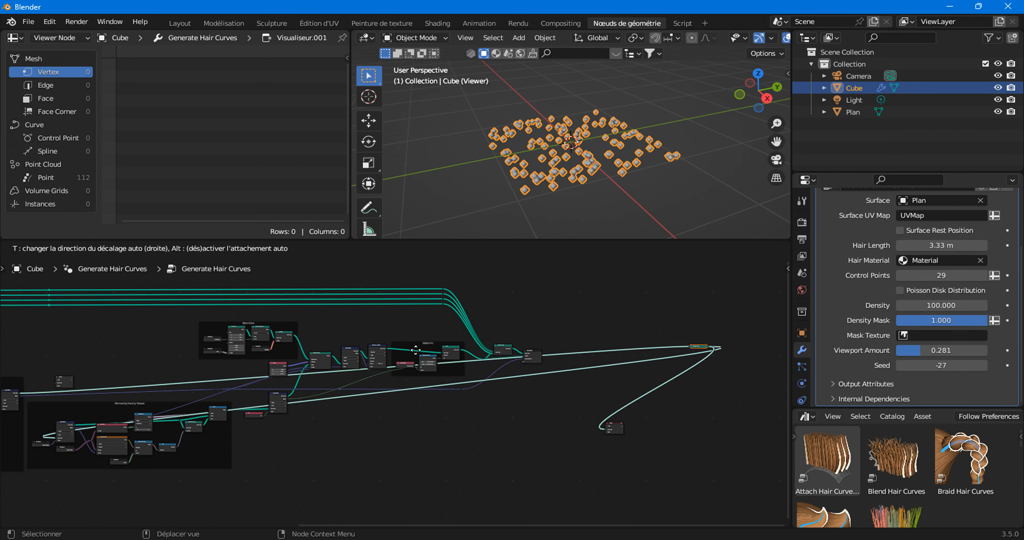
left_click(57, 350)
- Move the connected Viewer node back beside the Join Geometry node
left_click(672, 428)
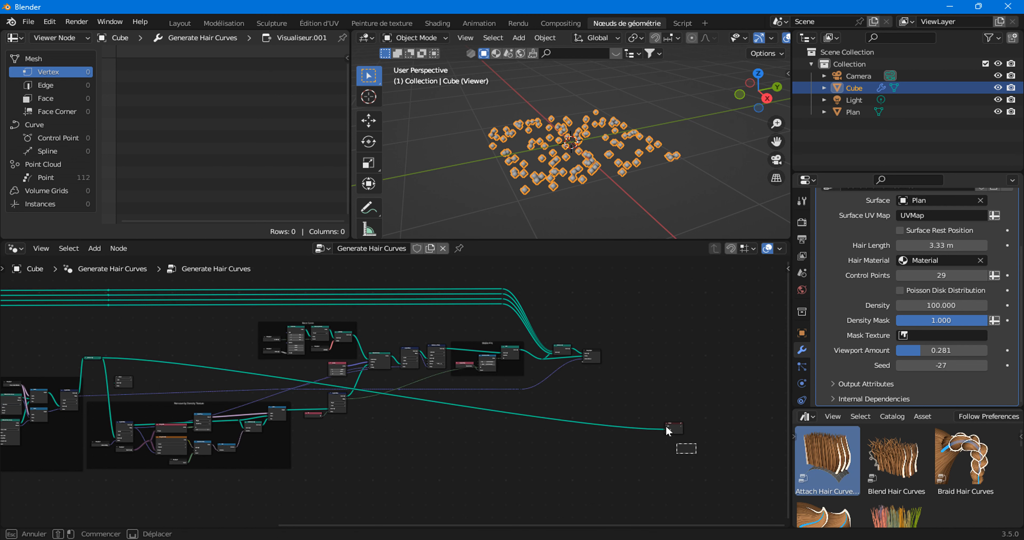
key("g")
left_click(54, 380)
middle_click_drag(54, 380, 395, 395)
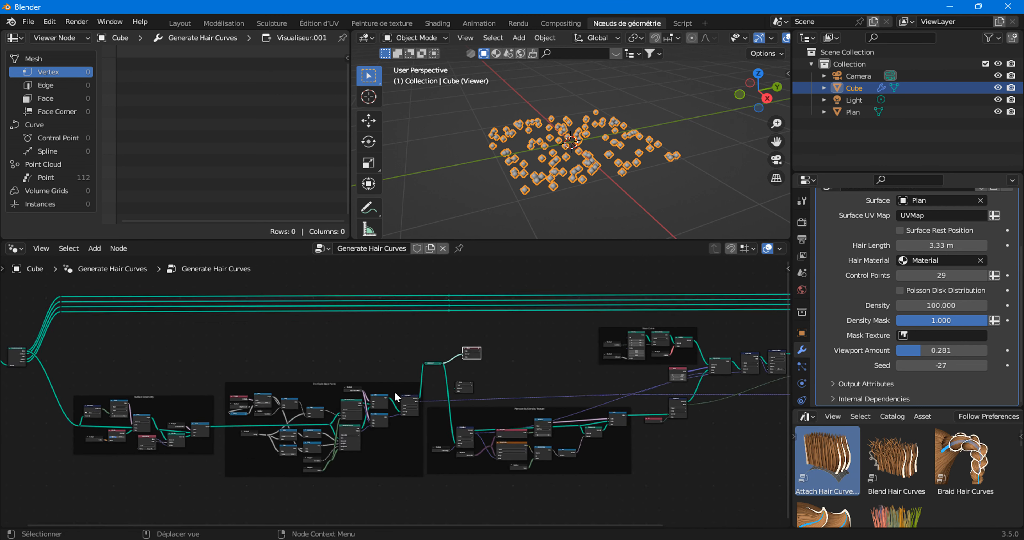
- Link the Surface Geometry frame's final Switch output to Join Geometry and view the points on the plane up close
scroll(395, 396, "up", 6)
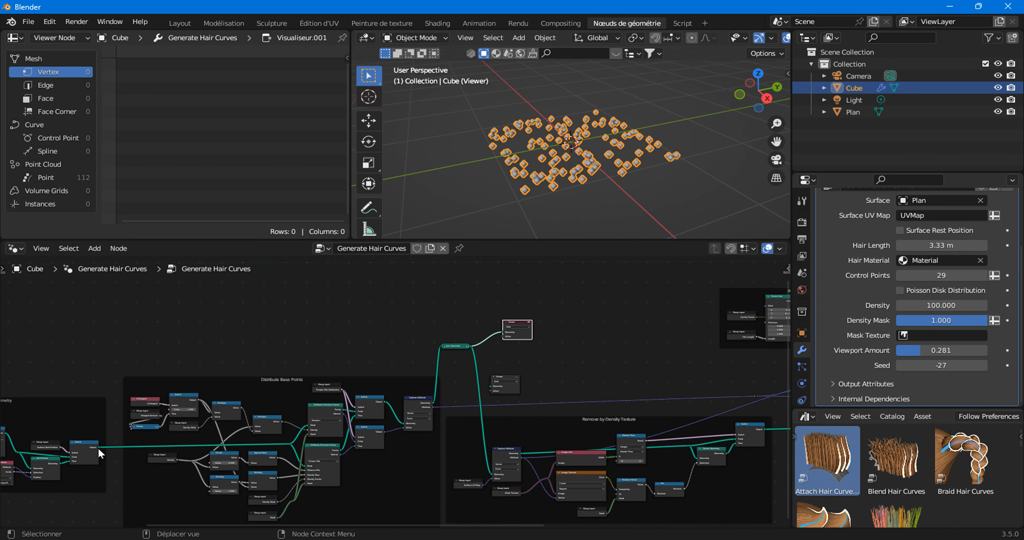
scroll(131, 449, "up", 2)
left_click_drag(80, 446, 544, 308)
middle_click_drag(599, 203, 663, 199)
left_click(663, 199)
scroll(654, 196, "up", 5)
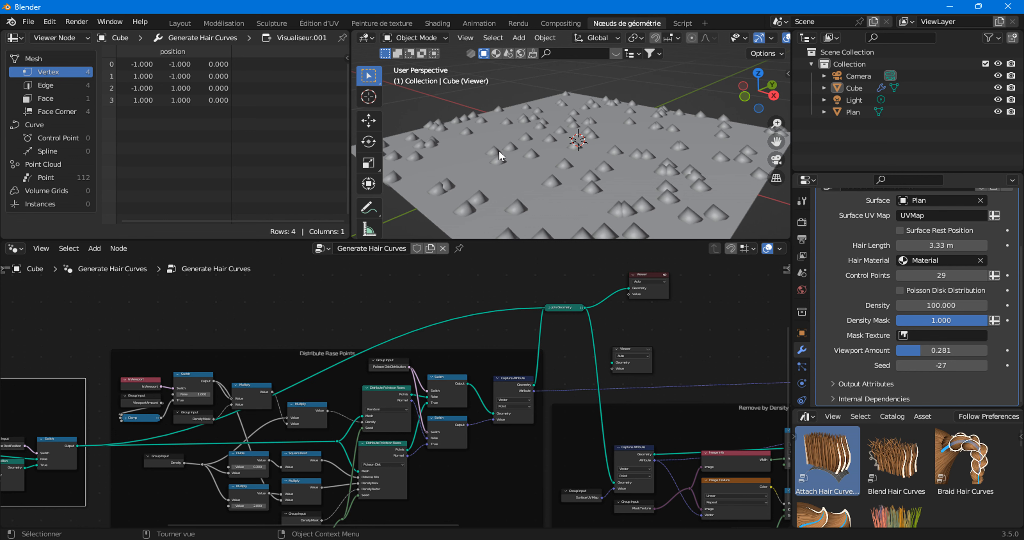
- Select the Random and Poisson Disk Distribute Points on Faces nodes in turn and examine the Poisson Disk inputs
middle_click_drag(361, 405, 402, 381)
scroll(403, 381, "up", 6)
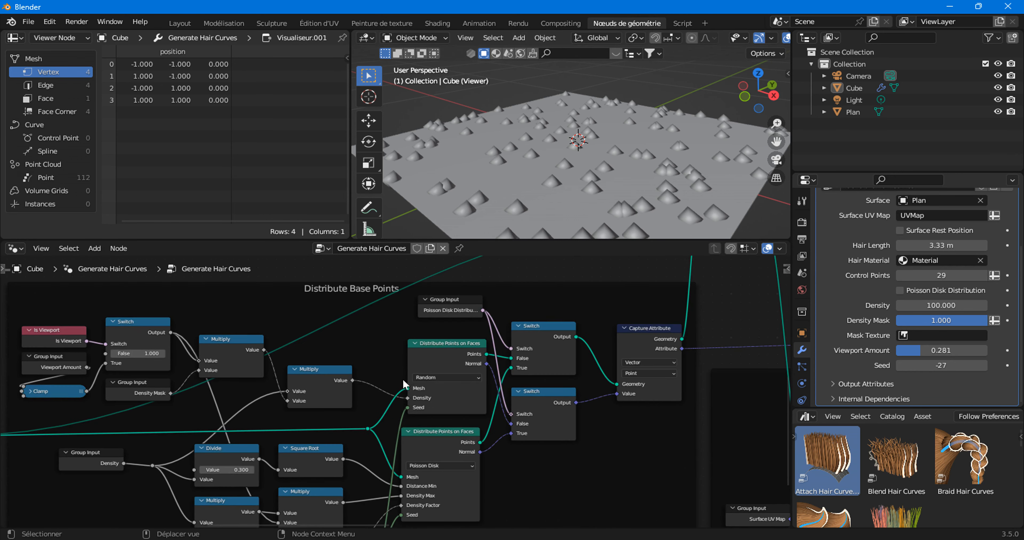
middle_click_drag(418, 429, 457, 349)
left_click(466, 289)
left_click(464, 382)
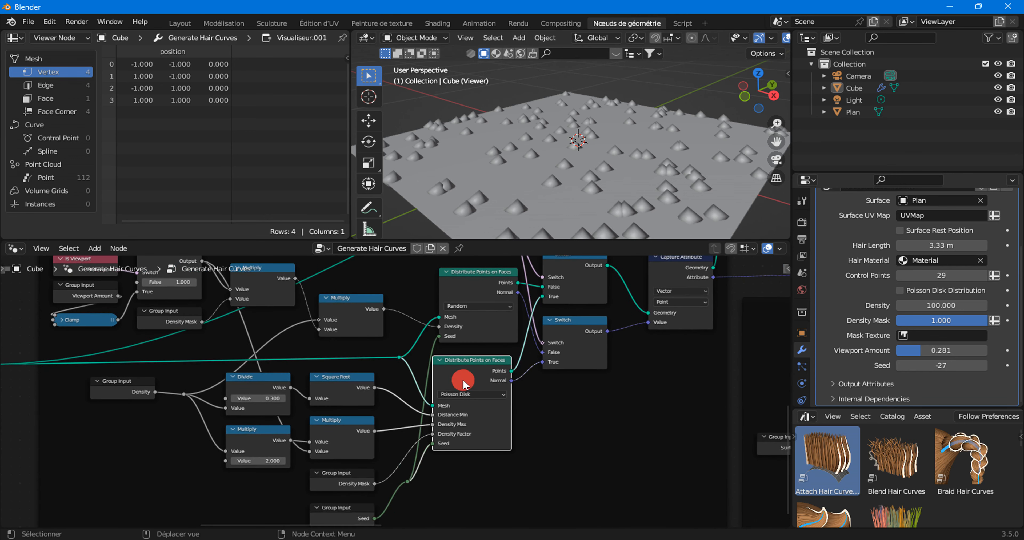
scroll(464, 383, "up", 2)
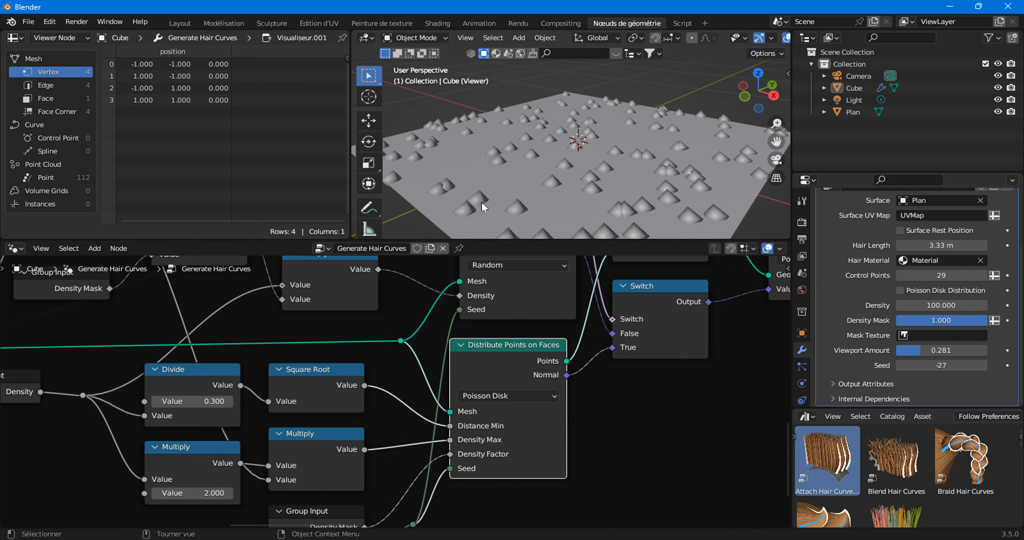
- Add a new Distribute Points on Faces node in the empty area beside the Poisson Disk one
scroll(466, 404, "down", 2)
left_click(468, 404)
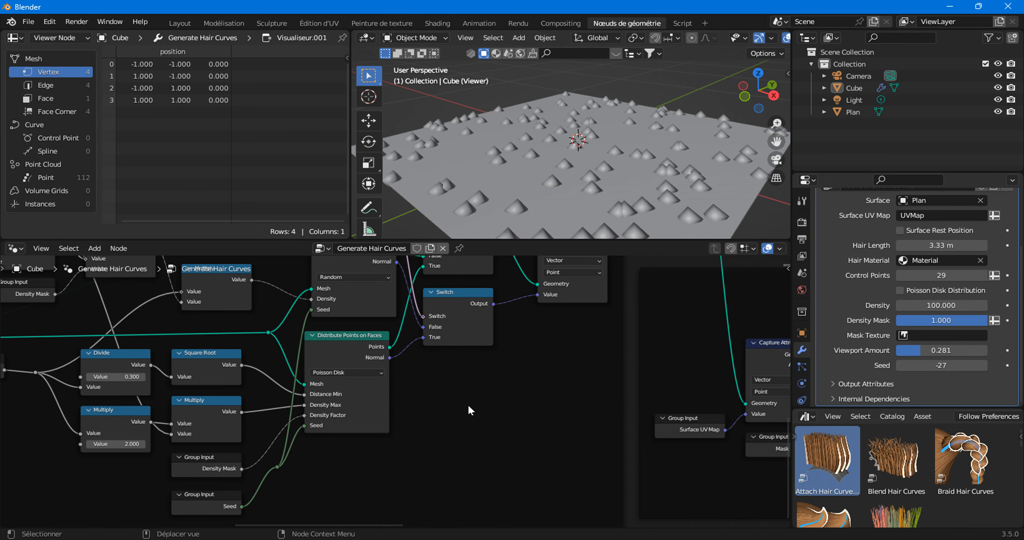
right_click(475, 374)
mouse_move(477, 372)
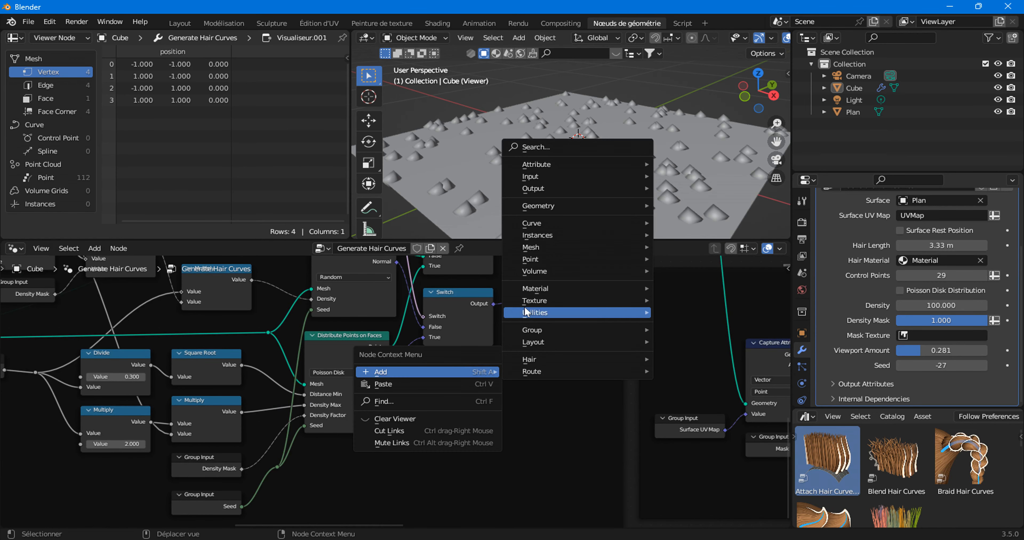
mouse_move(526, 291)
mouse_move(526, 262)
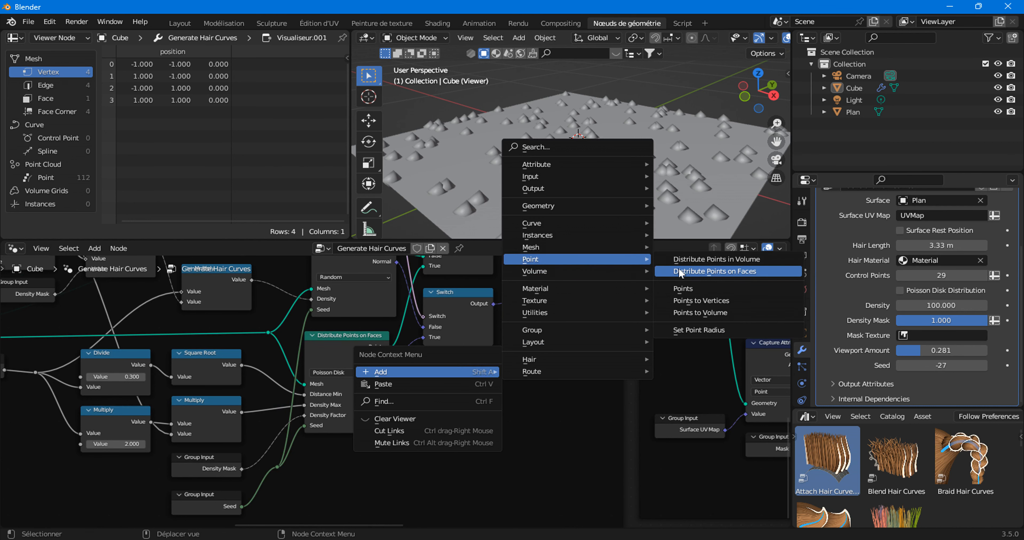
left_click(698, 273)
left_click(433, 423)
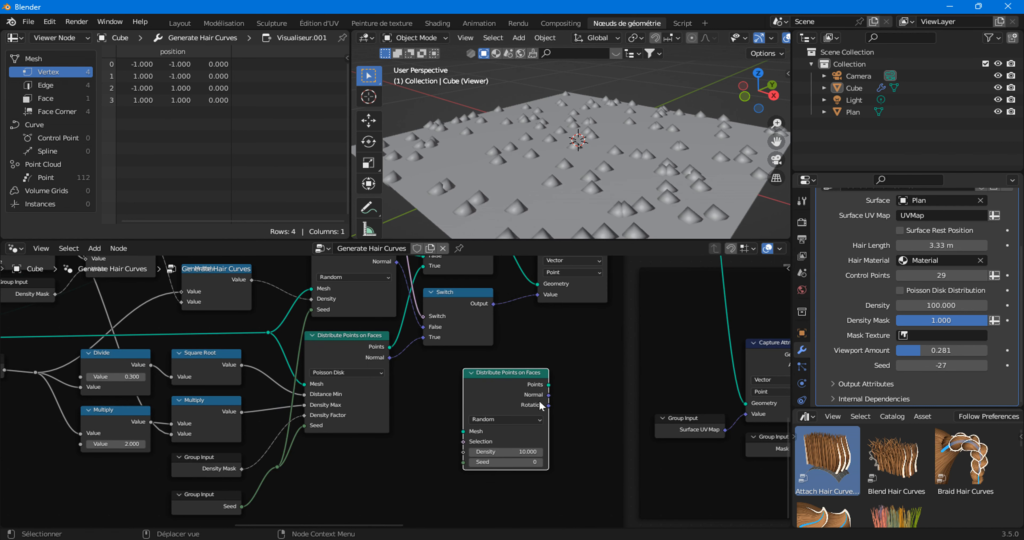
- Set the new Distribute Points on Faces node's seed to -106 and its distribution method to Poisson Disk
scroll(543, 454, "up", 3)
middle_click_drag(540, 449, 404, 365)
scroll(404, 365, "up", 3)
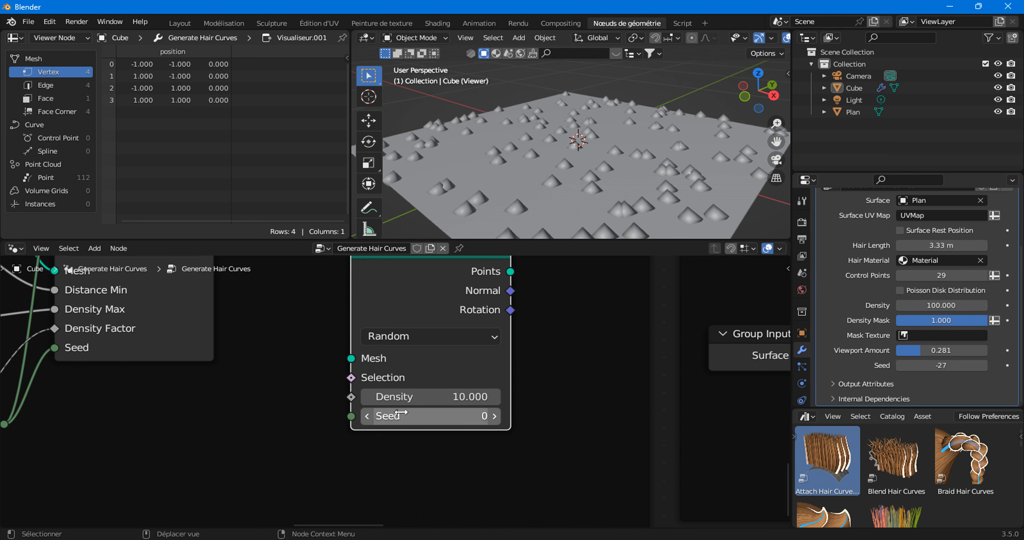
left_click_drag(430, 421, 407, 438)
left_click(402, 337)
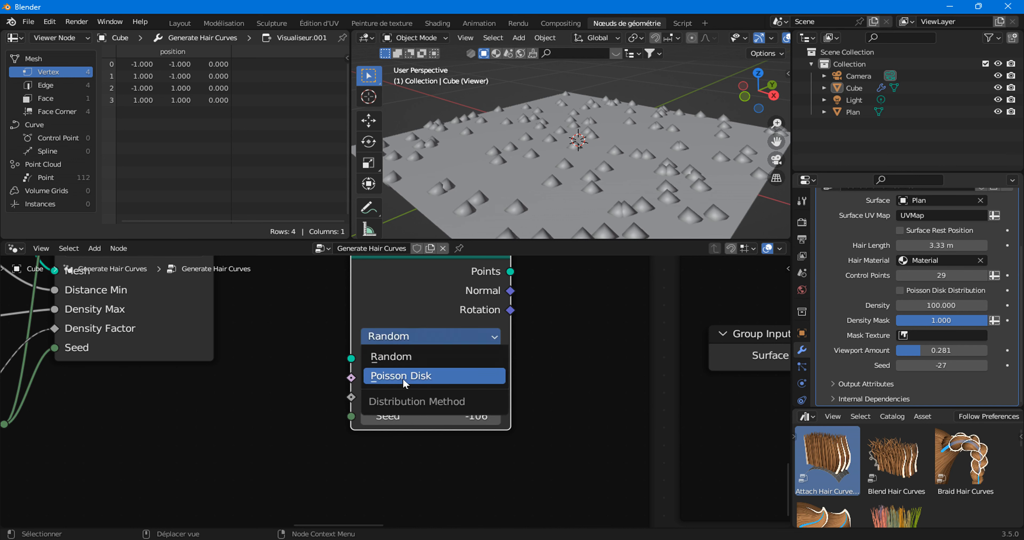
left_click(398, 376)
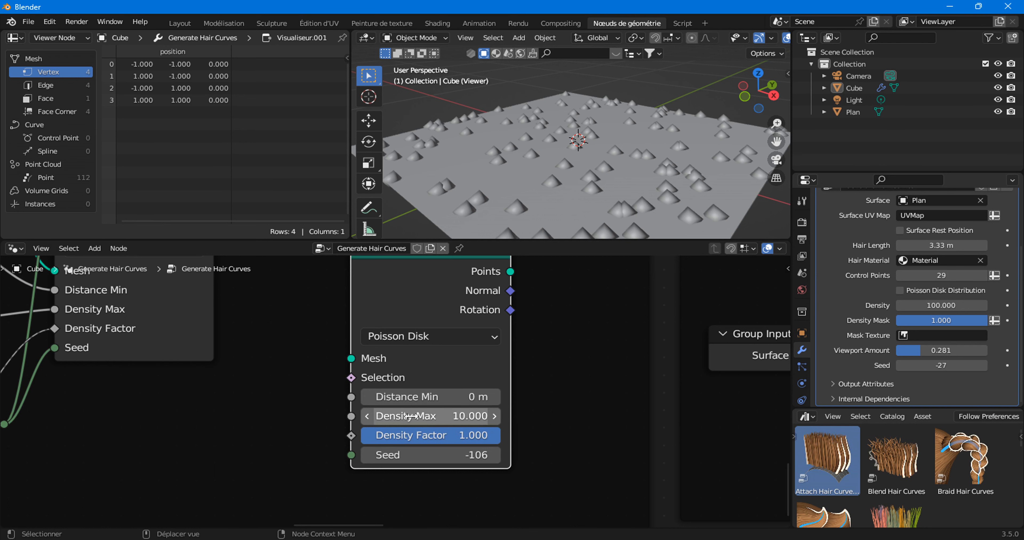
- Examine the new node's Poisson Disk parameters and delete the unconnected Distribute Points on Faces node
scroll(393, 358, "down", 1)
scroll(394, 357, "up", 1)
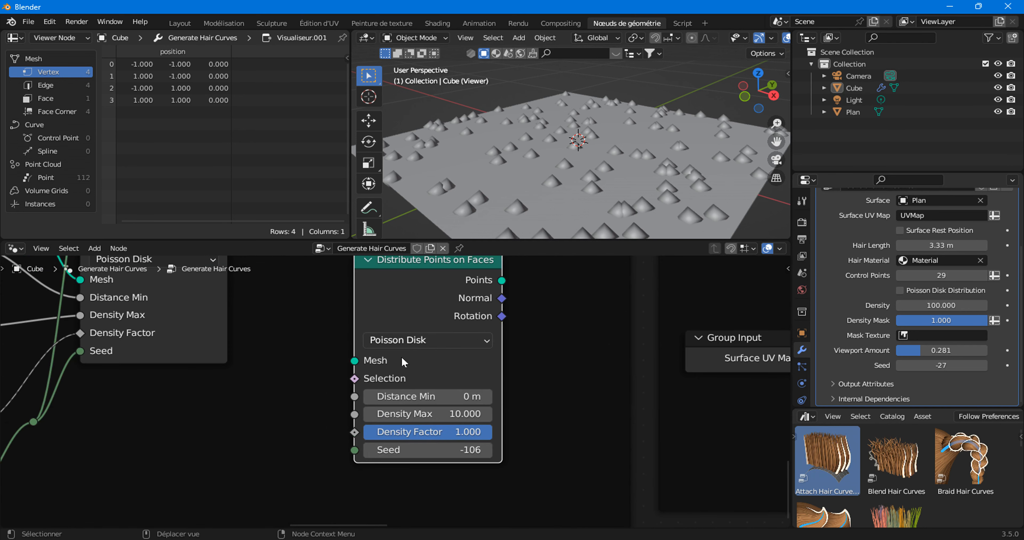
scroll(404, 362, "down", 1)
scroll(419, 349, "up", 1)
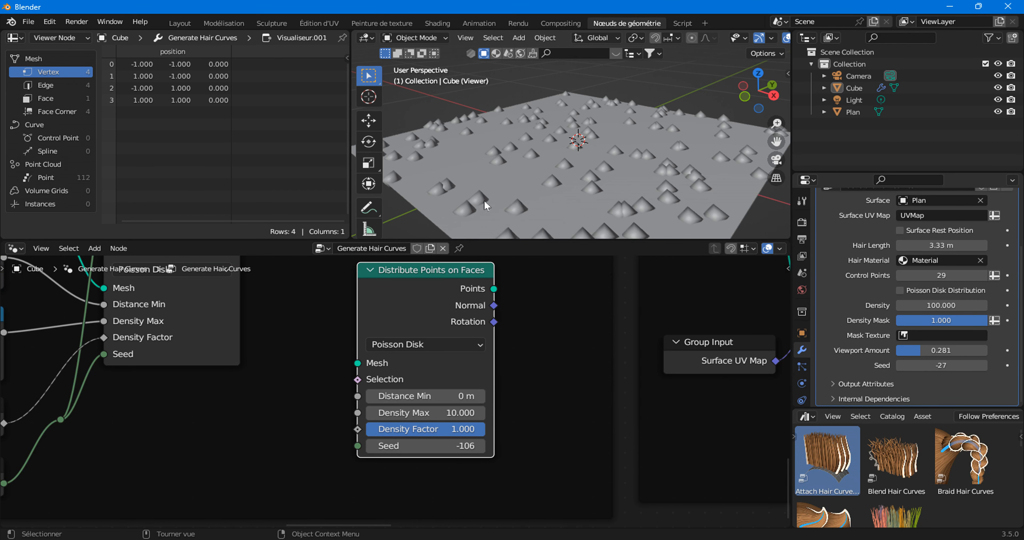
key("x")
- Select the Random Distribute Points on Faces node and examine its Density and Seed inputs
scroll(219, 354, "down", 7)
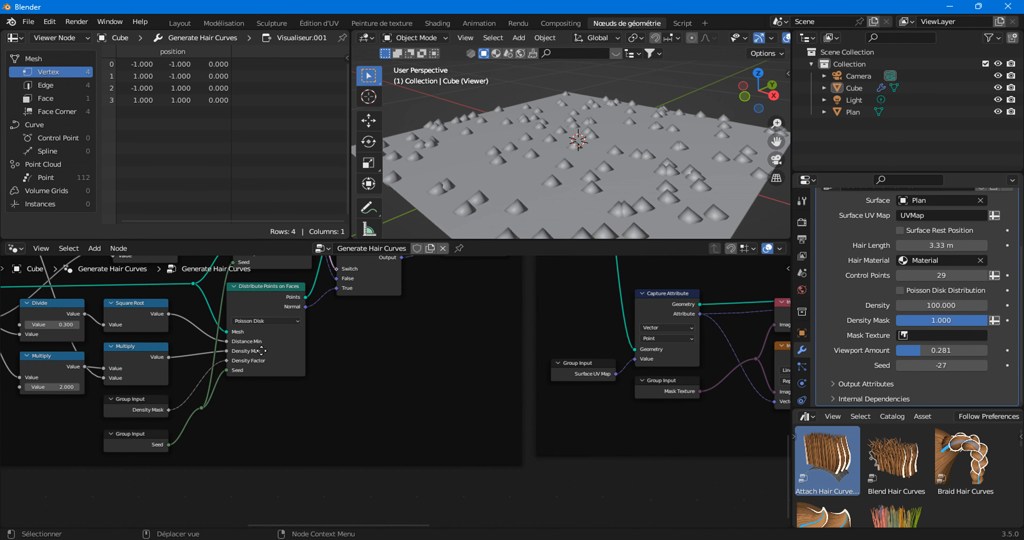
middle_click_drag(284, 286, 383, 406)
scroll(337, 403, "up", 5)
left_click(343, 294)
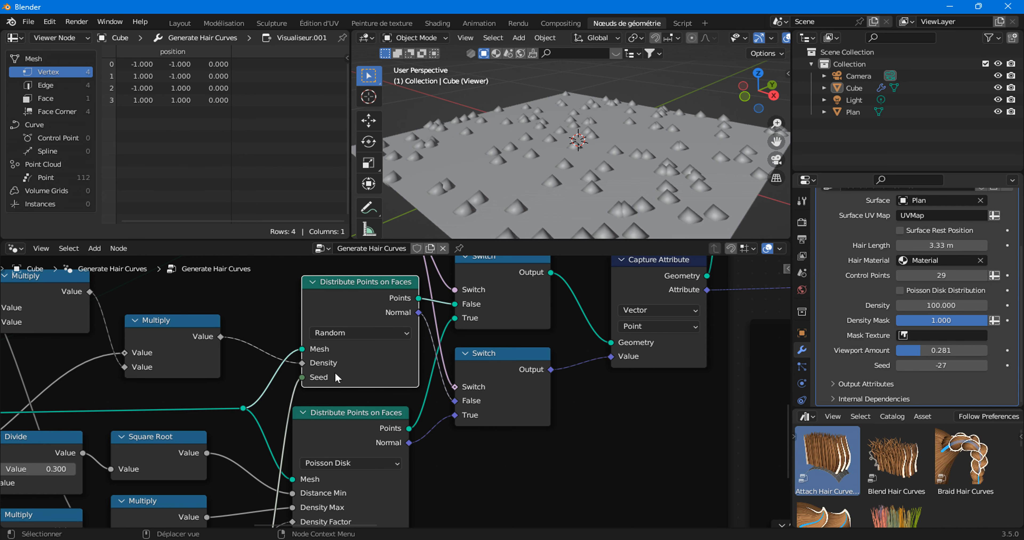
- Preview the Surface Geometry frame's final Switch output through the Viewer
scroll(337, 378, "down", 5)
scroll(348, 387, "up", 5)
scroll(306, 349, "down", 4)
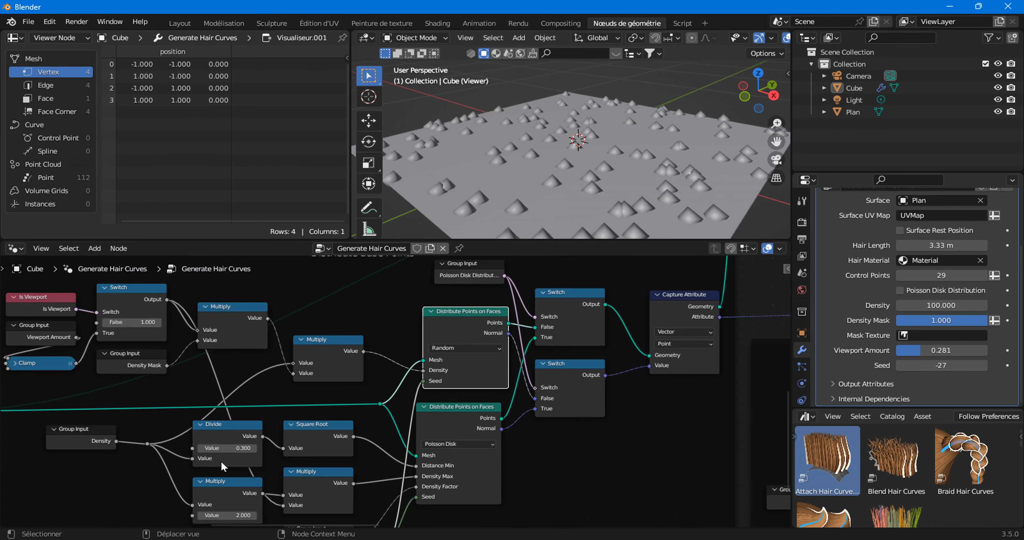
left_click(55, 406, "ctrl+shift")
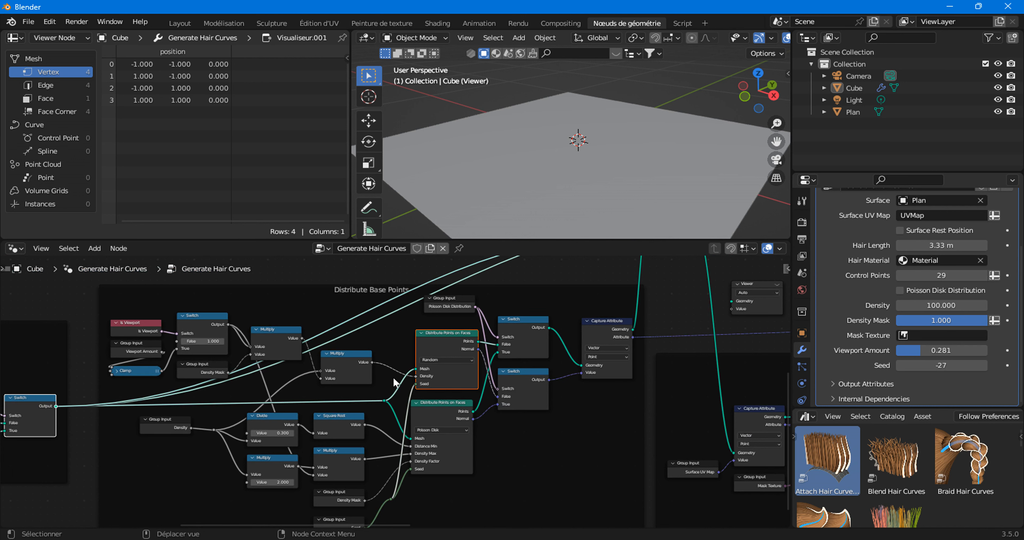
- Examine how the surface mesh feeds the Random and Poisson Disk Distribute Points on Faces nodes
left_click(383, 401, "ctrl+shift")
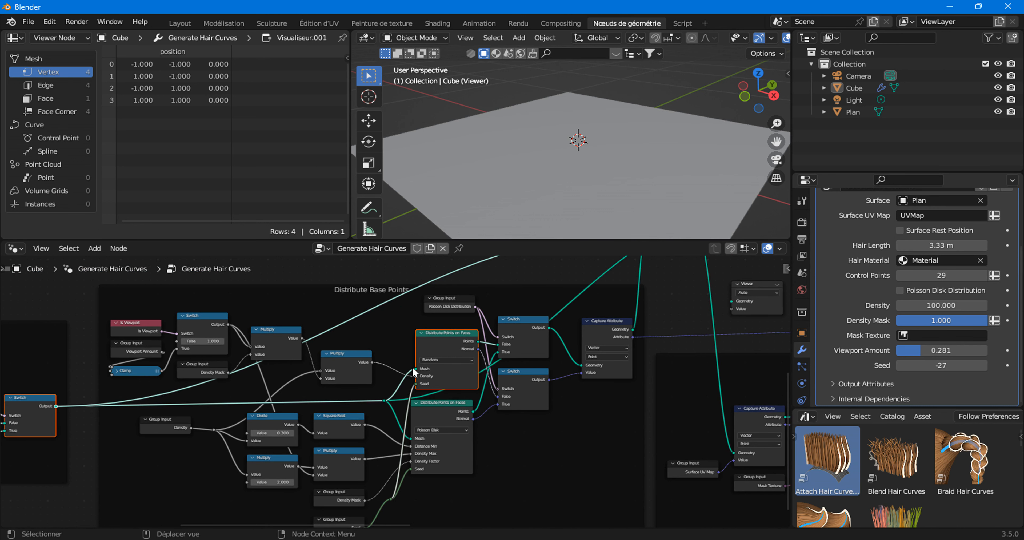
left_click(429, 364)
left_click(435, 402)
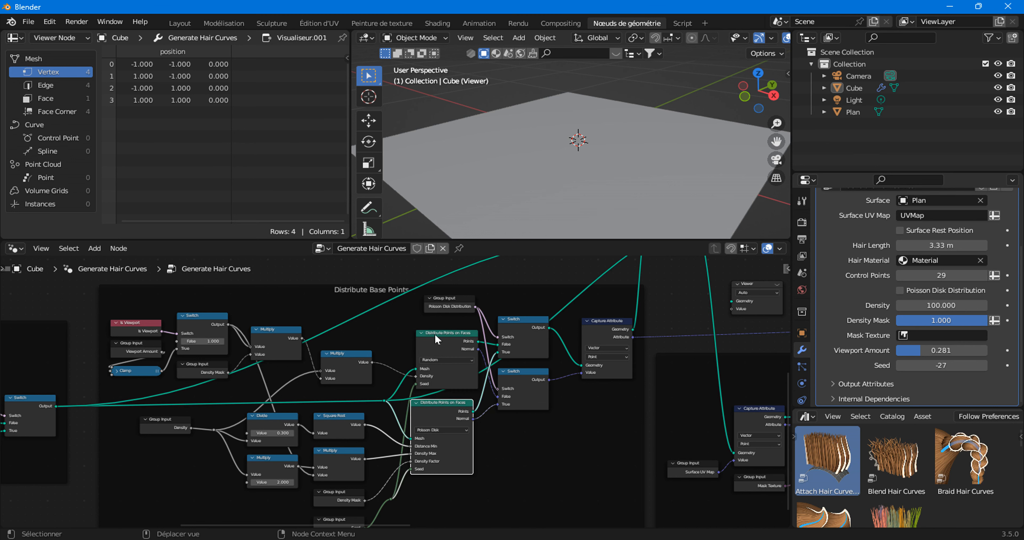
left_click(434, 335)
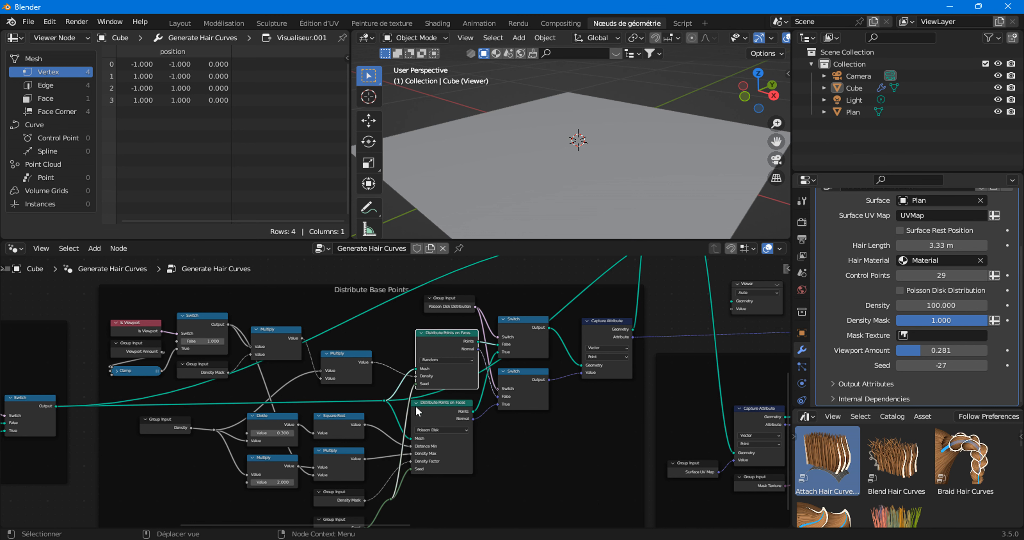
scroll(416, 406, "up", 2)
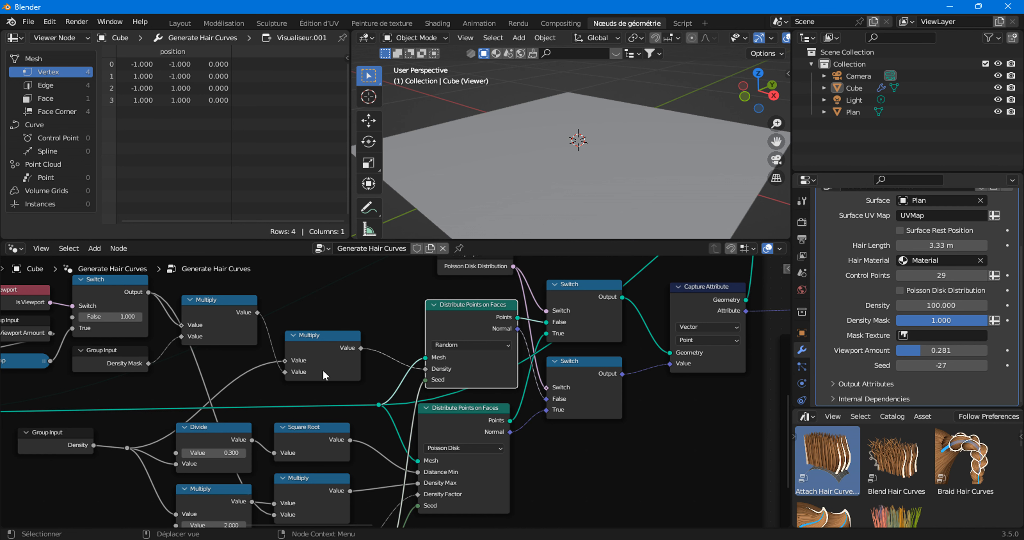
scroll(231, 412, "down", 2)
- Set the modifier's Density Mask to 0.779 and preview the Join Geometry output through the Viewer
left_click_drag(176, 414, 176, 424)
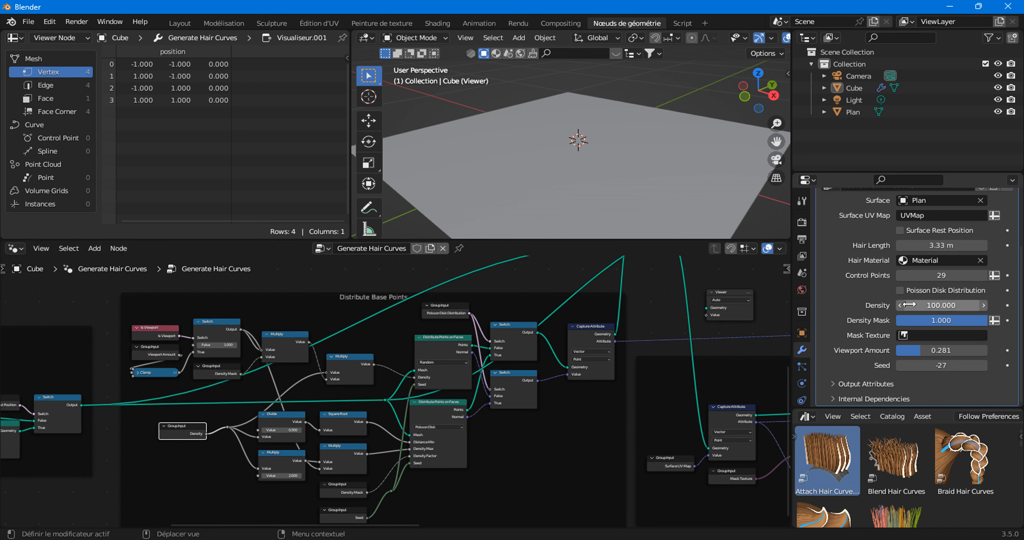
left_click_drag(969, 324, 954, 324)
scroll(595, 317, "down", 2)
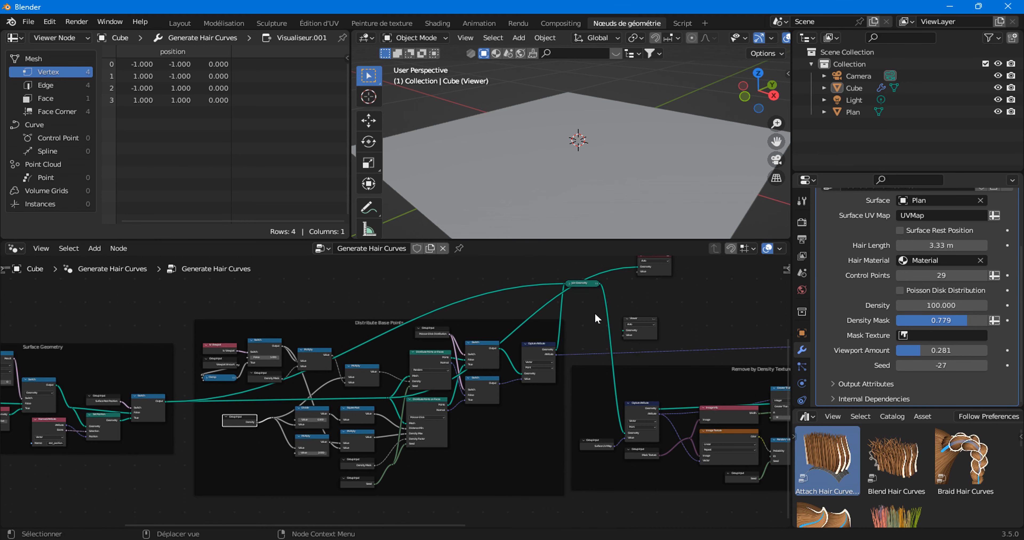
left_click(596, 286, "ctrl+shift")
left_click(597, 282, "ctrl+shift")
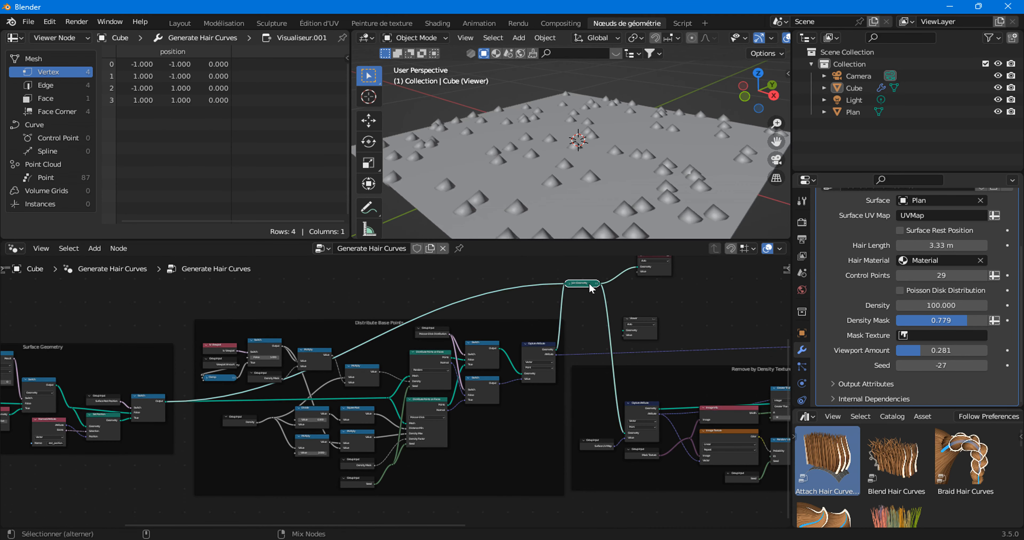
- Set the Density Mask to 0.807 and the Viewport Amount to 0.523
mouse_move(957, 324)
left_mouse_down()
mouse_move(886, 323)
mouse_move(976, 324)
mouse_move(959, 324)
left_mouse_up()
left_click_drag(919, 350, 946, 354)
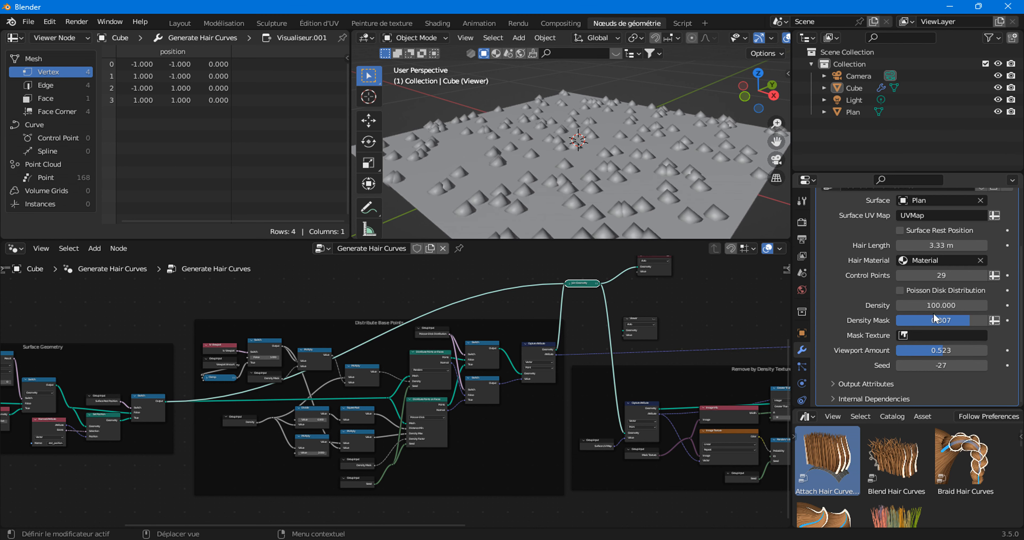
- Examine the Density, Is Viewport and Viewport Amount inputs in the Distribute Base Points frame against the scattered points
scroll(302, 382, "up", 3)
scroll(303, 389, "up", 4)
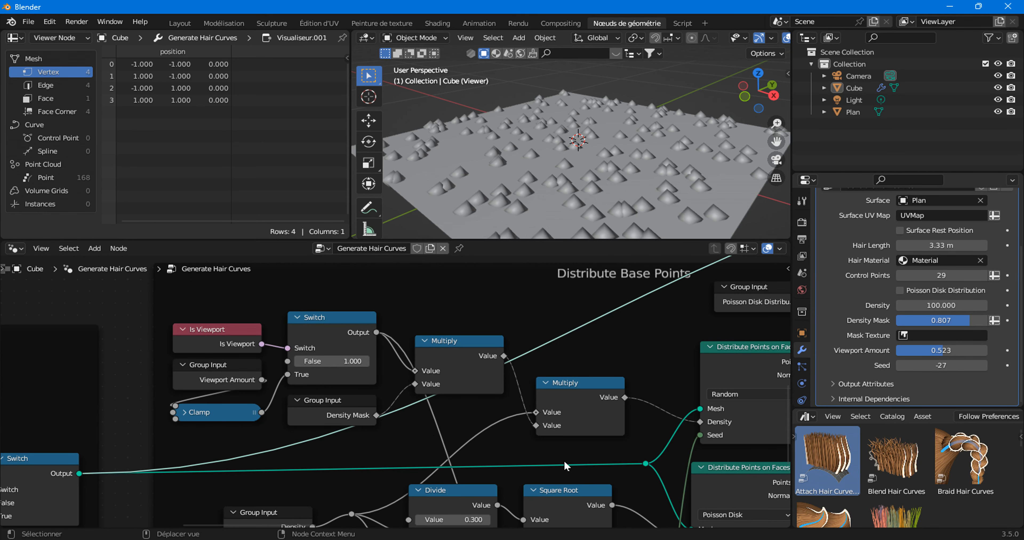
middle_click_drag(250, 493, 234, 472)
left_click(241, 497)
left_click_drag(240, 495, 234, 476)
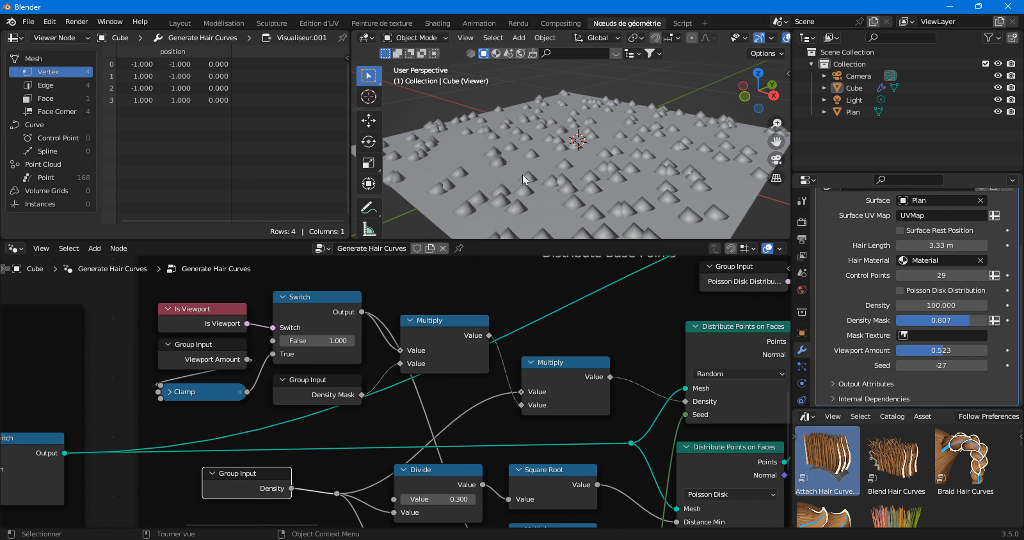
left_click_drag(205, 312, 218, 297)
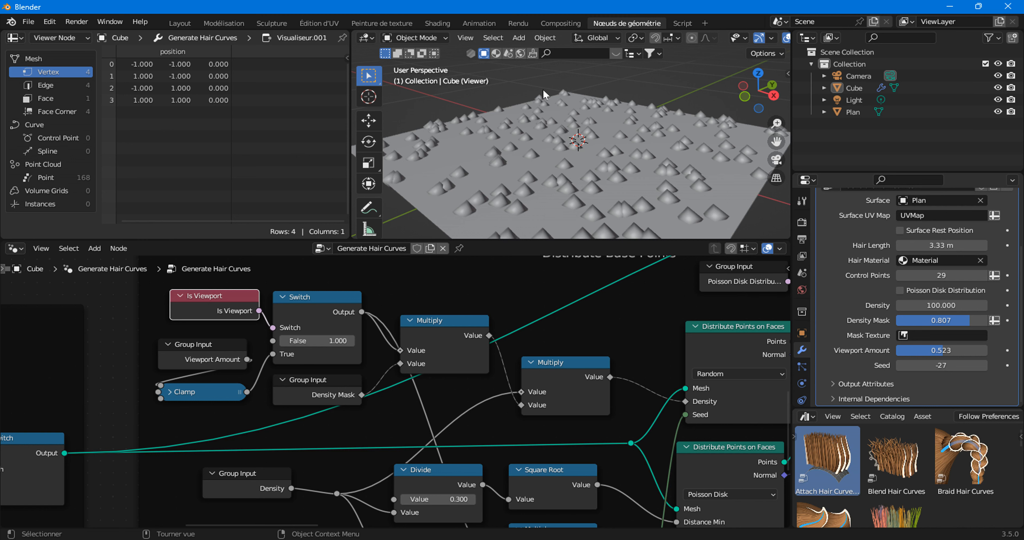
middle_click_drag(571, 112, 596, 177)
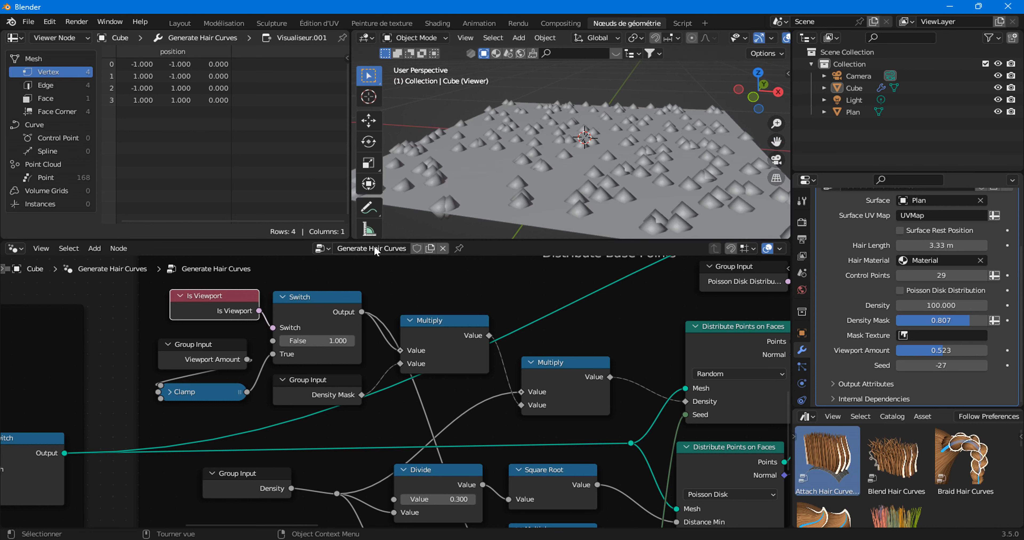
mouse_move(259, 312)
left_click_drag(217, 351, 220, 341)
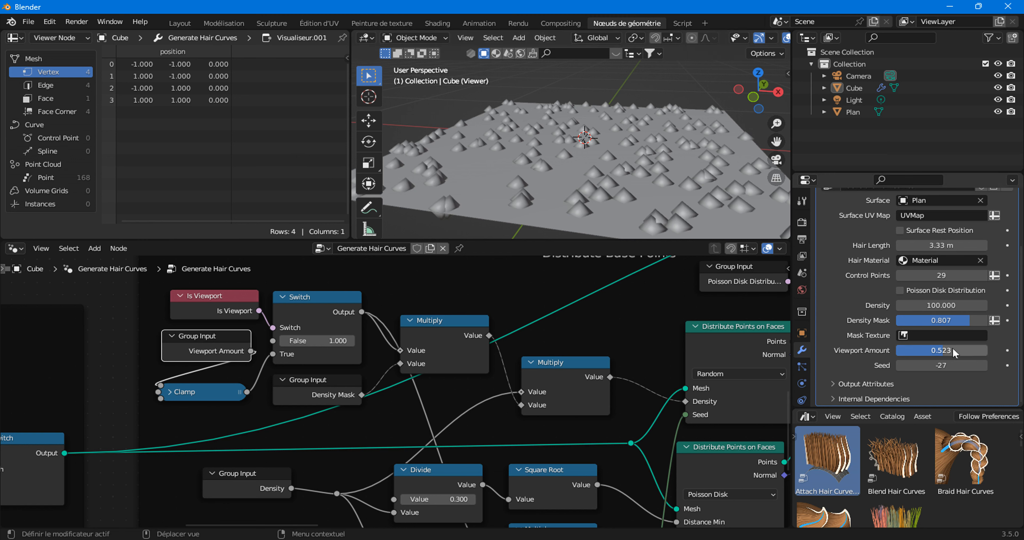
- Lower the Viewport Amount to 0.474 and expand the Clamp node to reveal its Min and Max limits
left_click_drag(952, 348, 940, 353)
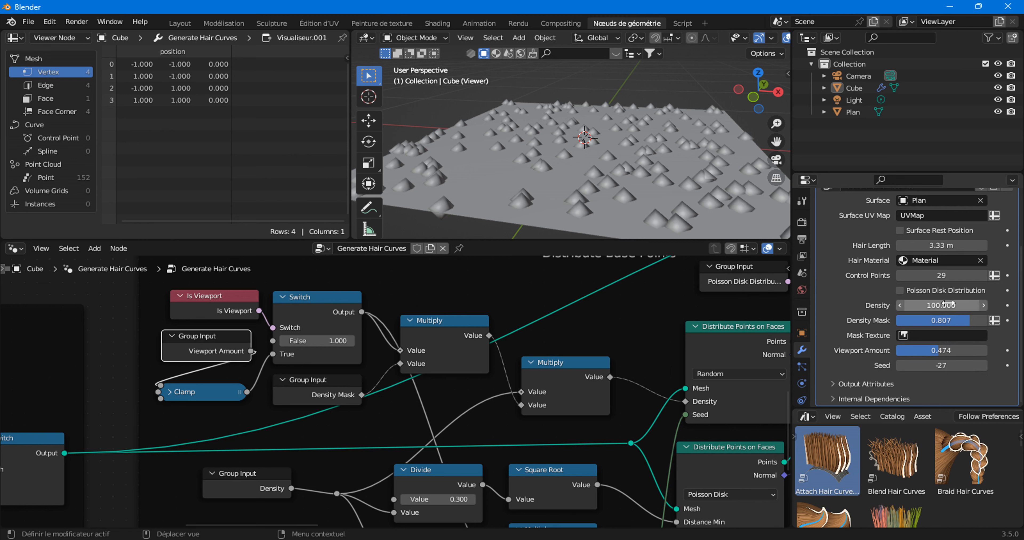
mouse_move(203, 353)
left_mouse_down()
mouse_move(190, 360)
mouse_move(185, 352)
left_mouse_up()
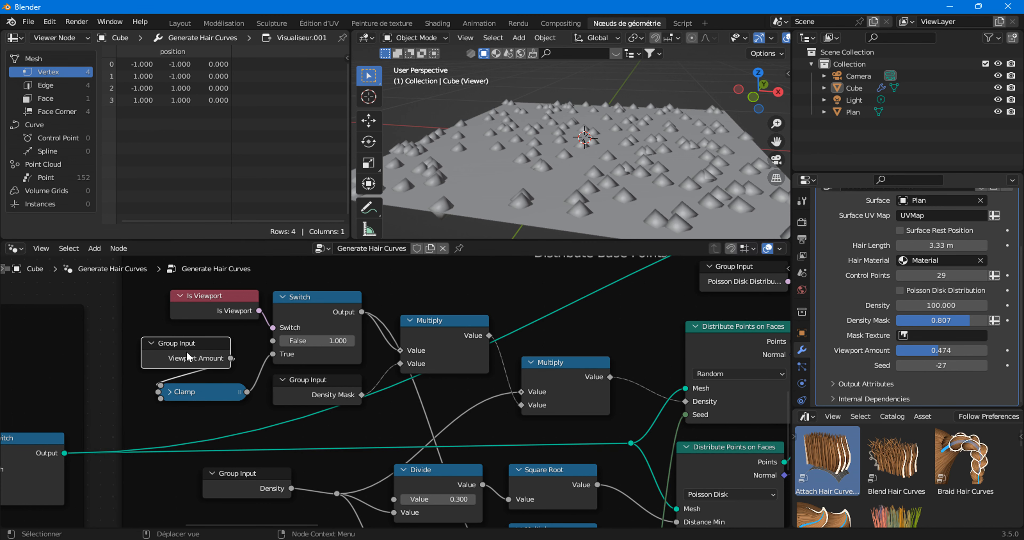
left_click(170, 392)
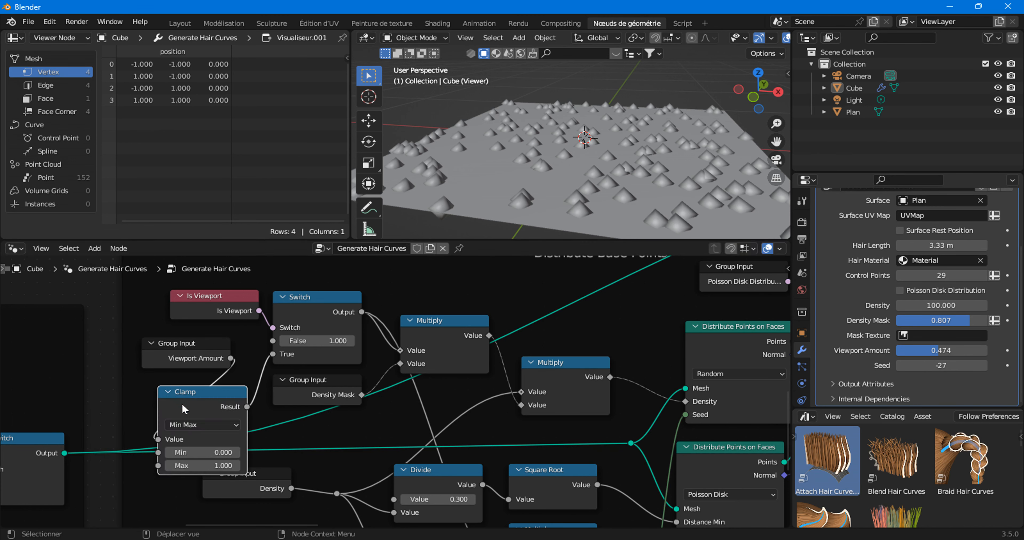
- Set the Viewport Amount to 5 to test the Clamp node's upper limit
double_click(936, 351)
type("5")
key("Return")
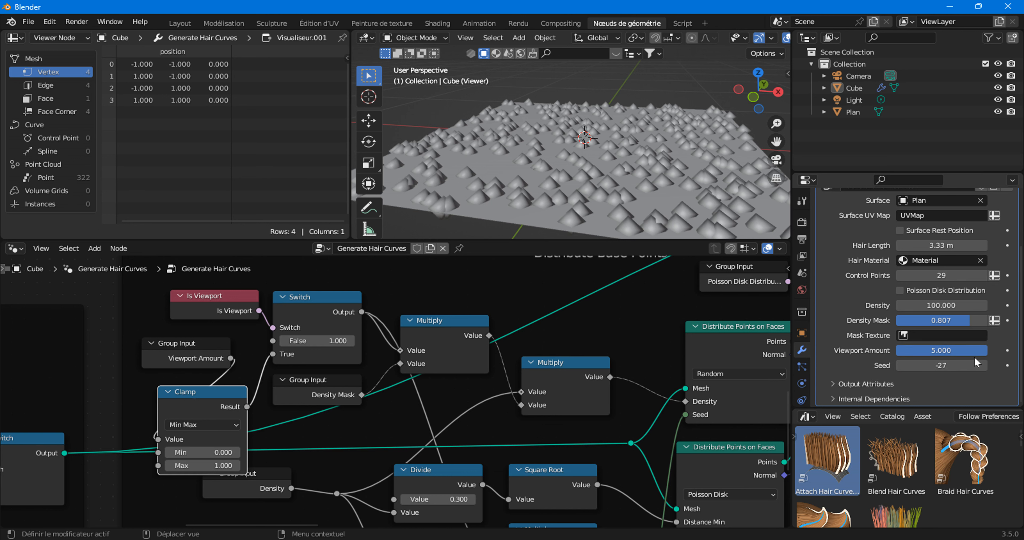
mouse_move(986, 350)
left_mouse_down()
mouse_move(951, 350)
mouse_move(987, 350)
left_mouse_up()
mouse_move(192, 365)
left_mouse_down()
mouse_move(181, 327)
mouse_move(184, 379)
mouse_move(177, 346)
mouse_move(198, 367)
mouse_move(190, 364)
left_mouse_up()
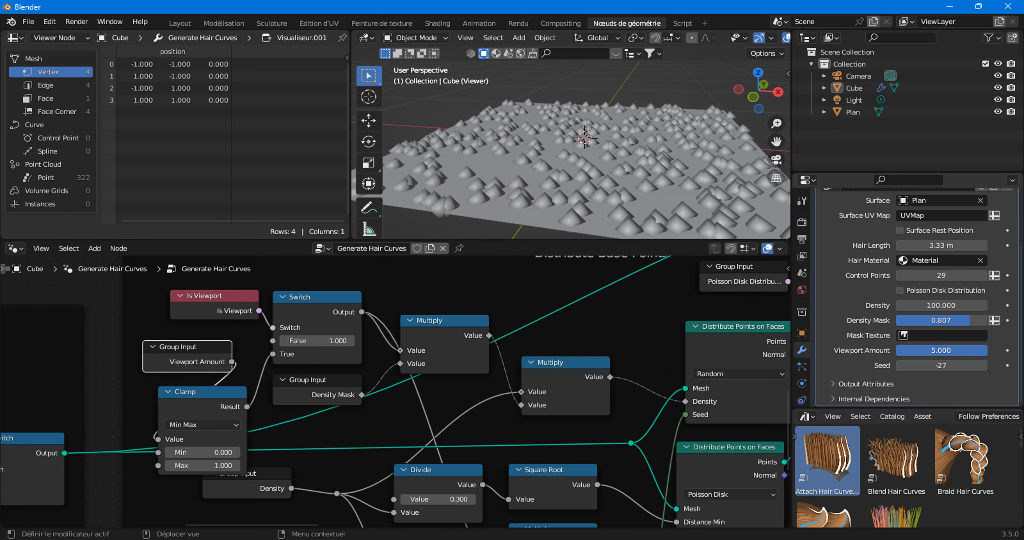
- Reduce the Viewport Amount to 3.138 and collapse the Clamp node
left_click_drag(981, 350, 953, 350)
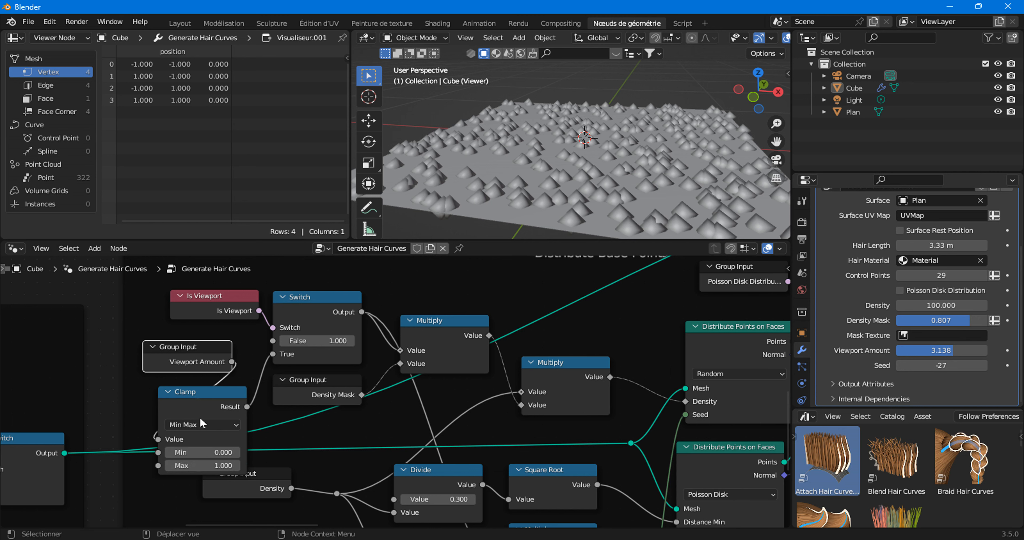
left_click_drag(190, 395, 188, 395)
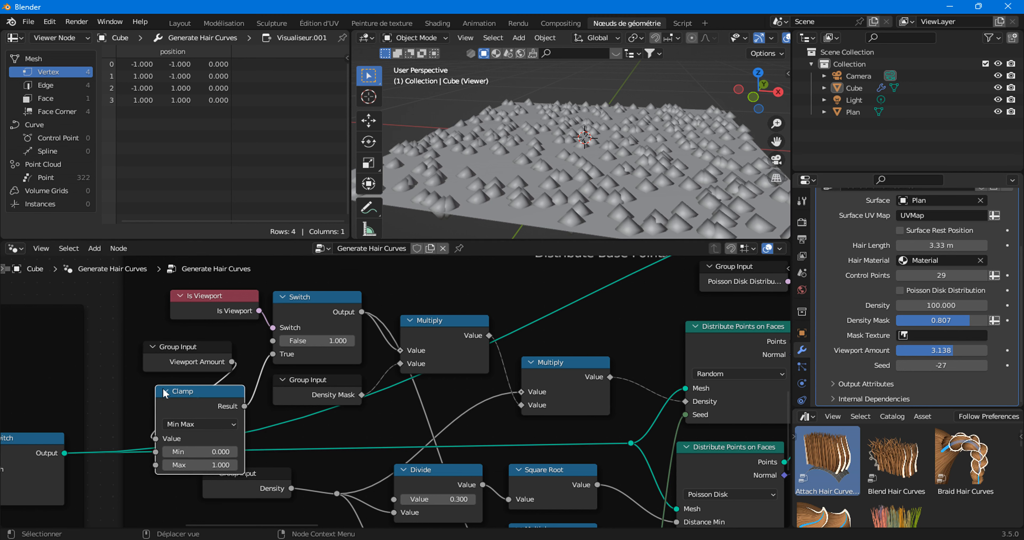
left_click(165, 392)
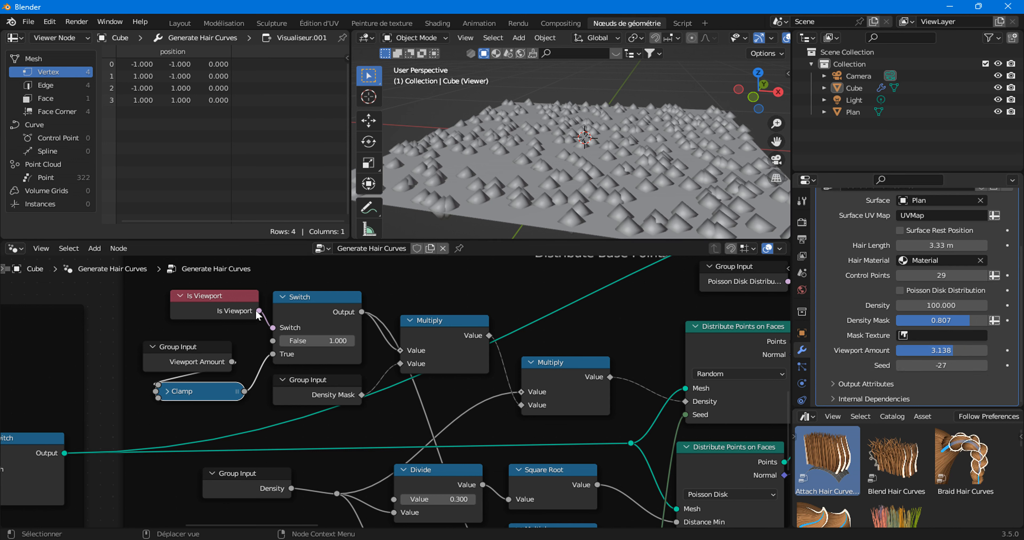
- Test the Viewport Amount at 0.655 and set it to 1
mouse_move(258, 314)
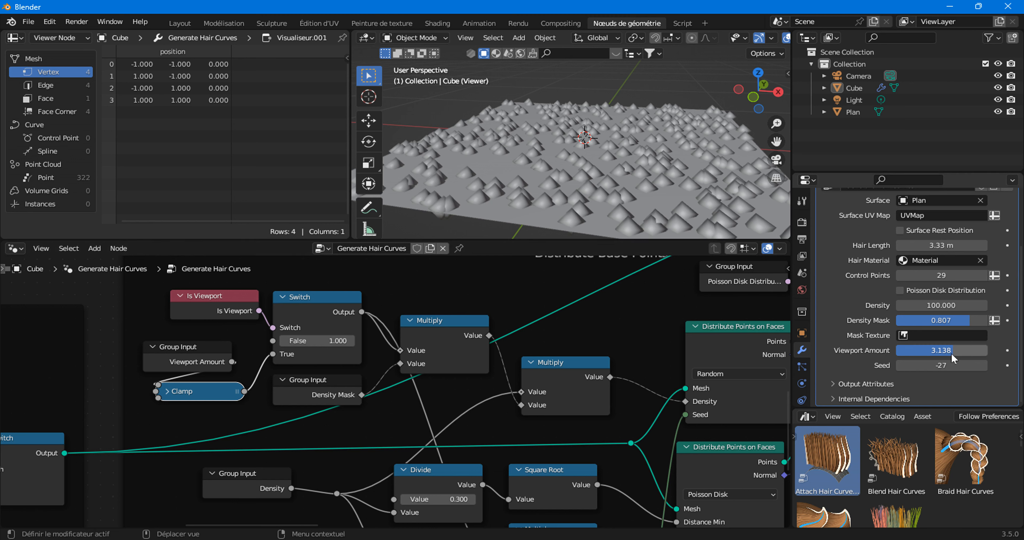
left_click_drag(954, 350, 851, 350)
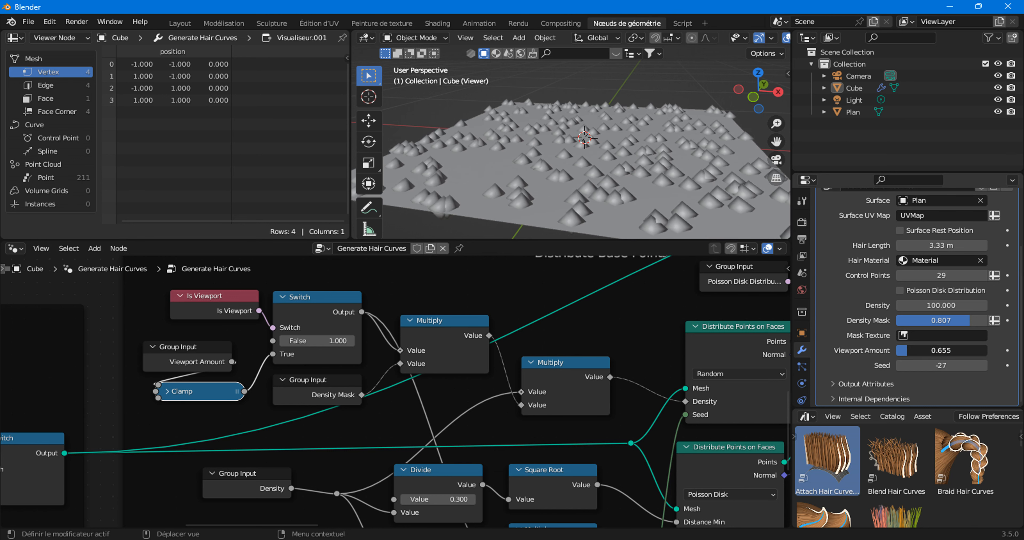
left_click(914, 349)
type("1")
key("Return")
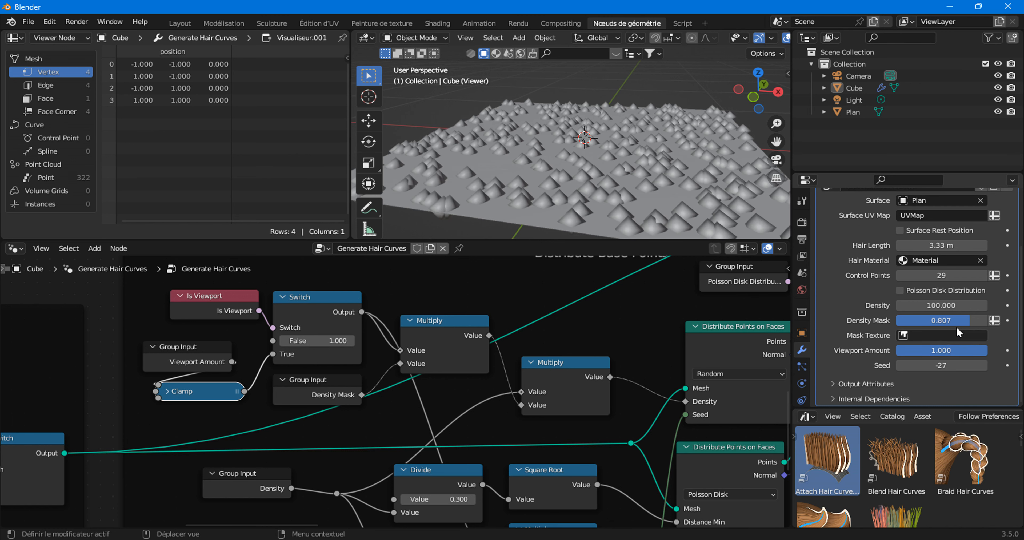
- Test the Density Mask at 0.372, 1.000 and 0.000, and leave it at 0.324
left_click_drag(967, 323, 929, 323)
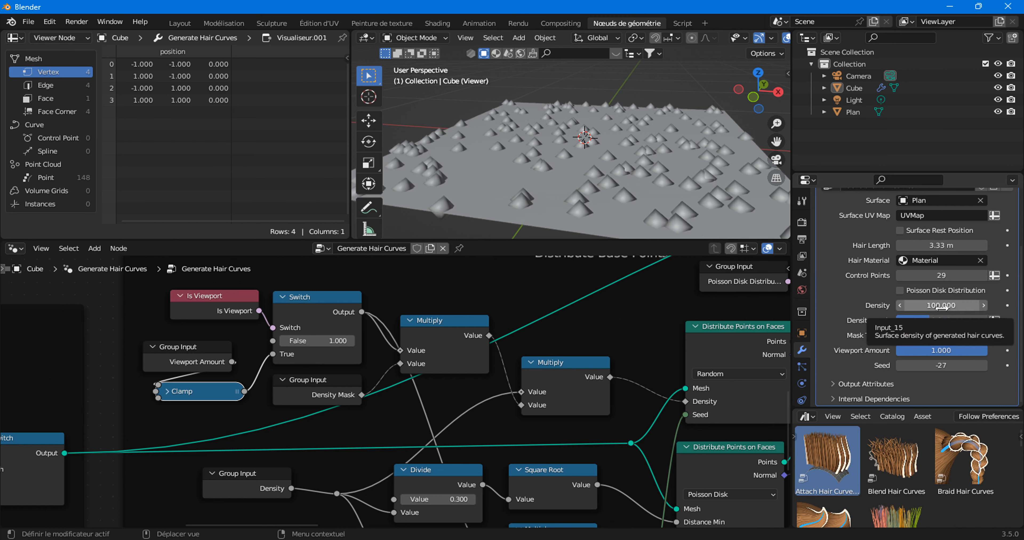
left_click_drag(328, 390, 322, 391)
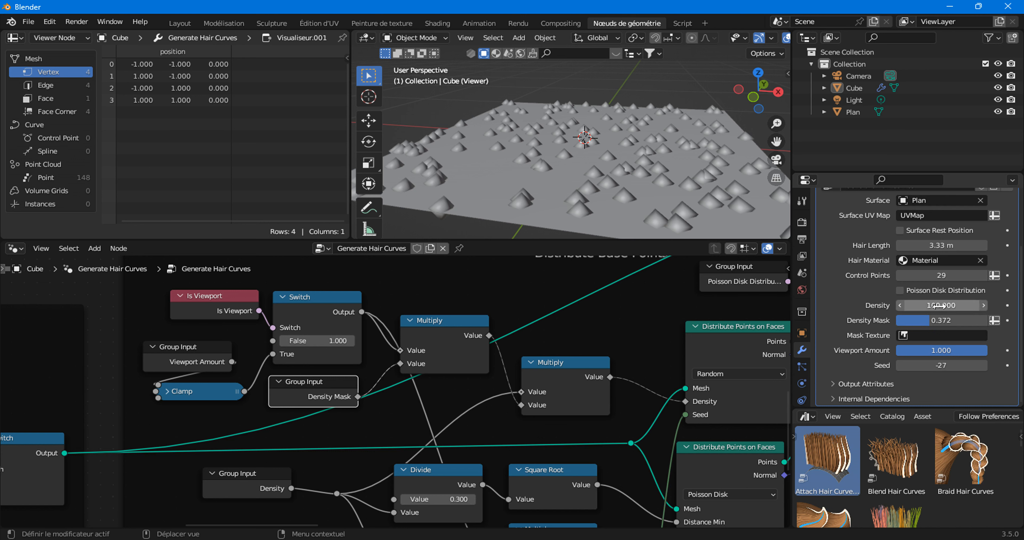
left_click_drag(935, 320, 987, 320)
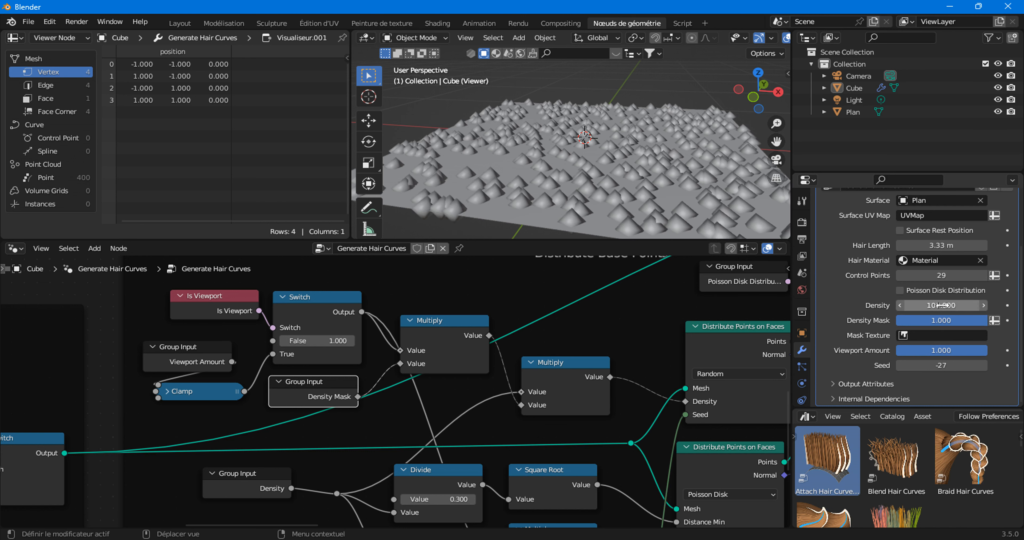
left_click_drag(963, 323, 898, 323)
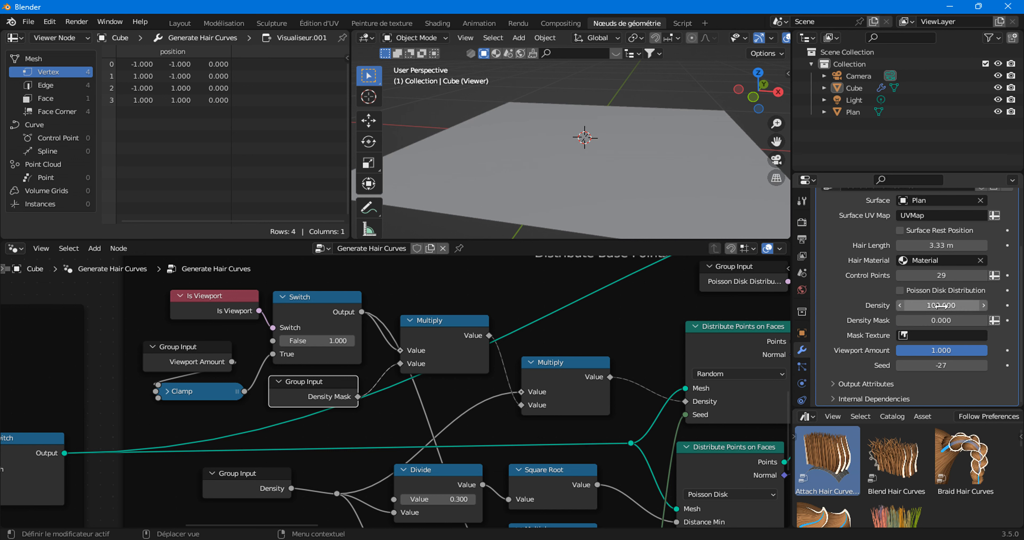
left_click_drag(928, 322, 957, 322)
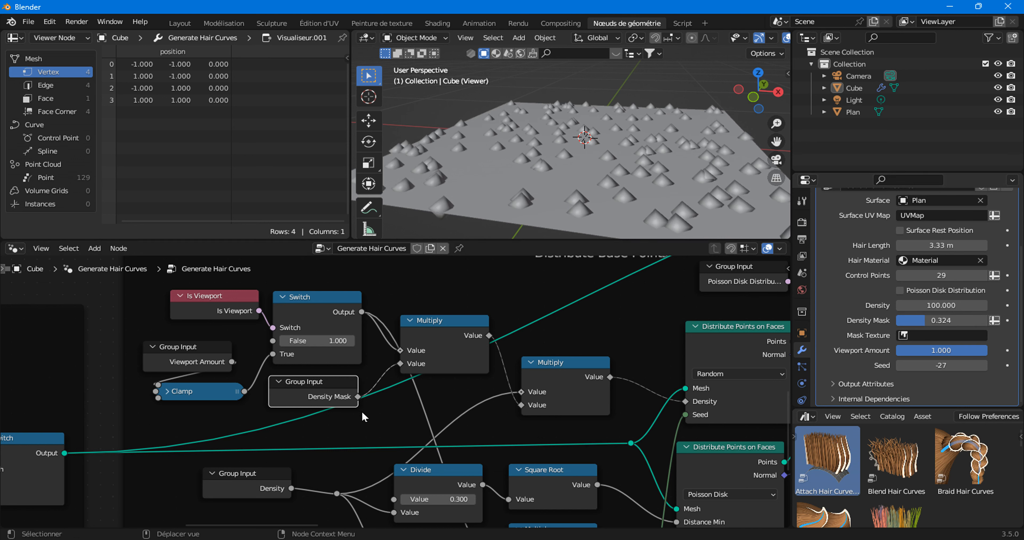
- Move the Viewport Amount Group Input and the Clamp node together slightly lower in the Distribute Base Points frame
left_click_drag(191, 414, 161, 401)
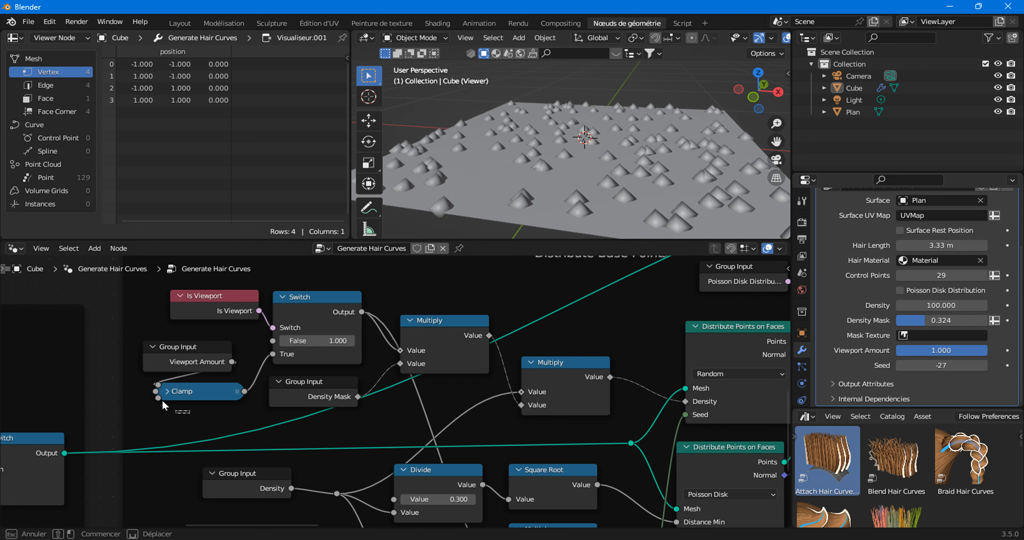
left_click_drag(158, 357, 156, 356)
key("g")
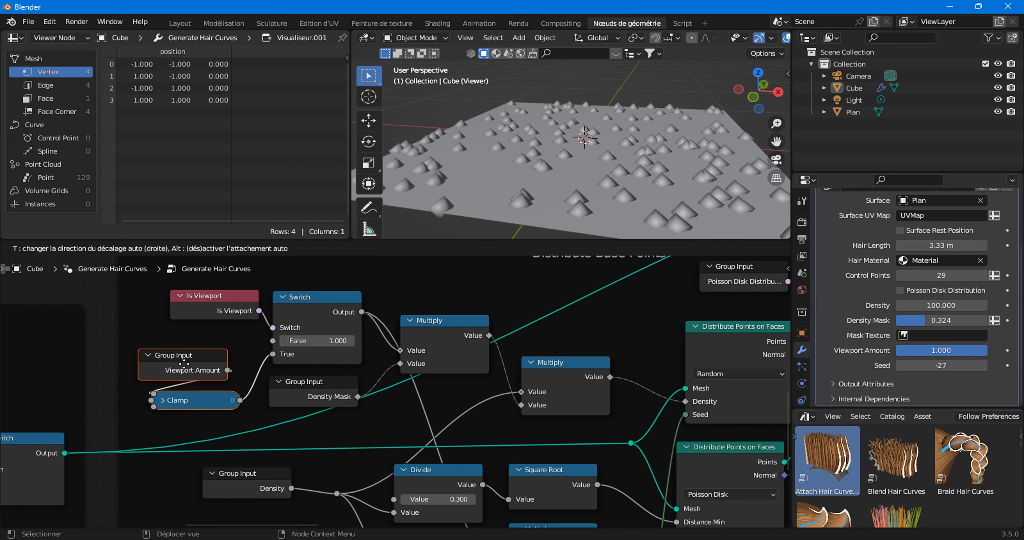
left_click(156, 365)
- Reposition the Is Viewport, Switch and two Multiply nodes that feed the Random distribution's Density input
left_click_drag(215, 300, 208, 296)
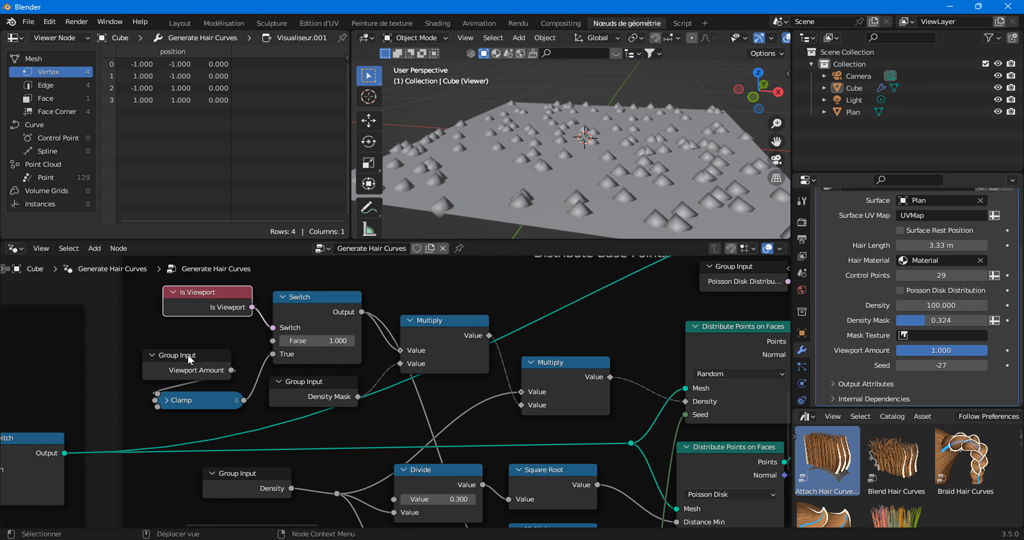
left_click_drag(322, 314, 301, 308)
mouse_move(447, 343)
left_mouse_down()
mouse_move(450, 323)
mouse_move(449, 358)
left_mouse_up()
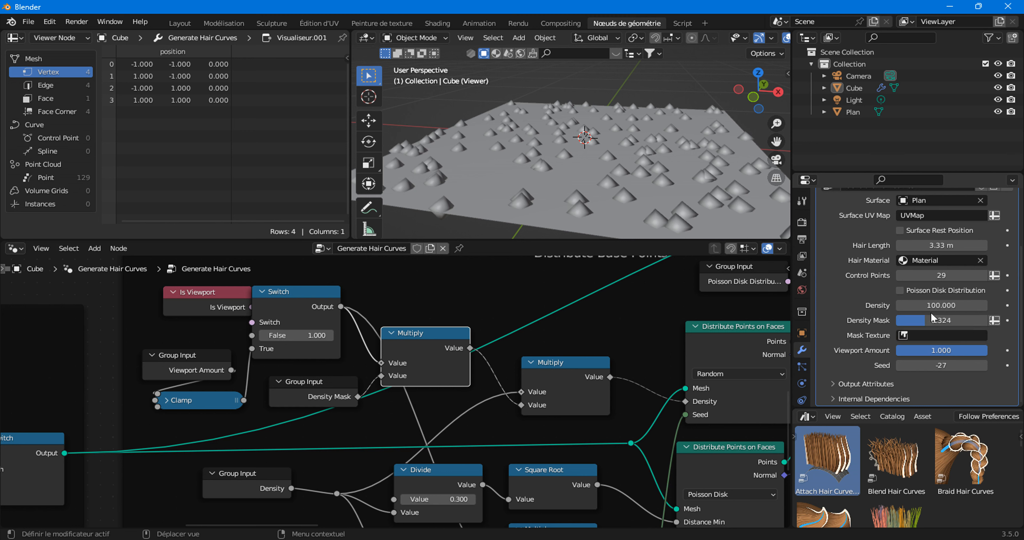
left_click_drag(574, 390, 560, 380)
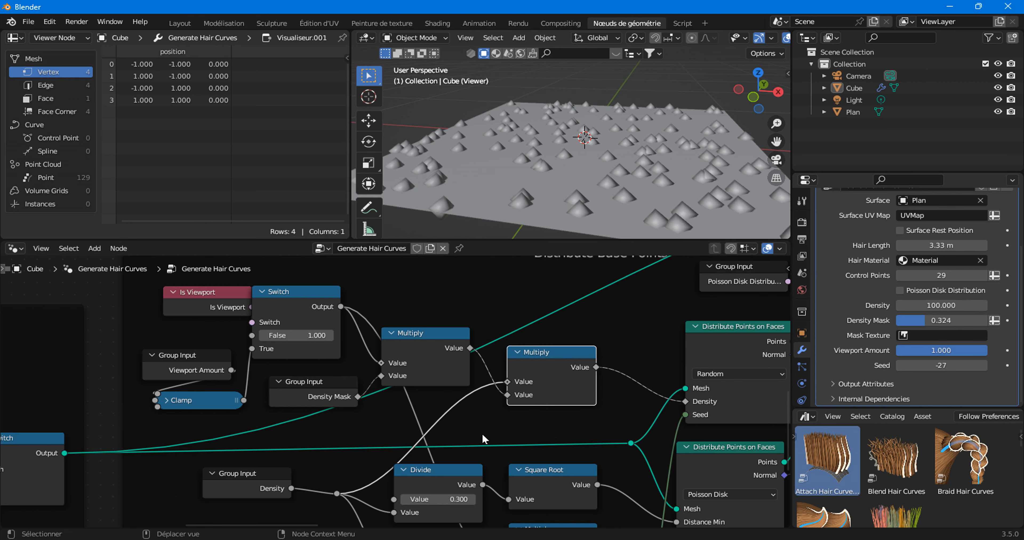
scroll(425, 426, "down", 5)
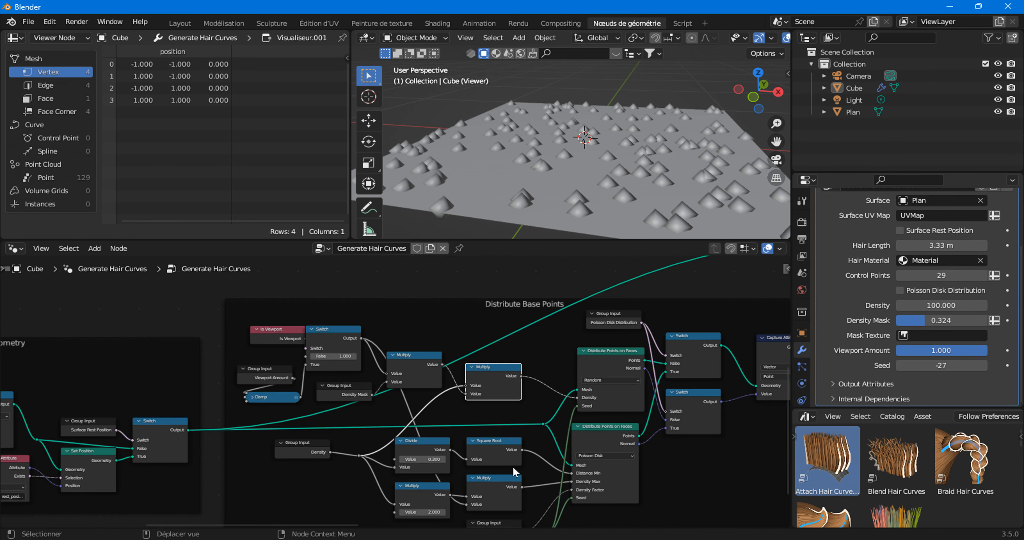
- Nudge the Poisson Disk Distribute Points on Faces node slightly within the Distribute Base Points frame
middle_click_drag(525, 464, 359, 409)
scroll(406, 419, "up", 7)
middle_click_drag(423, 464, 430, 429)
left_click_drag(450, 334, 455, 336)
middle_click_drag(325, 402, 481, 368)
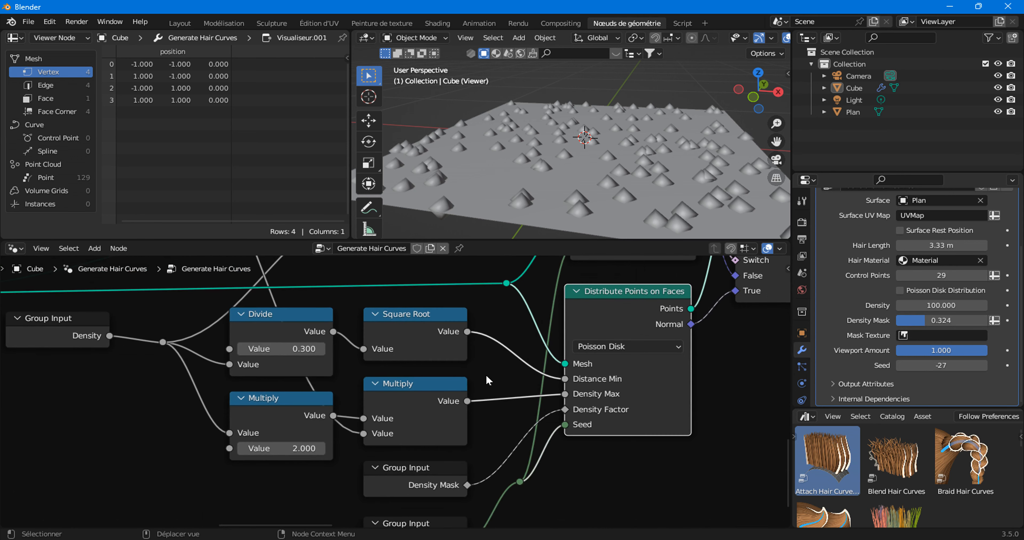
- Set the value of the Divide node that feeds the Square Root to 4.400
scroll(485, 379, "down", 3)
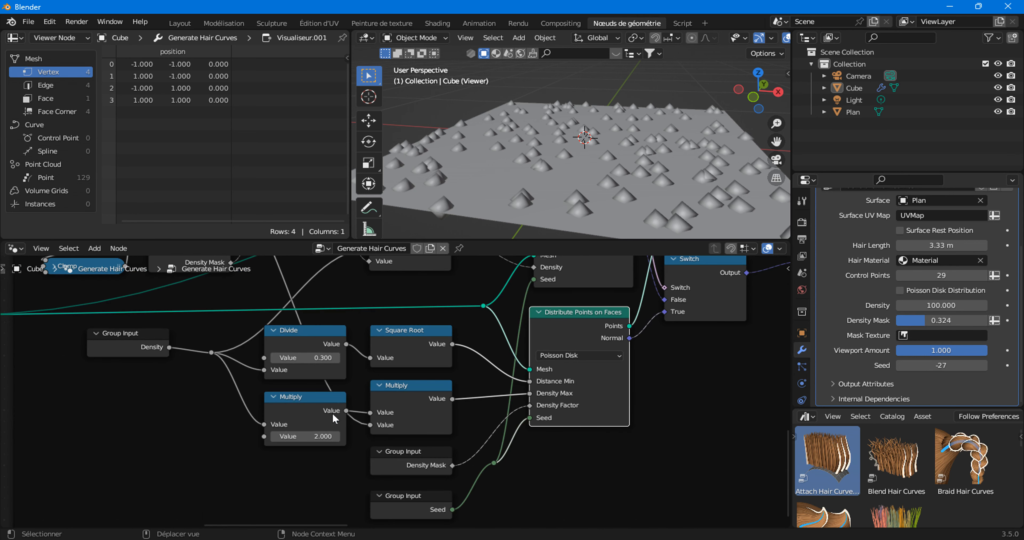
left_click_drag(297, 358, 330, 358)
scroll(571, 413, "up", 1)
scroll(612, 416, "up", 1)
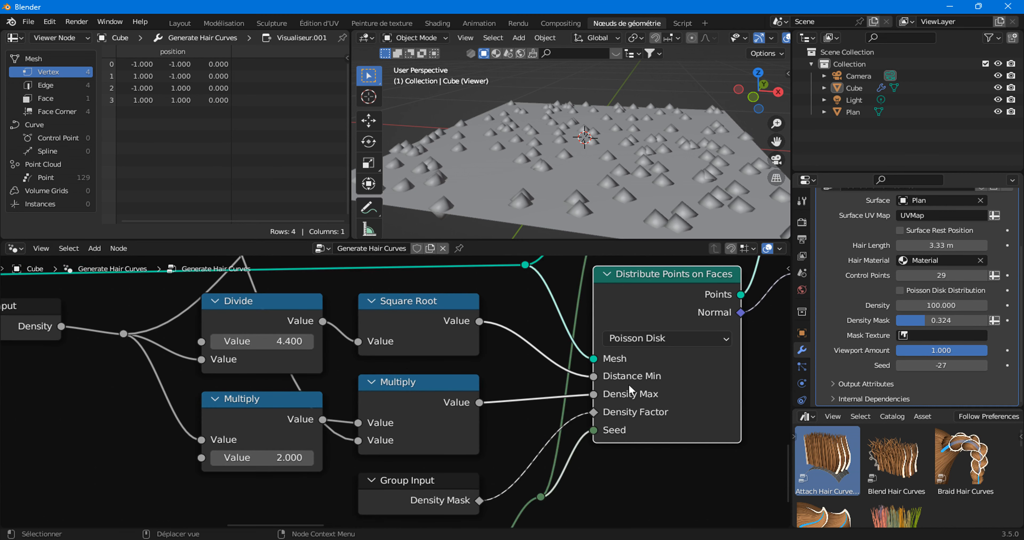
mouse_move(625, 396)
mouse_move(638, 381)
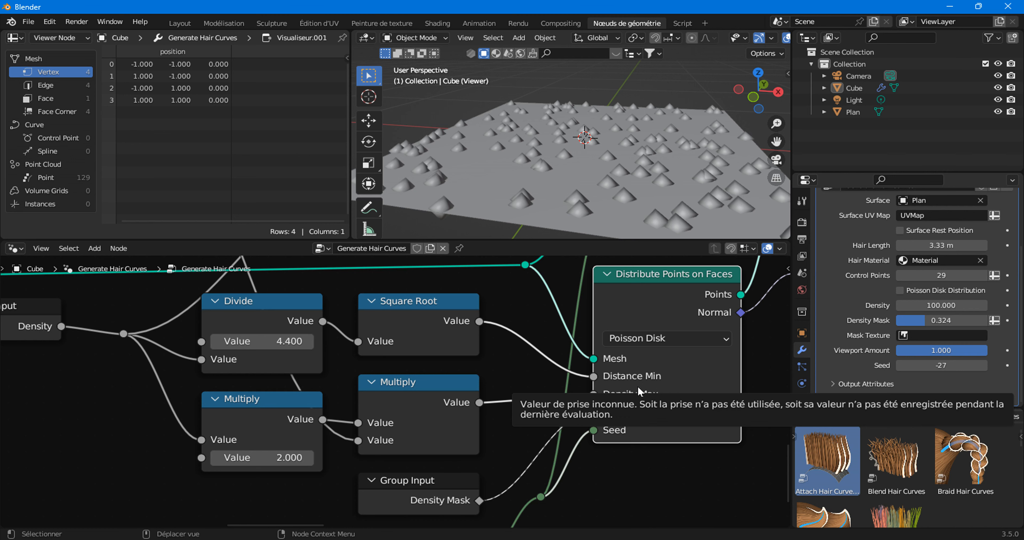
- Set the Generate Hair Curves modifier's Seed to 54
scroll(676, 421, "down", 2)
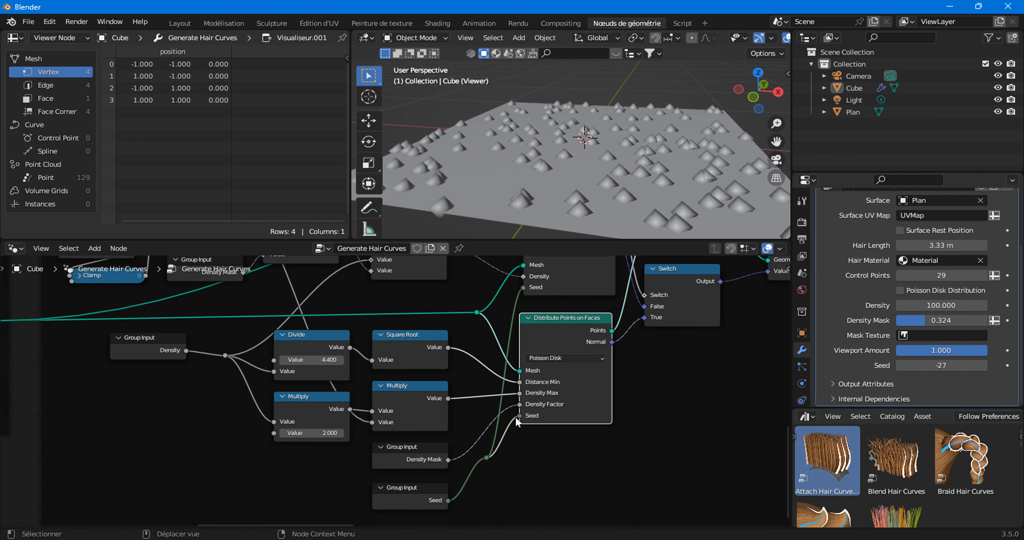
left_click_drag(910, 365, 1010, 366)
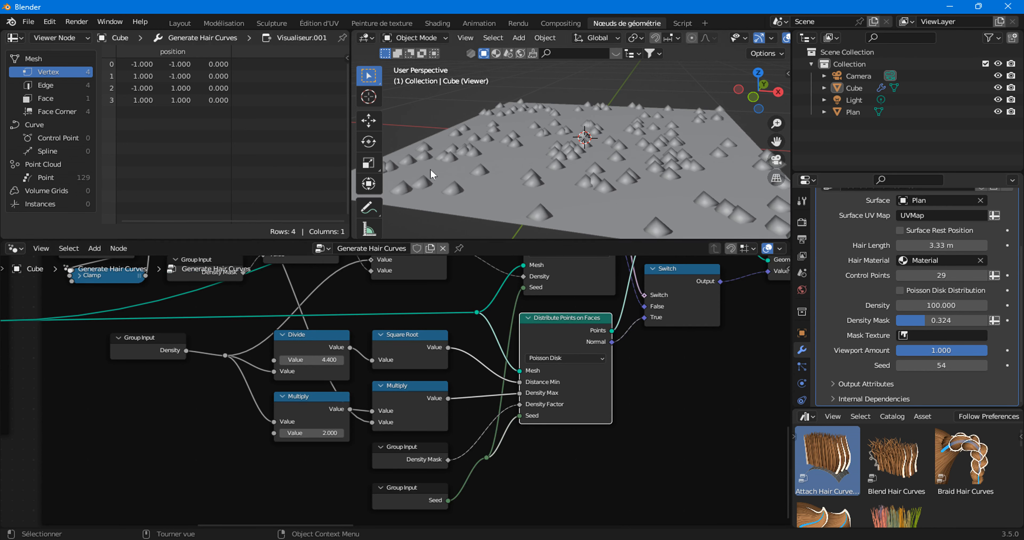
scroll(499, 374, "down", 4)
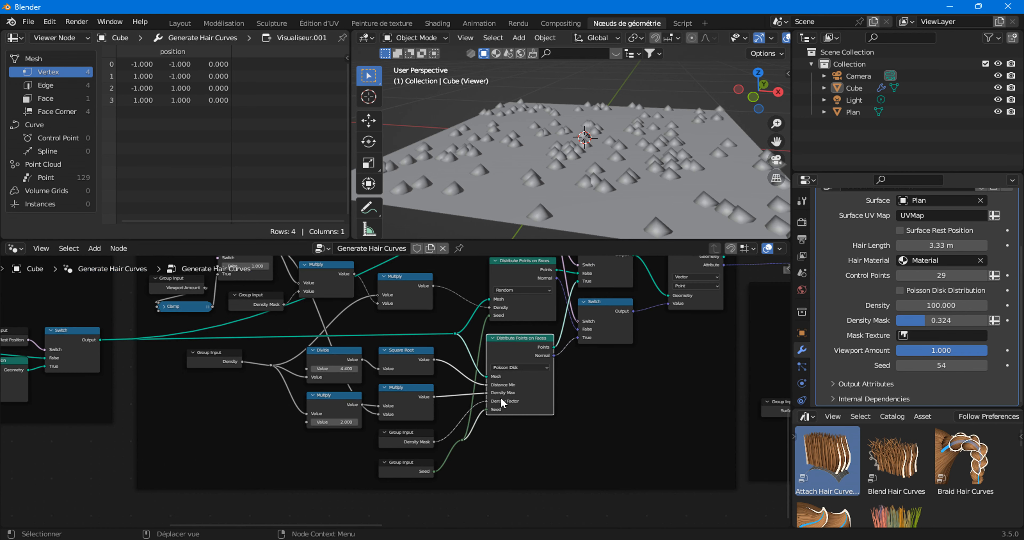
scroll(498, 401, "up", 4)
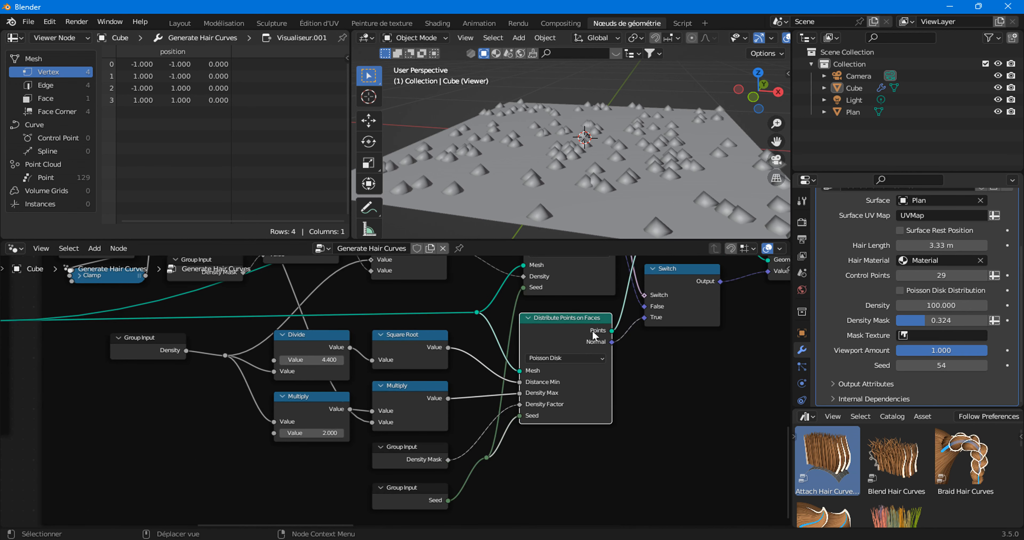
- Nudge the Switch node that chooses between the Random and Poisson Disk normals
middle_click_drag(582, 338, 376, 448)
scroll(496, 414, "up", 2)
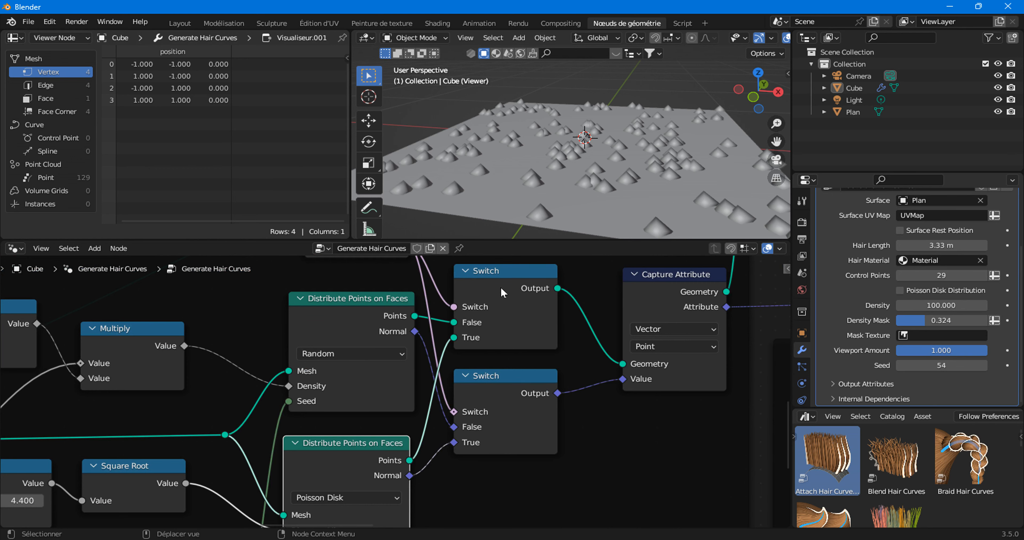
scroll(518, 335, "down", 3)
scroll(516, 411, "up", 3)
mouse_move(495, 397)
left_mouse_down()
mouse_move(503, 406)
mouse_move(499, 395)
left_mouse_up()
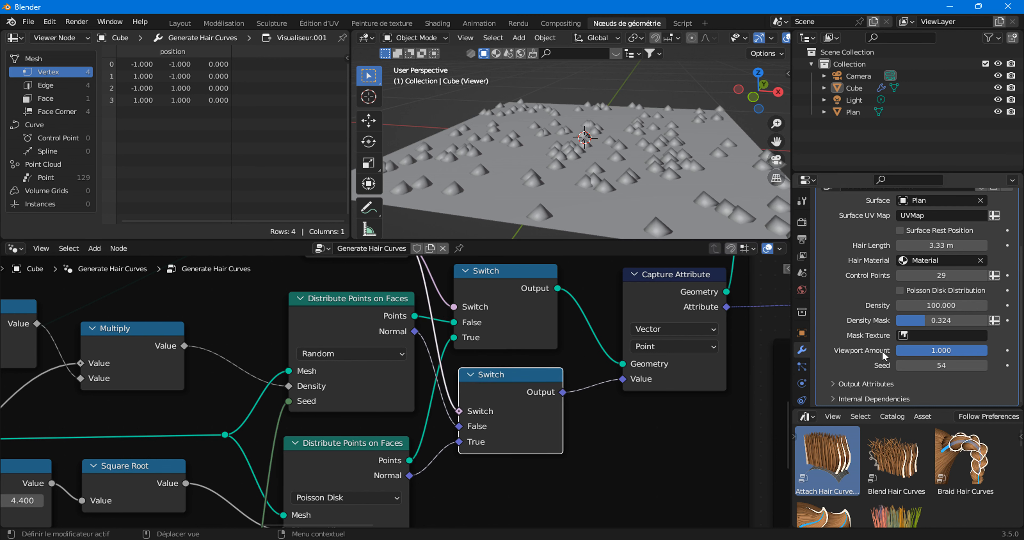
- Test Poisson Disk Distribution on and off, shifting the Poisson Disk Distribute Points on Faces node slightly while it is enabled
left_click(899, 291)
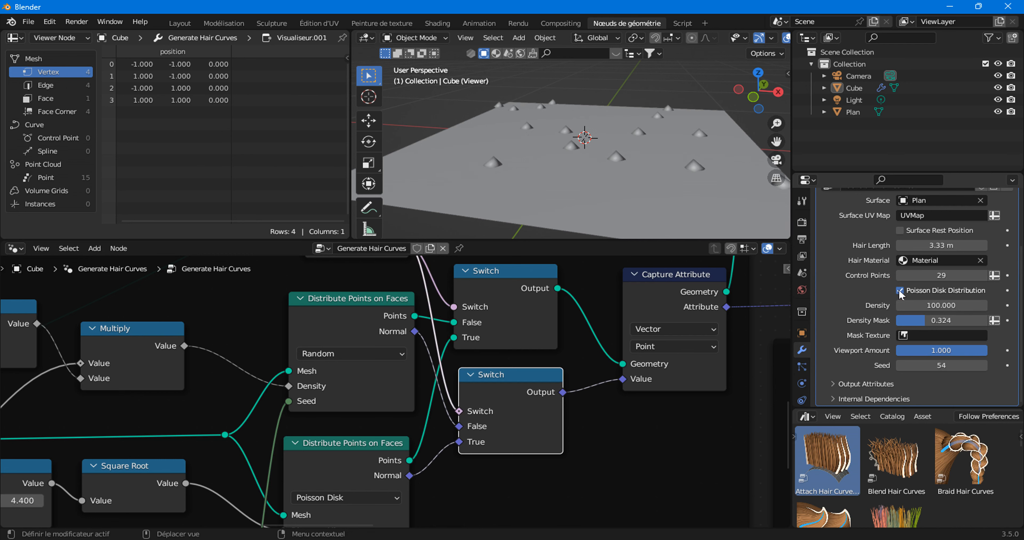
middle_click_drag(464, 476, 476, 411)
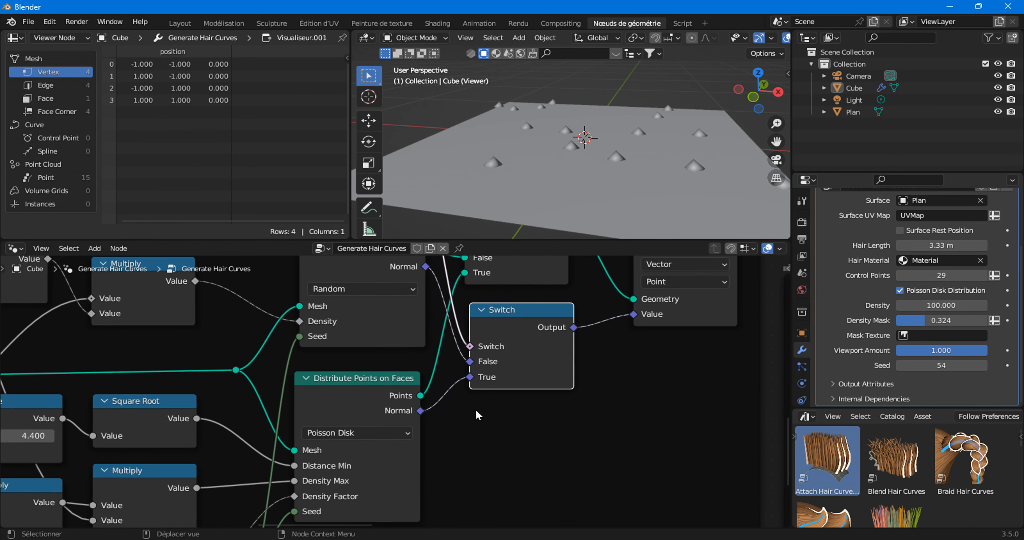
left_click_drag(357, 398, 347, 382)
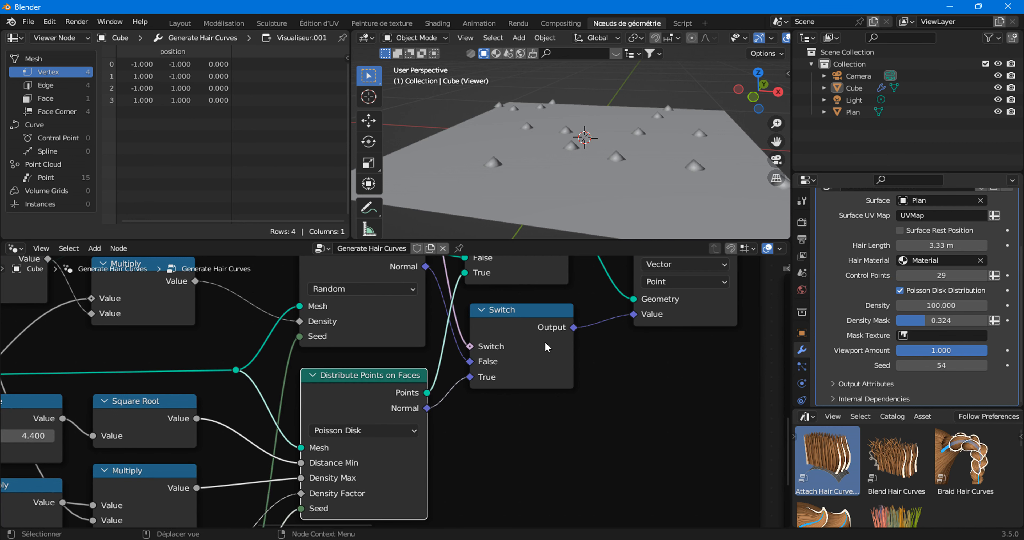
left_click(900, 290)
- Nudge the Random Distribute Points on Faces node and the Capture Attribute node that stores the chosen normals
middle_click_drag(377, 270, 391, 355)
mouse_move(384, 330)
left_mouse_down()
mouse_move(381, 304)
mouse_move(325, 334)
mouse_move(323, 325)
mouse_move(388, 327)
mouse_move(379, 328)
left_mouse_up()
scroll(465, 442, "down", 3)
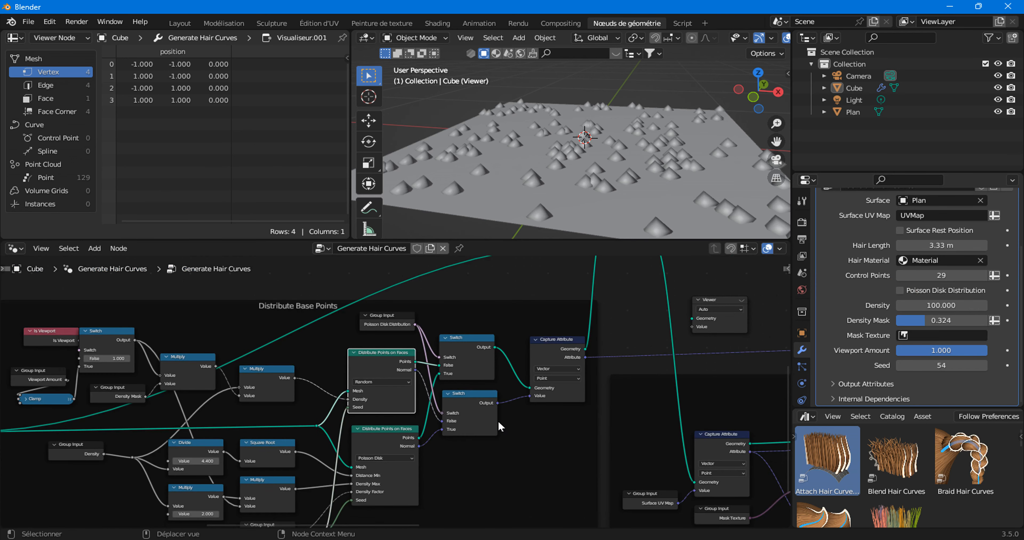
middle_click_drag(419, 424, 185, 453)
scroll(301, 435, "up", 7)
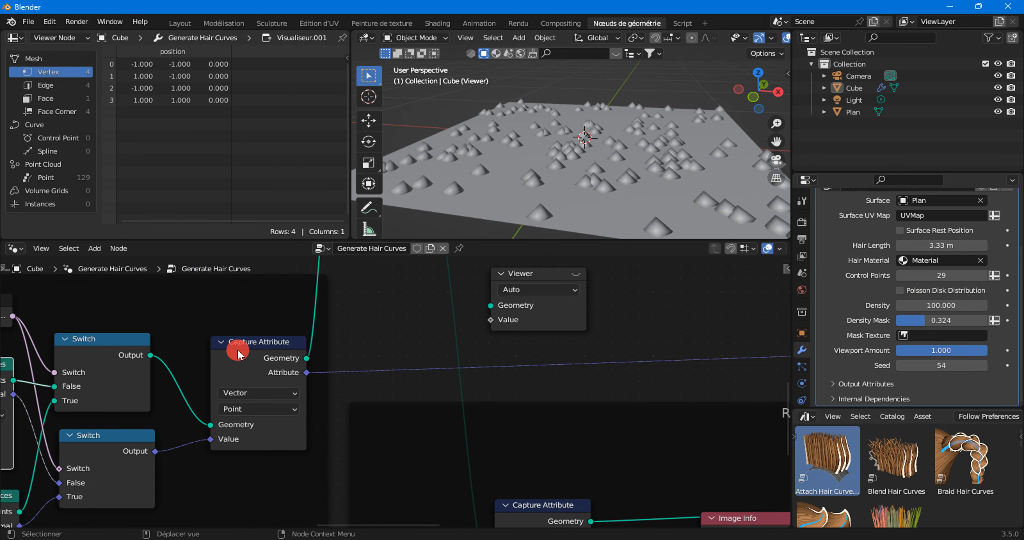
mouse_move(237, 351)
left_mouse_down()
mouse_move(228, 347)
mouse_move(240, 336)
mouse_move(235, 343)
left_mouse_up()
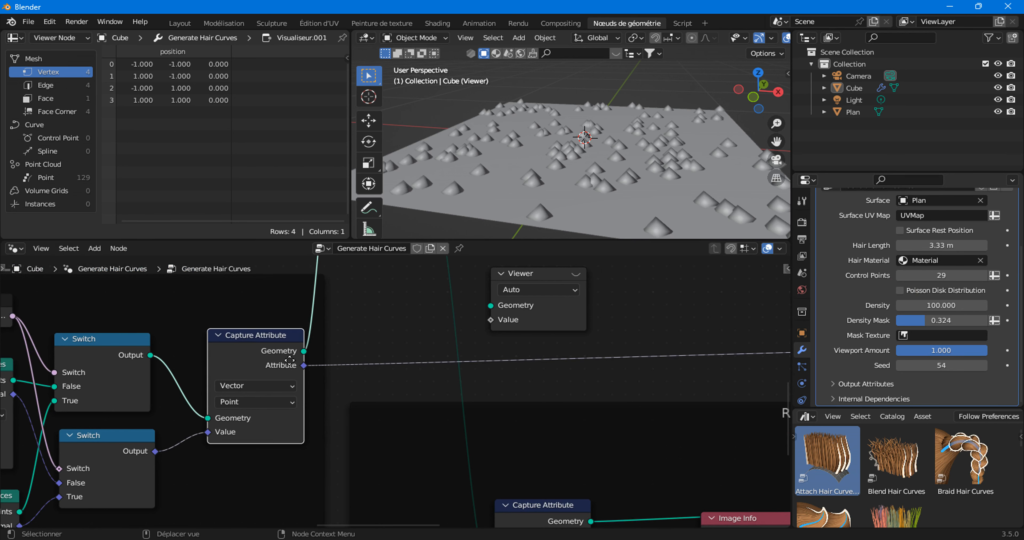
- Move the Capture Attribute node fed by Surface UV Map slightly up in the Remove by Density Texture frame
scroll(347, 414, "down", 6)
middle_click_drag(516, 474, 377, 416)
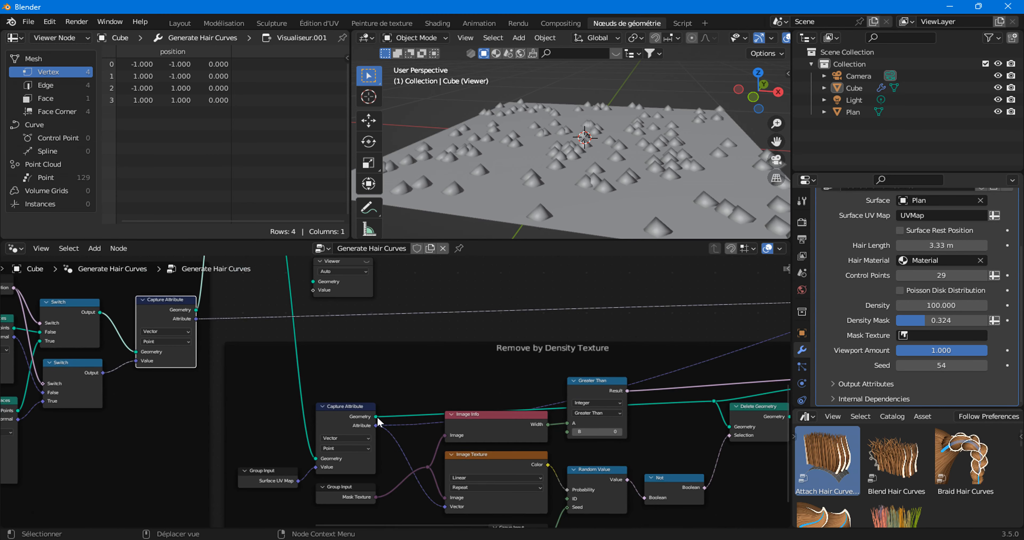
scroll(376, 416, "down", 2)
scroll(374, 415, "up", 10)
middle_click_drag(345, 452, 379, 345)
left_click_drag(326, 329, 352, 302)
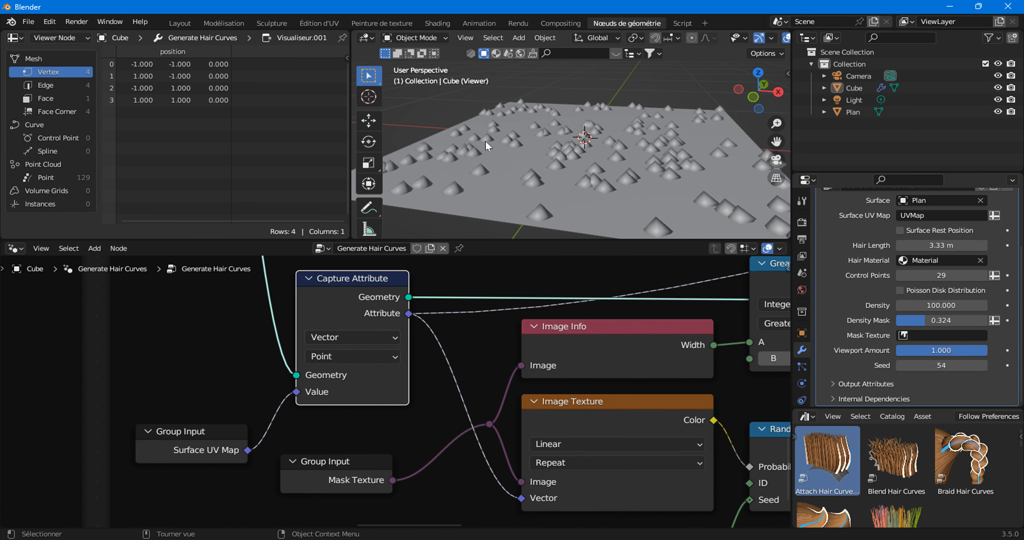
- Set the modifier's Mask Texture to the Render Result image
scroll(378, 336, "down", 6)
middle_click_drag(506, 373, 237, 369)
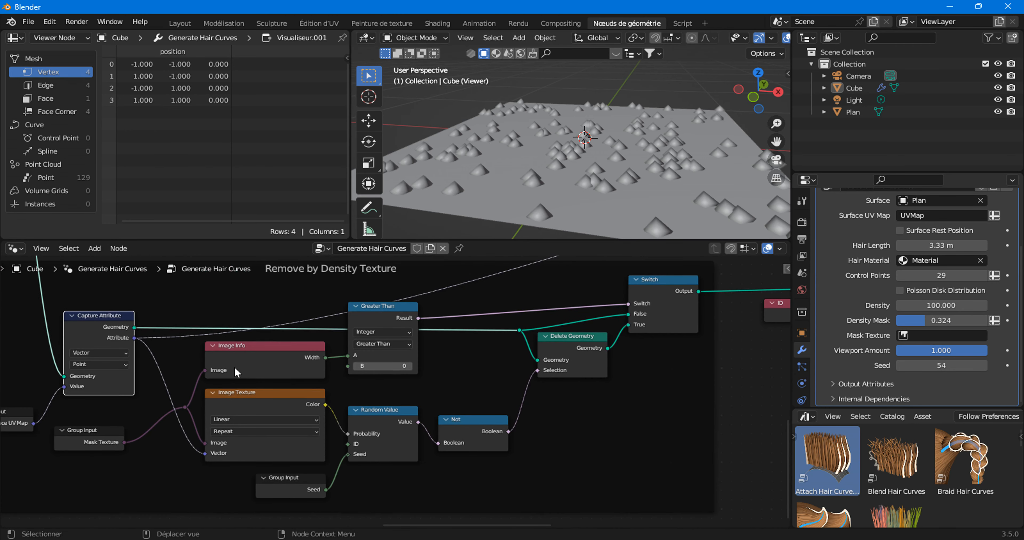
scroll(286, 358, "down", 2)
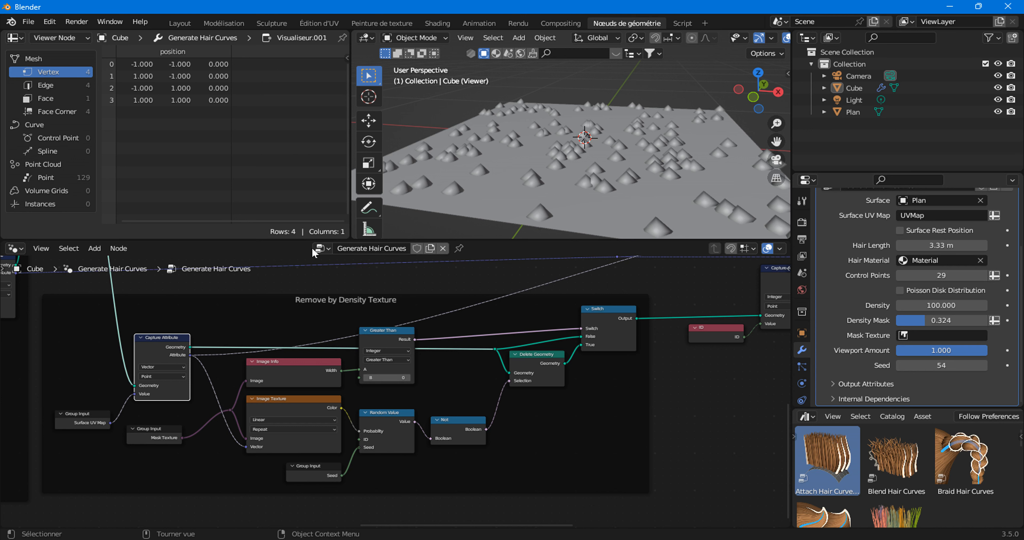
scroll(395, 399, "up", 2)
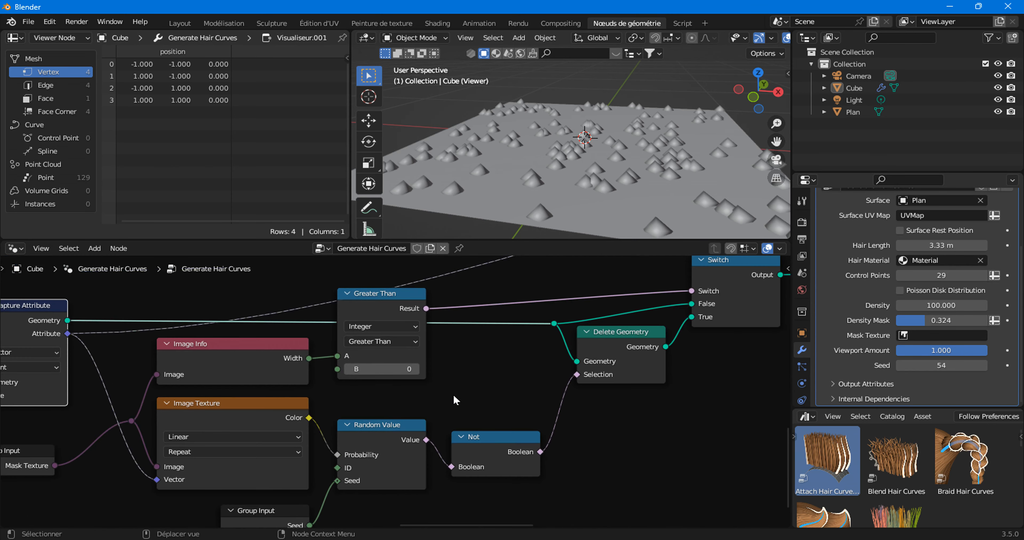
scroll(358, 396, "down", 2)
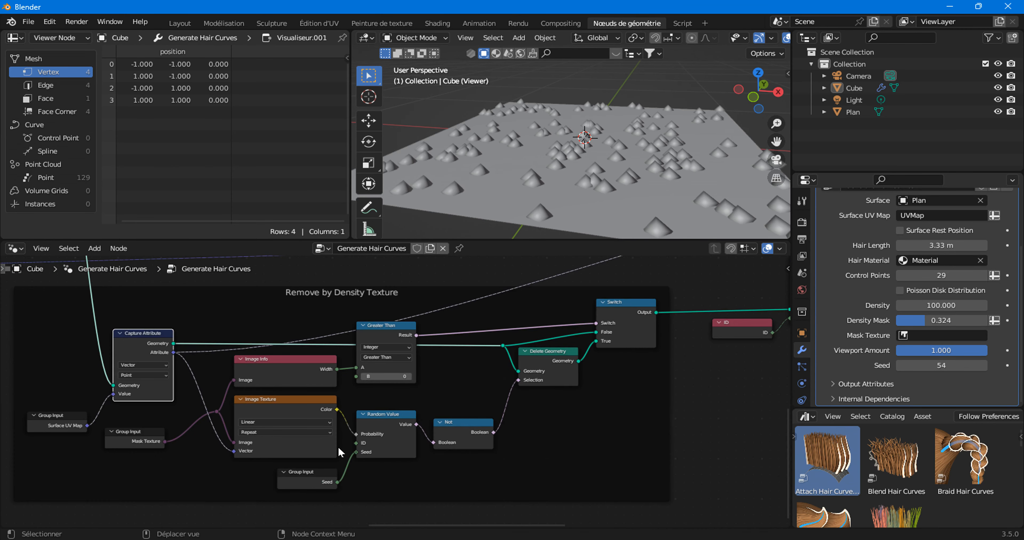
left_click(914, 343)
left_click(926, 353)
- Reposition the Mask Texture Group Input and the Image Texture node slightly in the Remove by Density Texture frame
left_click_drag(152, 437, 171, 430)
scroll(182, 432, "up", 2)
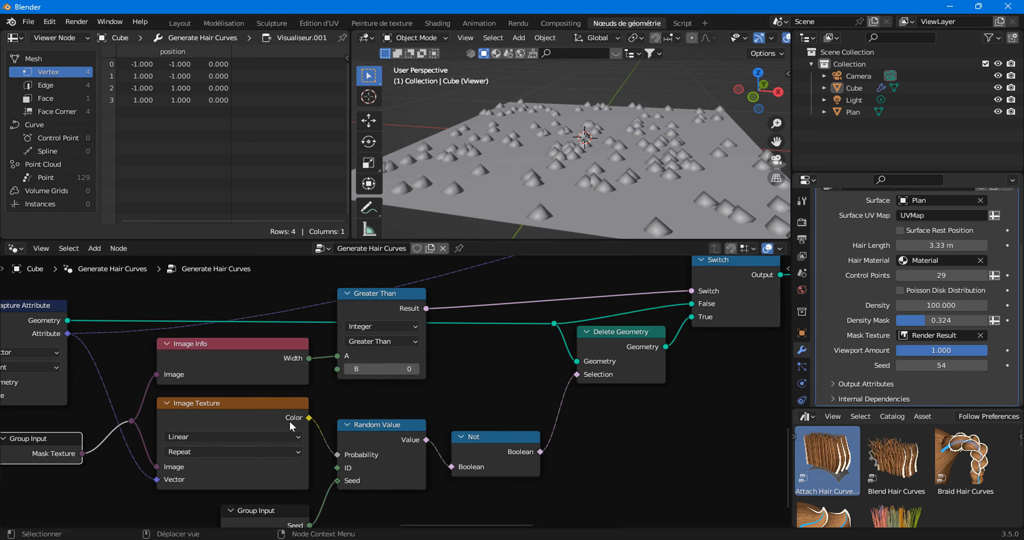
mouse_move(286, 425)
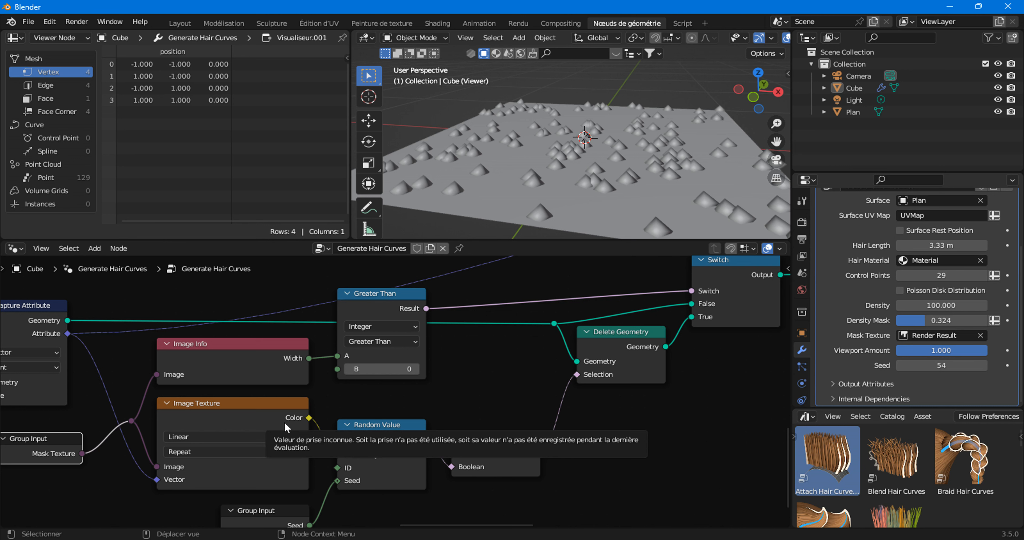
middle_click_drag(199, 478, 201, 479)
left_click_drag(226, 414, 235, 407)
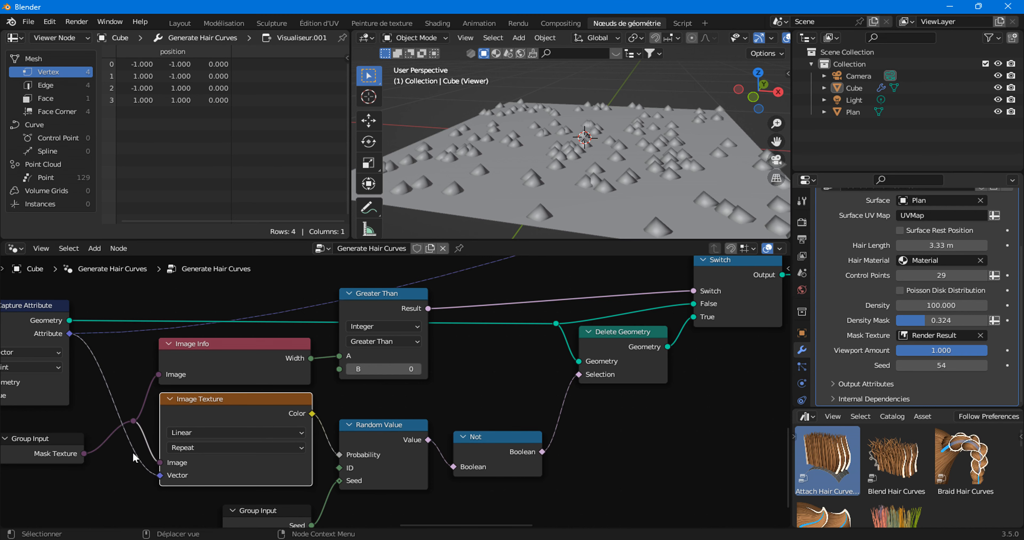
left_click_drag(210, 425, 209, 432)
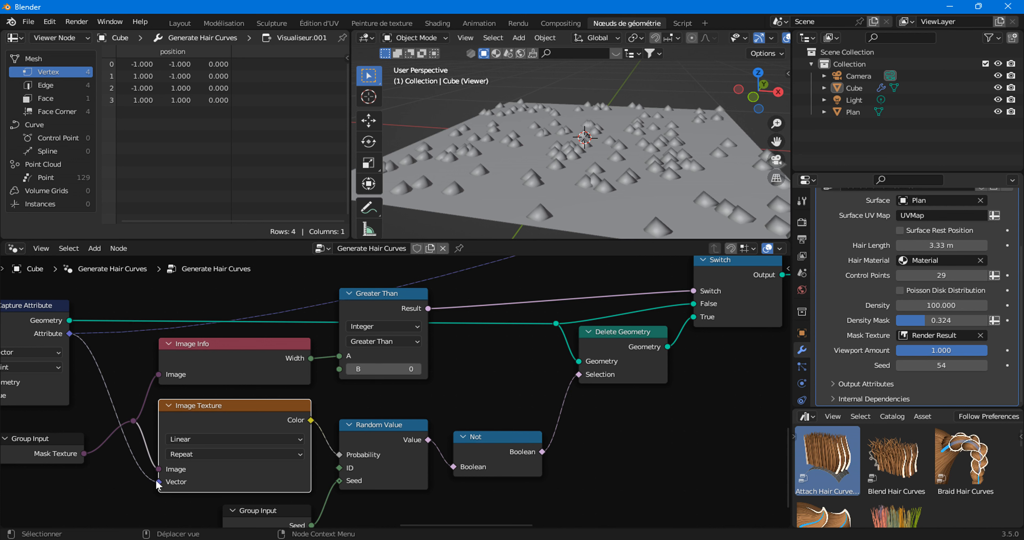
- Shift the Random Value node slightly away from the Not node
middle_click_drag(129, 439, 234, 415)
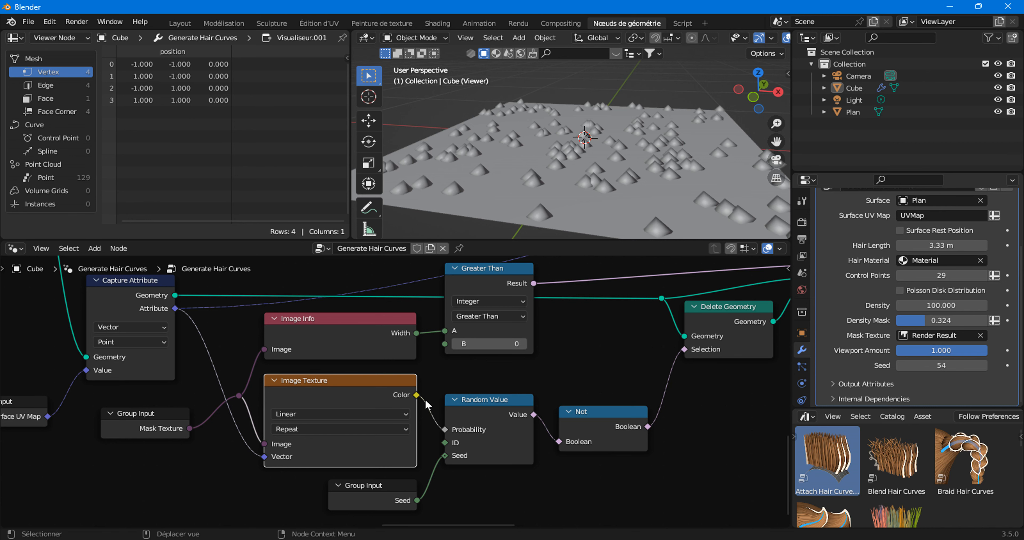
mouse_move(509, 452)
scroll(519, 462, "up", 2)
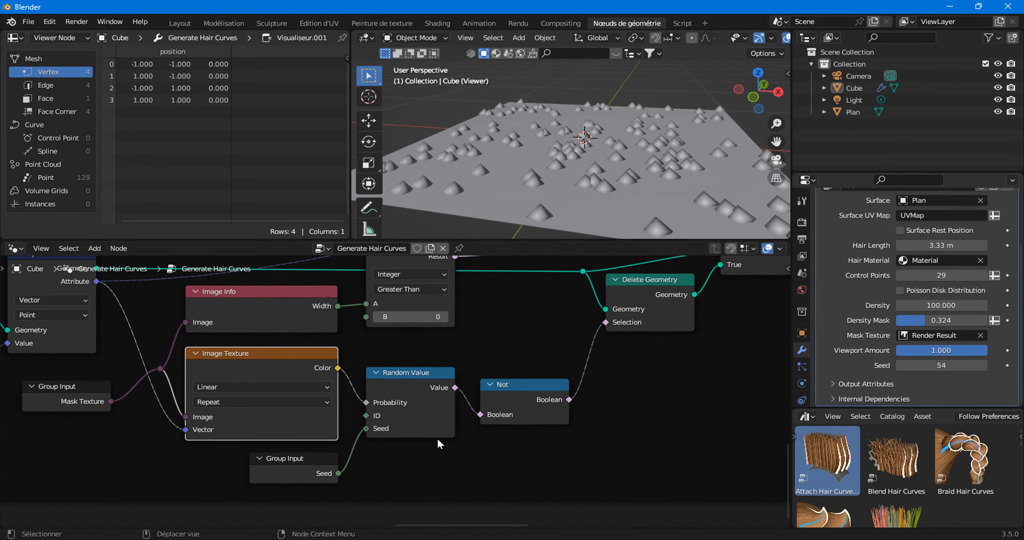
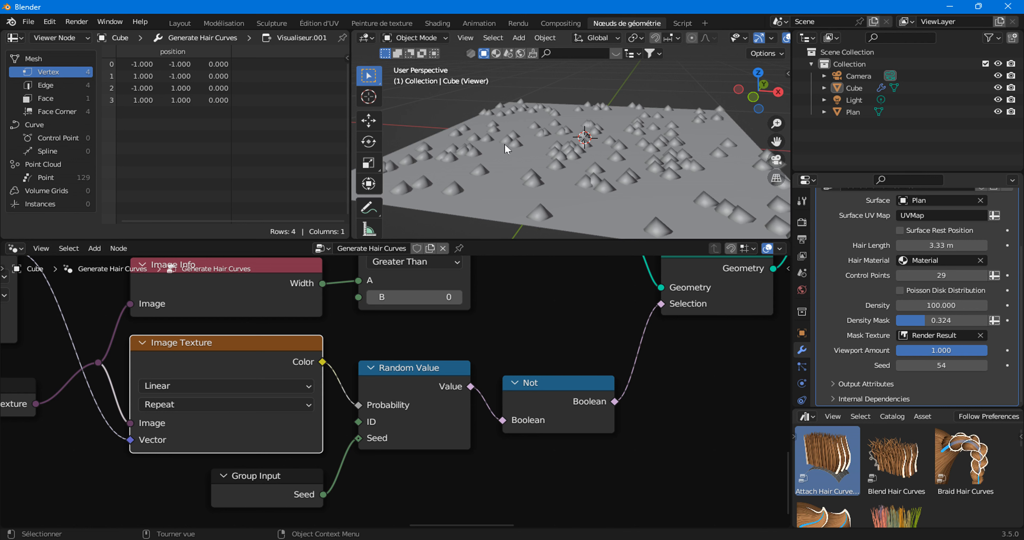
left_click_drag(418, 391, 410, 400)
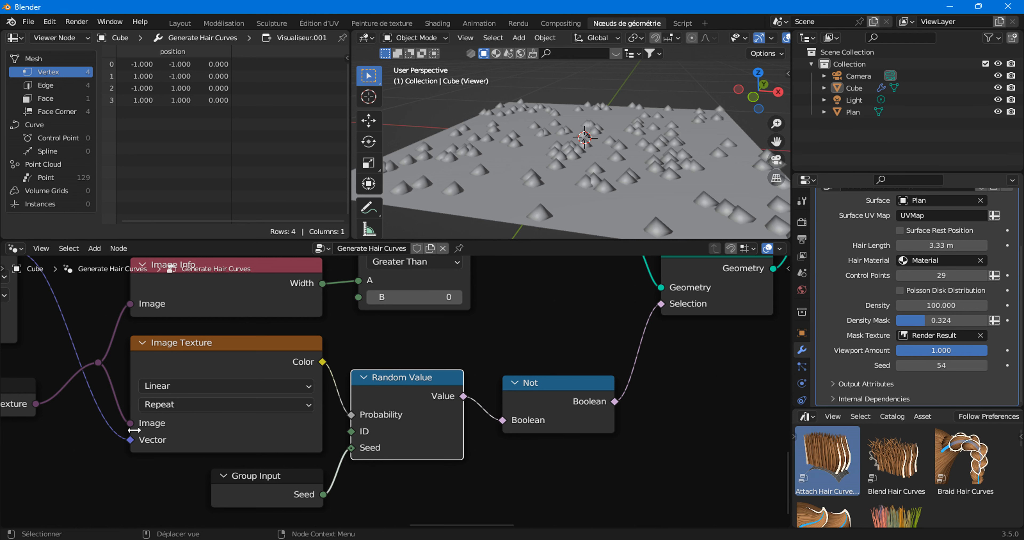
- Move the Delete Geometry node slightly down and to the right, and preview its Geometry output with the Viewer
scroll(481, 415, "down", 3)
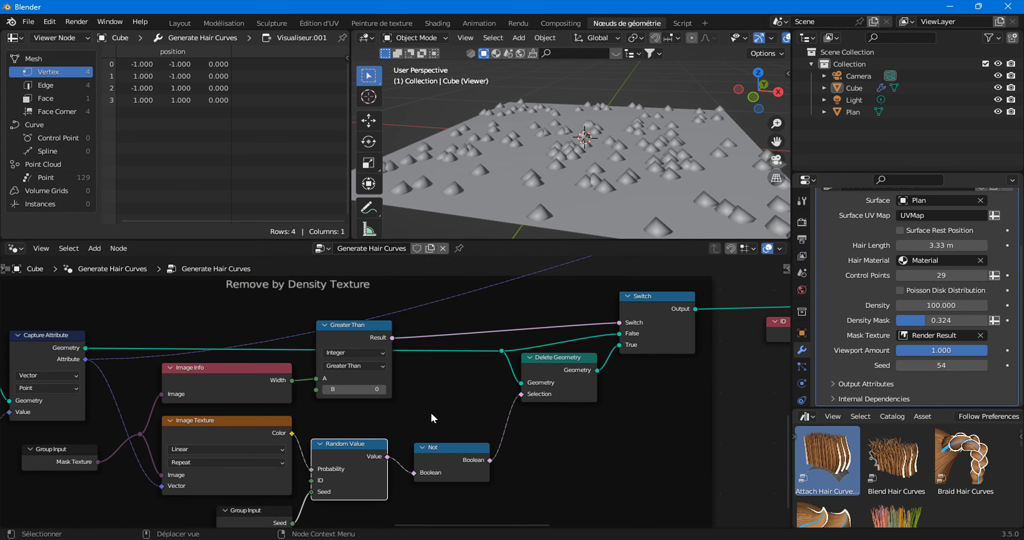
scroll(433, 418, "up", 2)
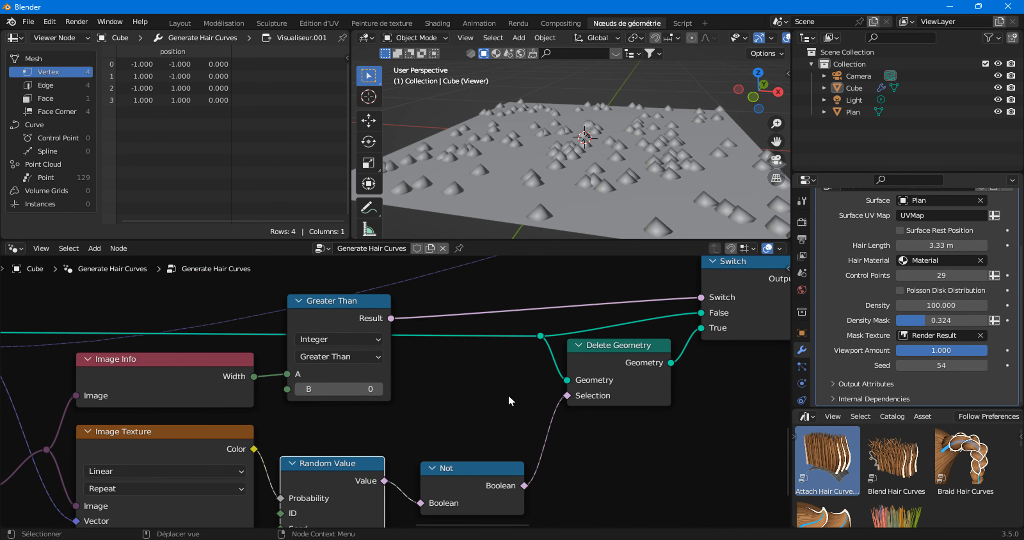
mouse_move(623, 359)
left_mouse_down()
mouse_move(628, 391)
mouse_move(626, 374)
mouse_move(636, 374)
left_mouse_up()
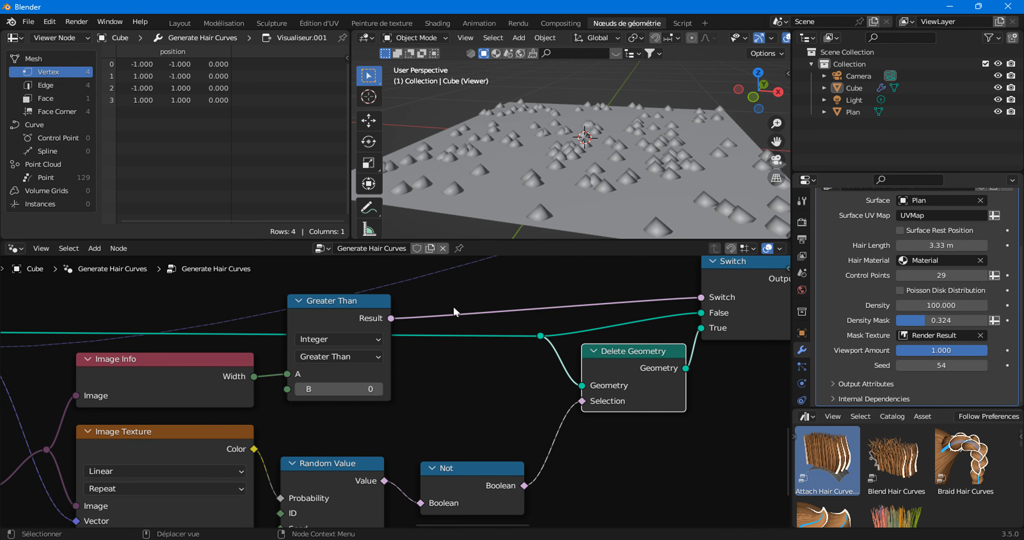
scroll(457, 312, "down", 2)
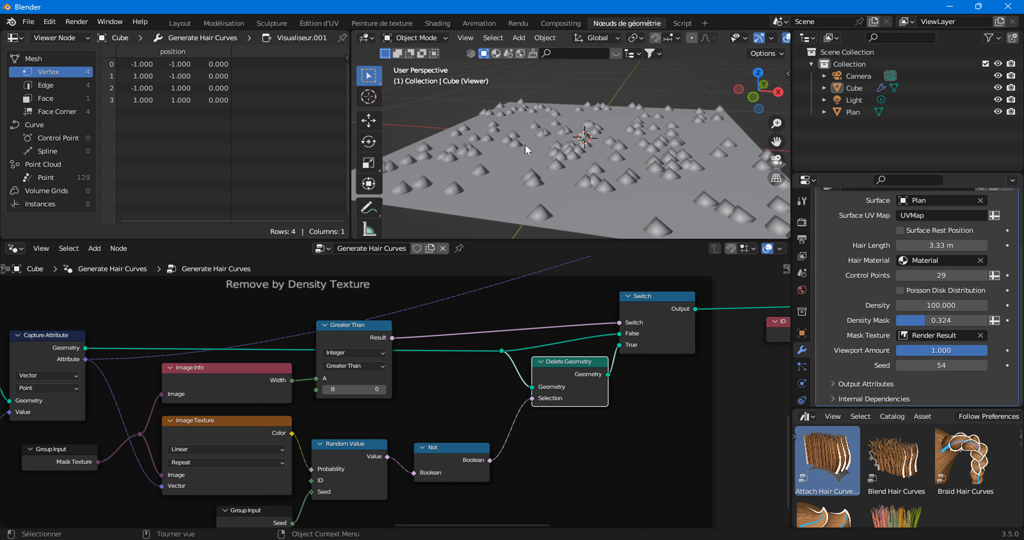
left_click(597, 375, "ctrl+shift")
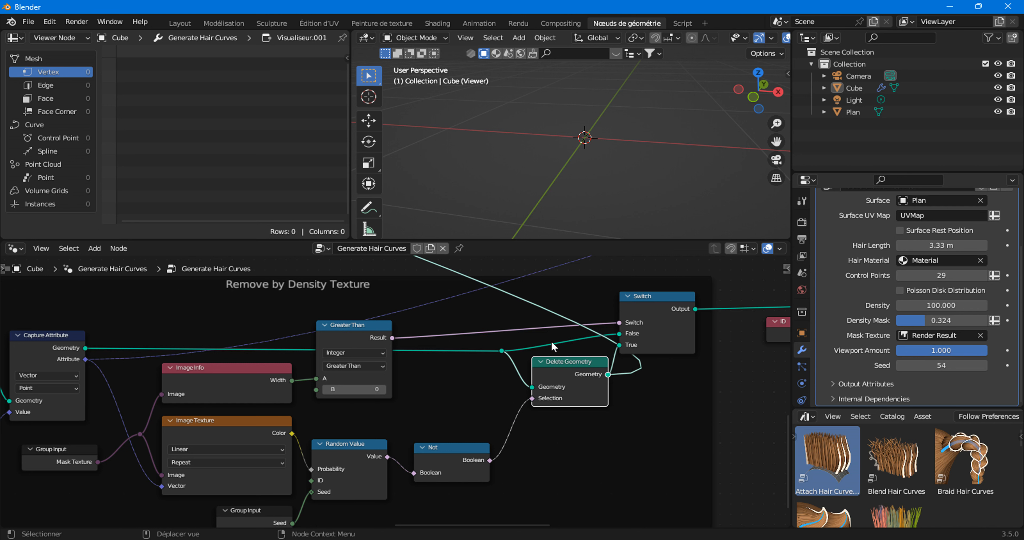
- Preview the Switch node's output with the Viewer, and shift the Image Info and Delete Geometry nodes slightly
left_click(675, 311, "ctrl+shift")
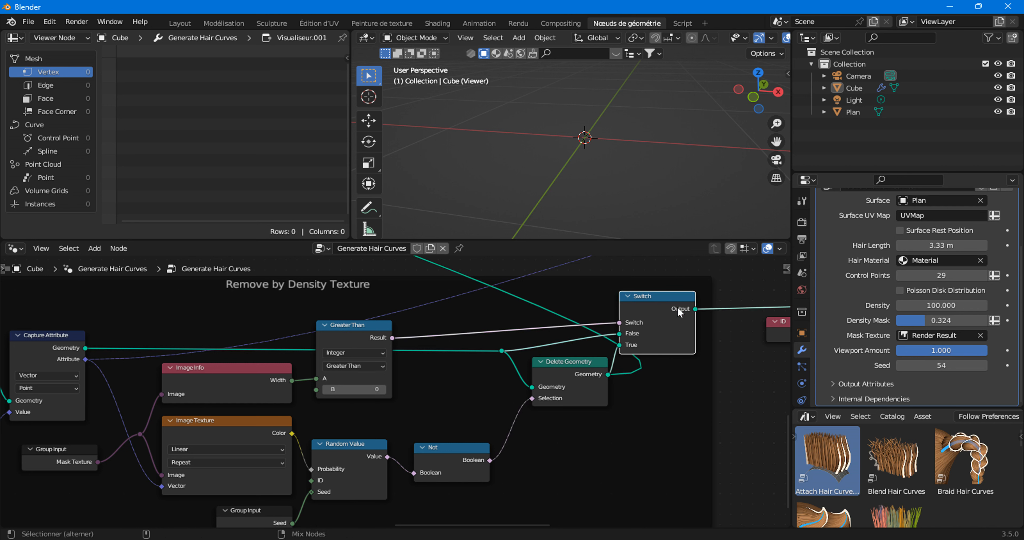
mouse_move(670, 307)
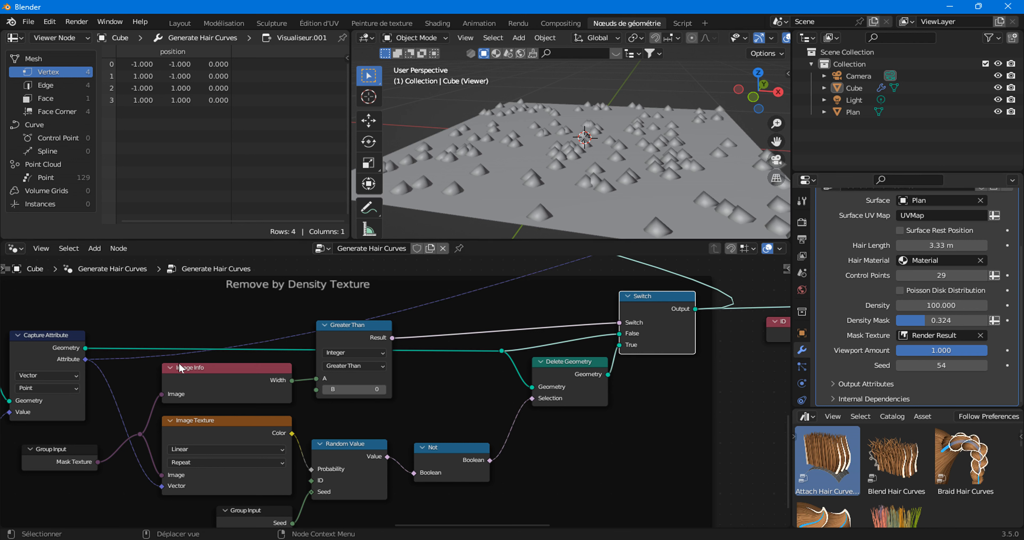
left_click_drag(197, 380, 203, 375)
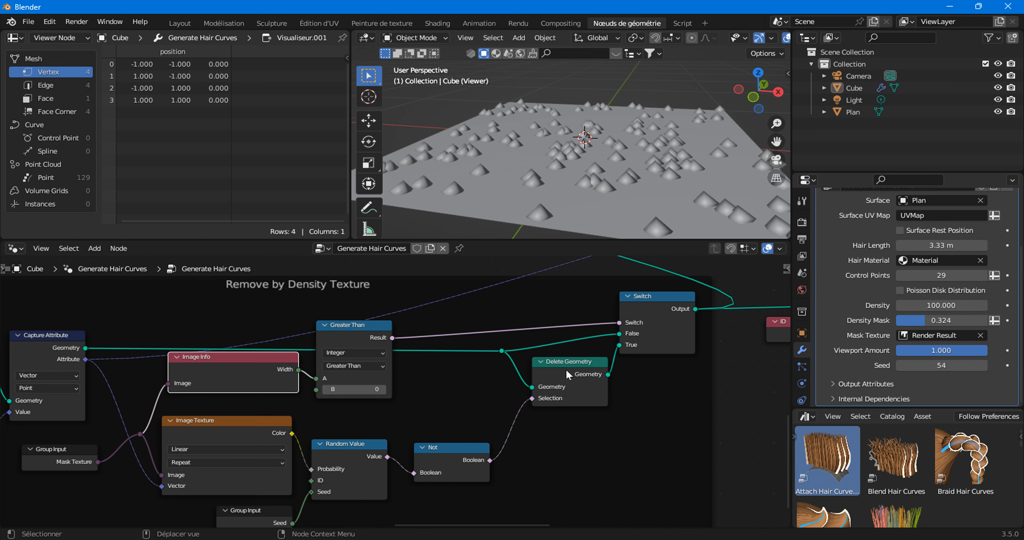
left_click_drag(567, 375, 563, 389)
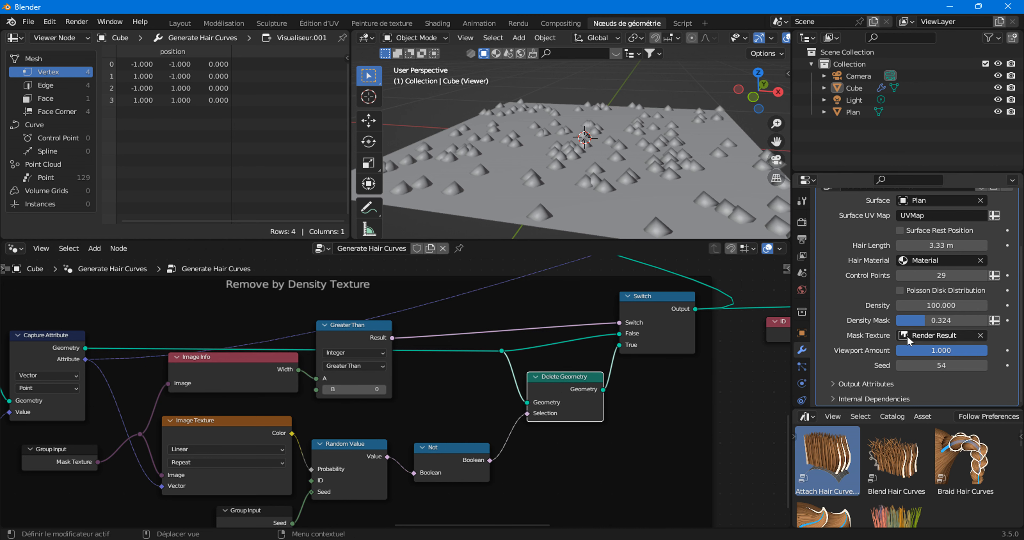
scroll(439, 398, "up", 2)
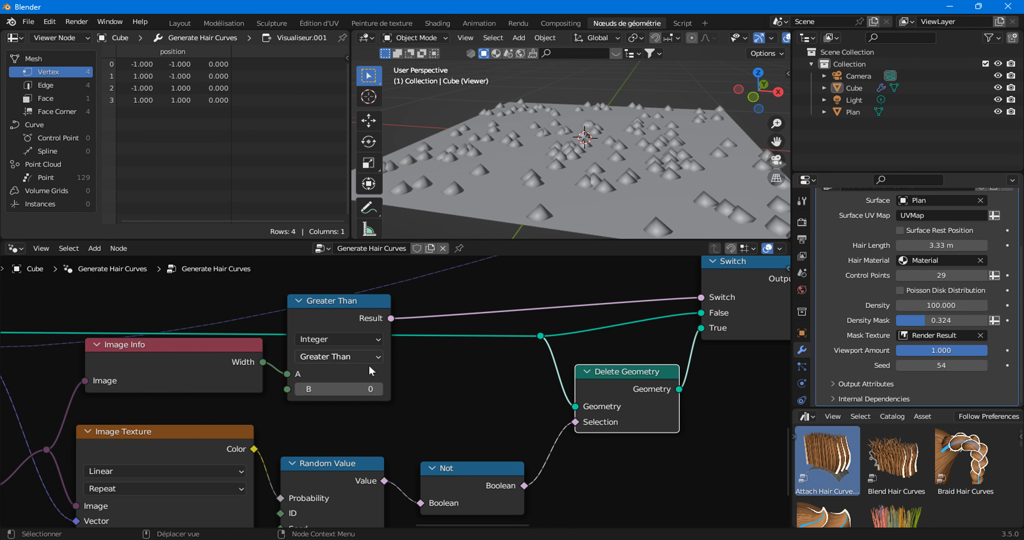
- Compare Viewer previews of the reroute point before Delete Geometry, the Delete Geometry output and the Switch output
scroll(617, 385, "down", 5)
middle_click_drag(617, 385, 417, 430)
scroll(445, 413, "up", 6)
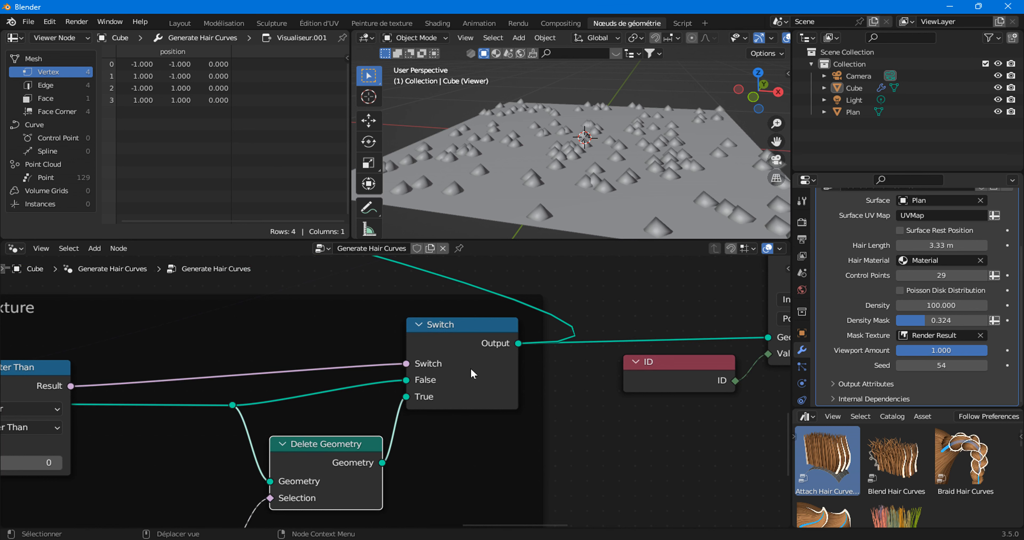
scroll(410, 345, "down", 3)
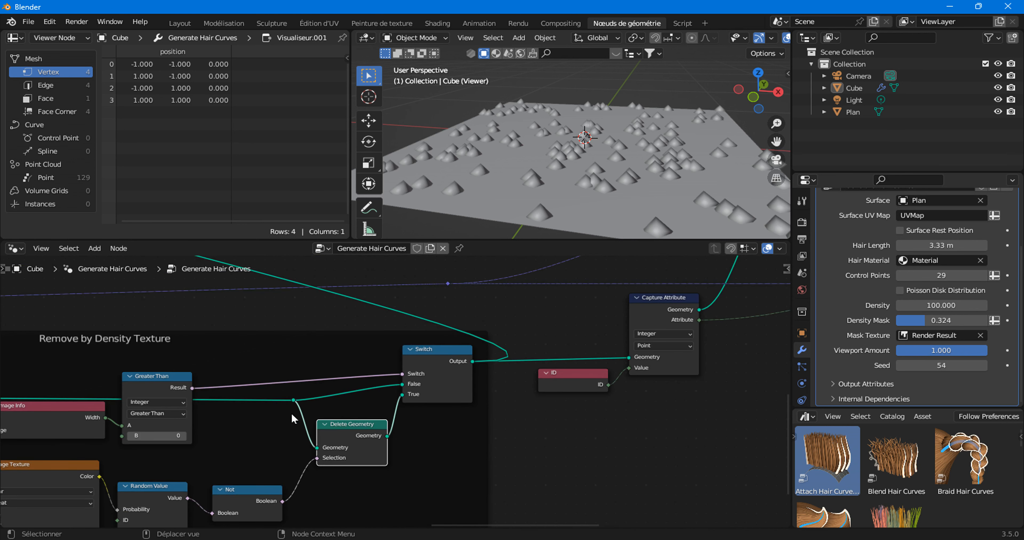
left_click(294, 401, "ctrl+shift")
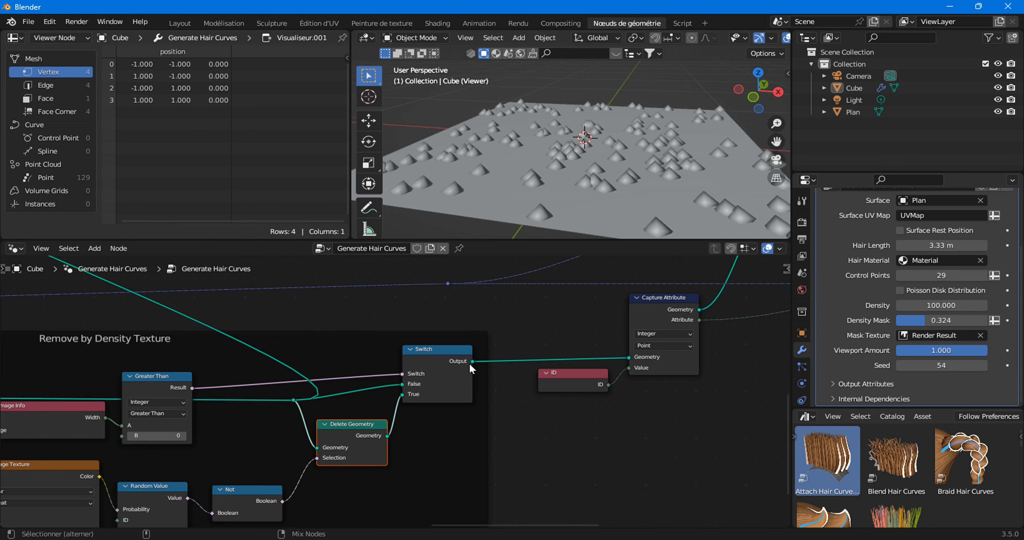
left_click(382, 436, "ctrl+shift")
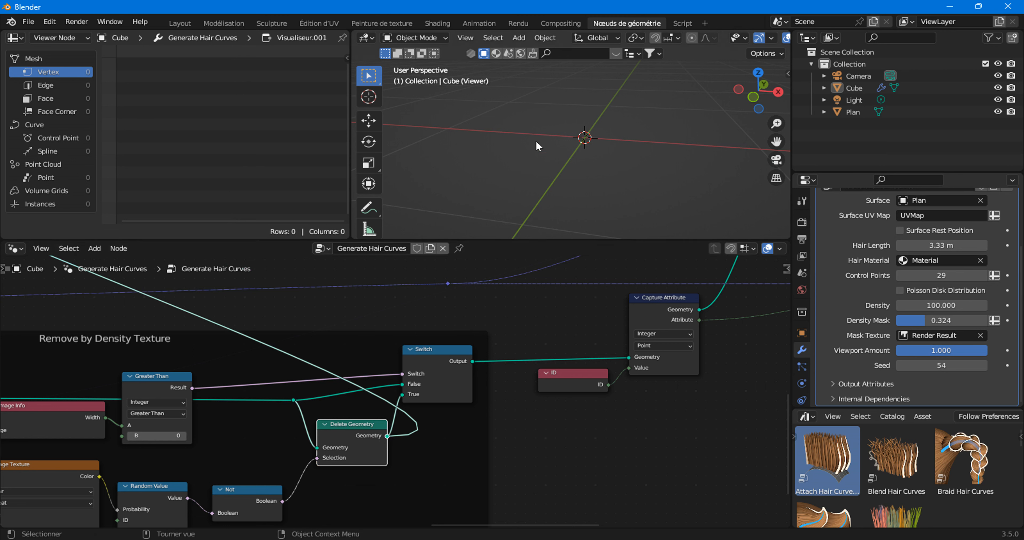
left_click(296, 399, "ctrl+shift")
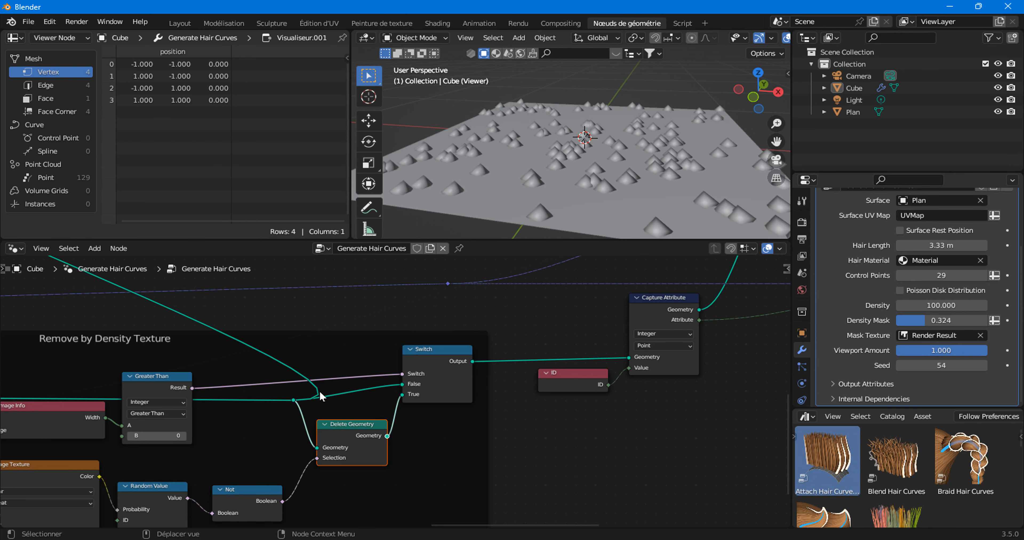
left_click(461, 361, "ctrl+shift")
- Move the Viewer node across the tree to the empty area above the Store Named Attribute node
scroll(278, 358, "down", 6)
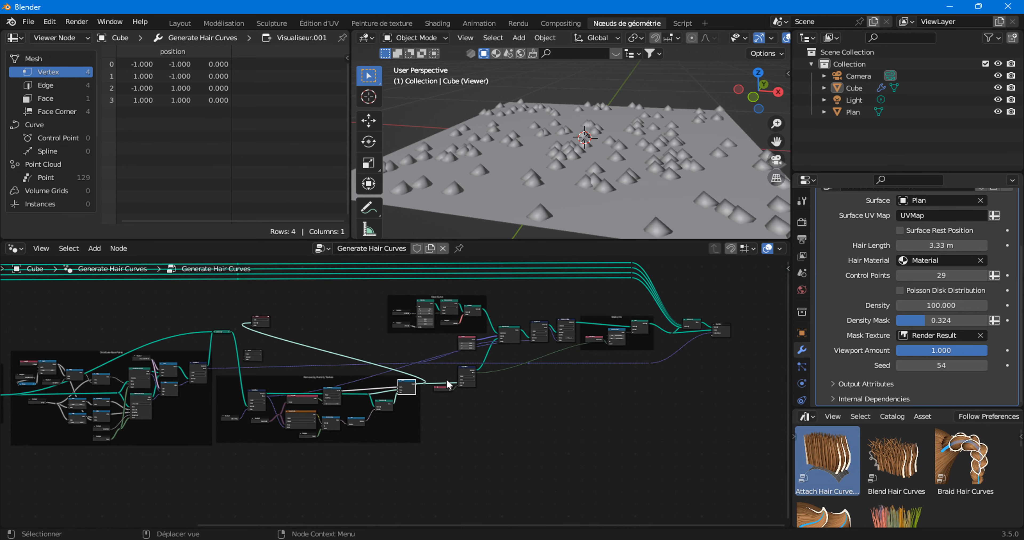
left_click_drag(264, 325, 544, 310)
scroll(545, 310, "up", 6)
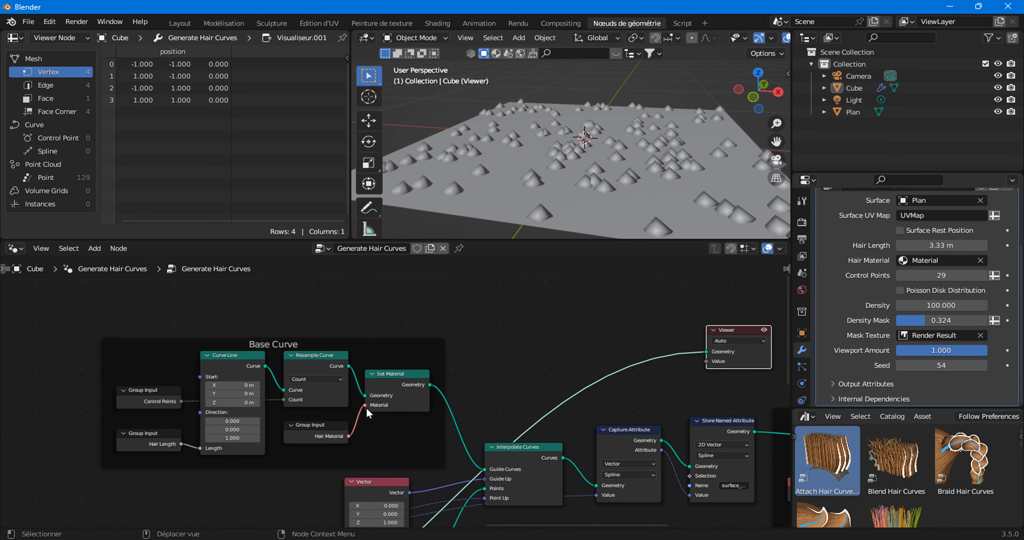
- Nudge the Curve Line node slightly within the Base Curve frame
scroll(295, 405, "up", 3)
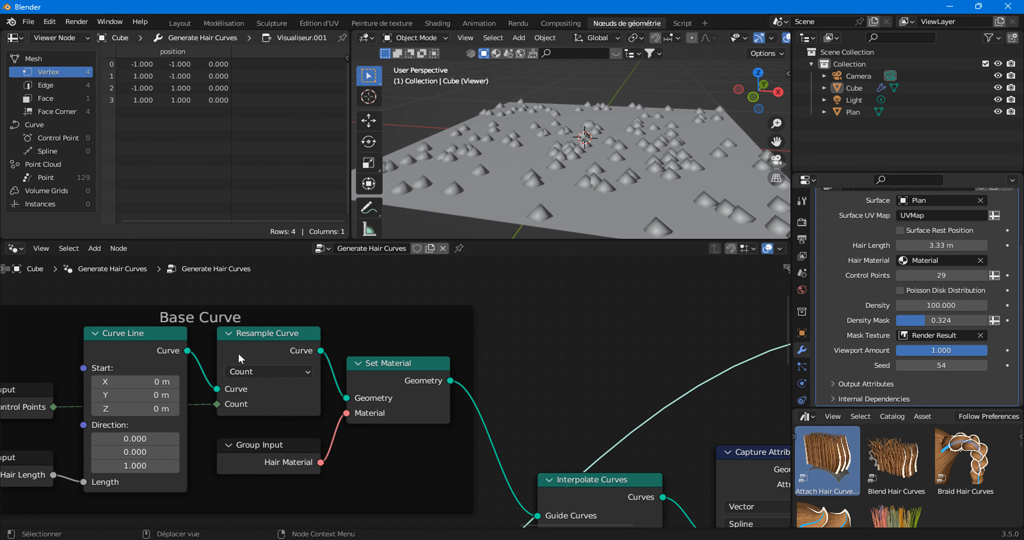
middle_click_drag(136, 438, 256, 422)
left_click_drag(259, 332, 263, 331)
- Annotate a near-vertical line with a small circle at each end beside the plane in the 3D viewport
scroll(437, 184, "down", 5)
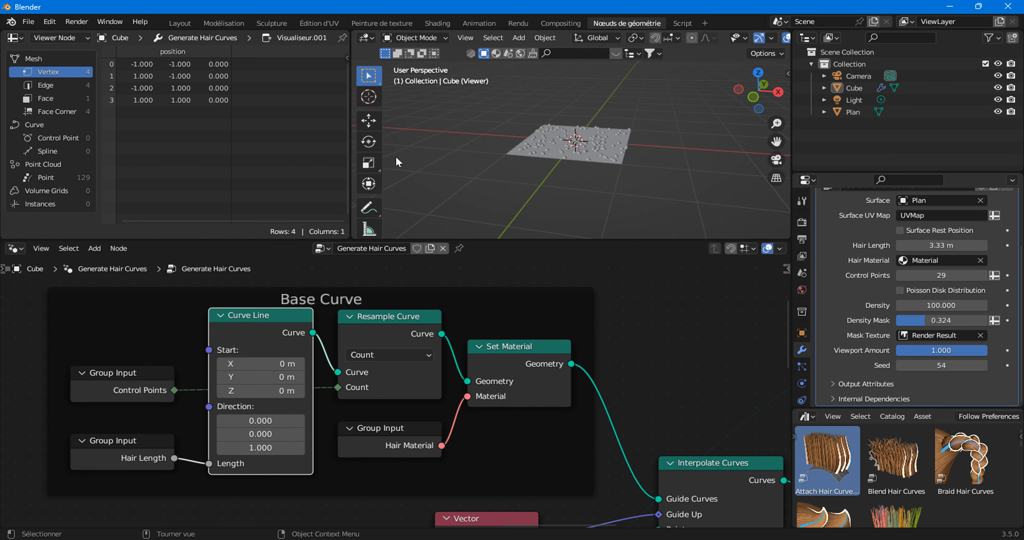
left_click(369, 208)
left_click_drag(438, 107, 446, 201)
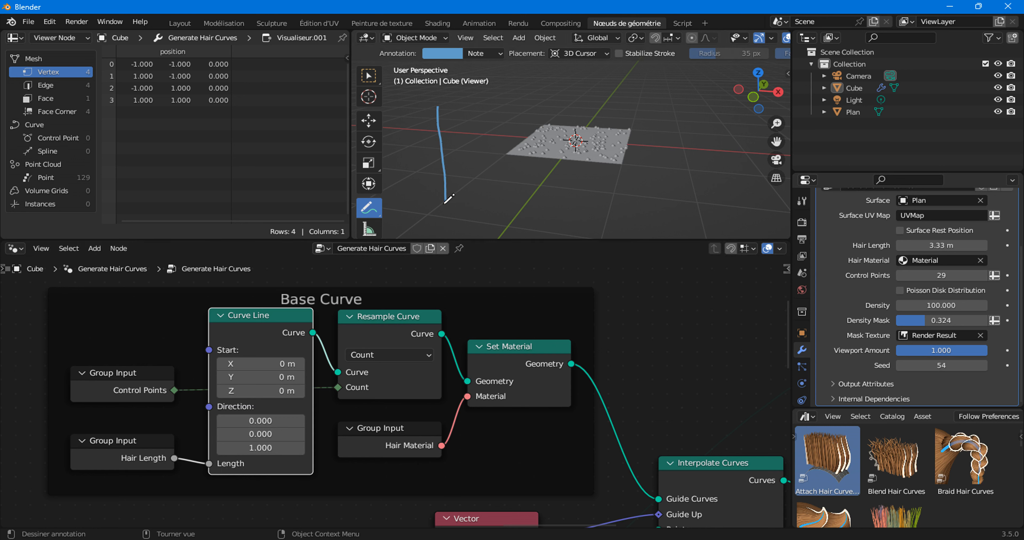
left_click_drag(445, 202, 448, 206)
left_click_drag(444, 107, 439, 111)
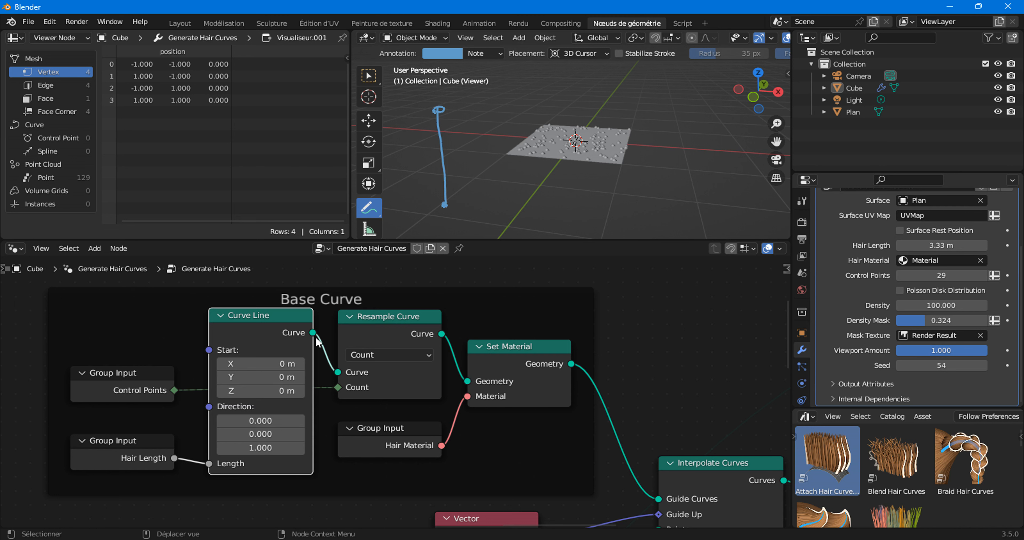
- Reposition the Resample Curve, Set Material and Hair Material Group Input nodes slightly in the Base Curve frame
left_click_drag(362, 336, 356, 348)
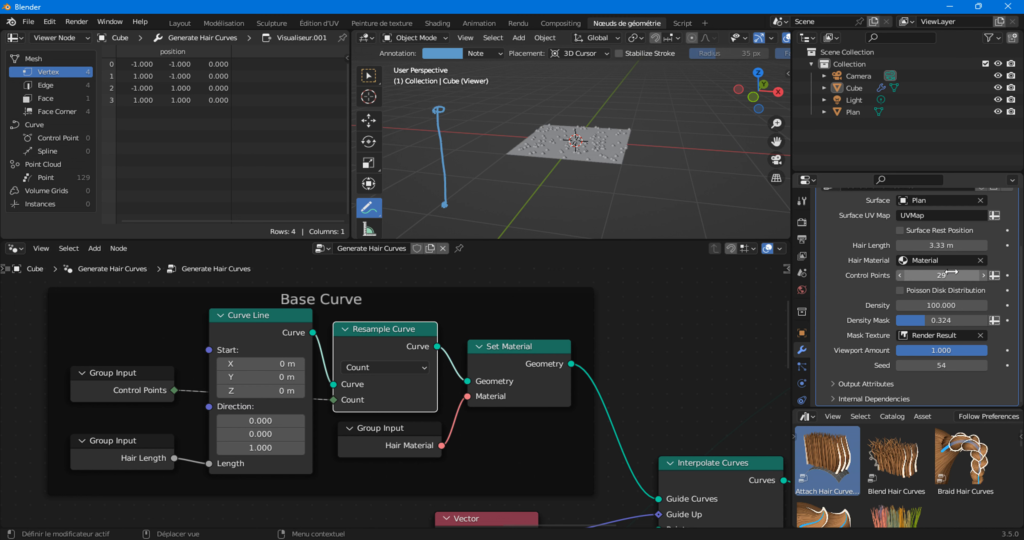
left_click_drag(408, 442, 389, 454)
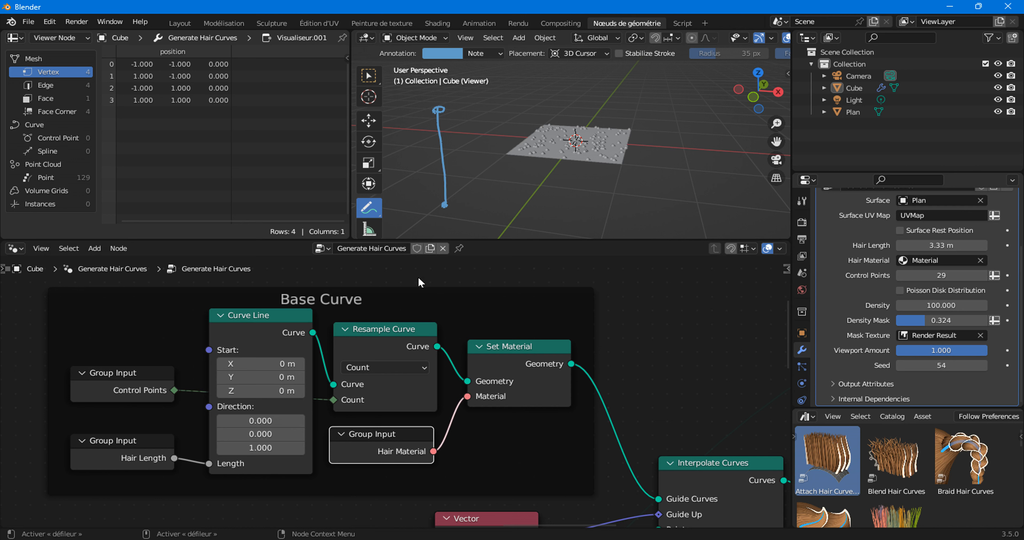
left_click_drag(512, 377, 517, 362)
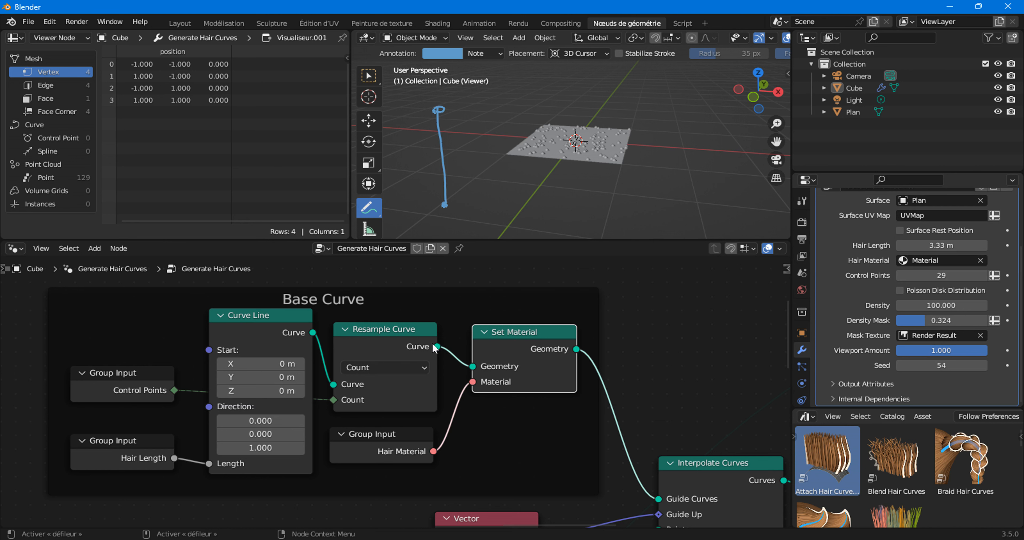
mouse_move(426, 355)
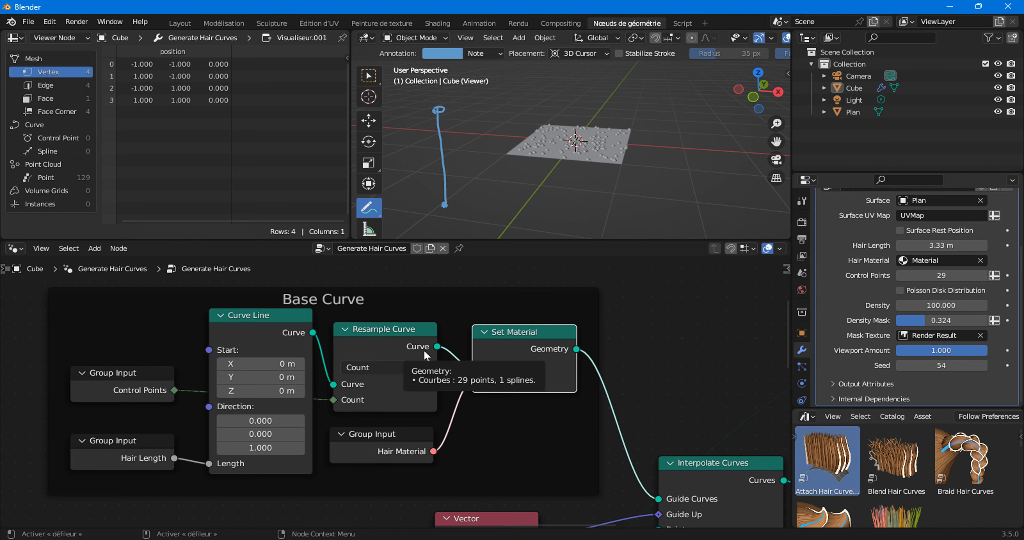
left_click_drag(386, 448, 393, 445)
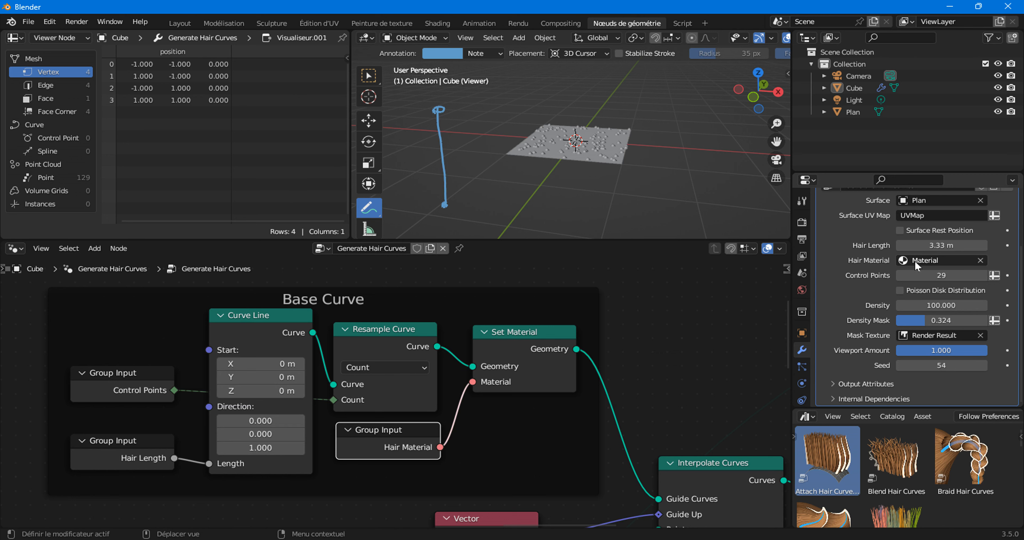
mouse_move(357, 447)
left_mouse_down()
mouse_move(387, 445)
mouse_move(366, 451)
left_mouse_up()
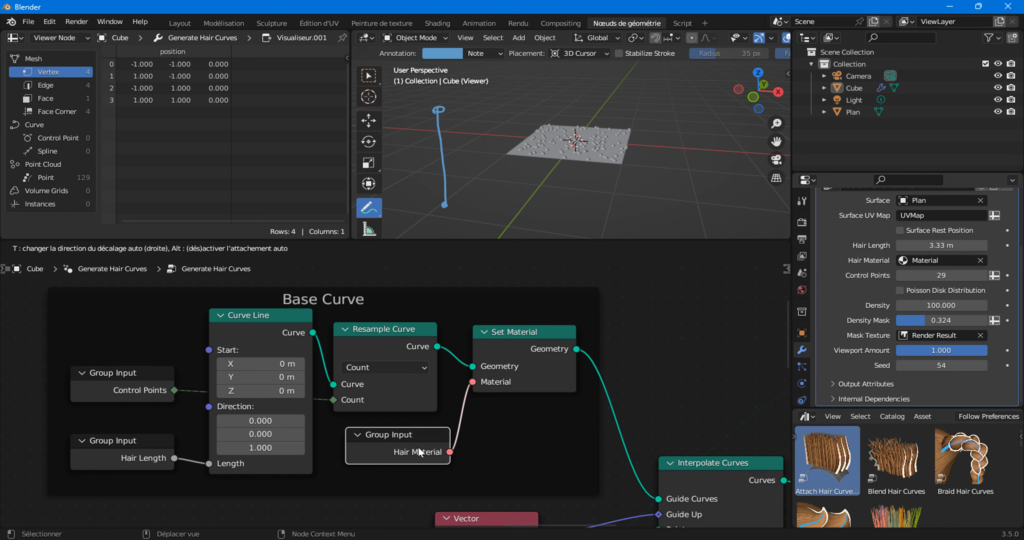
- Examine the Guide Curves, Guide Up, Points and Point Up inputs of the Interpolate Curves node
scroll(418, 449, "down", 13)
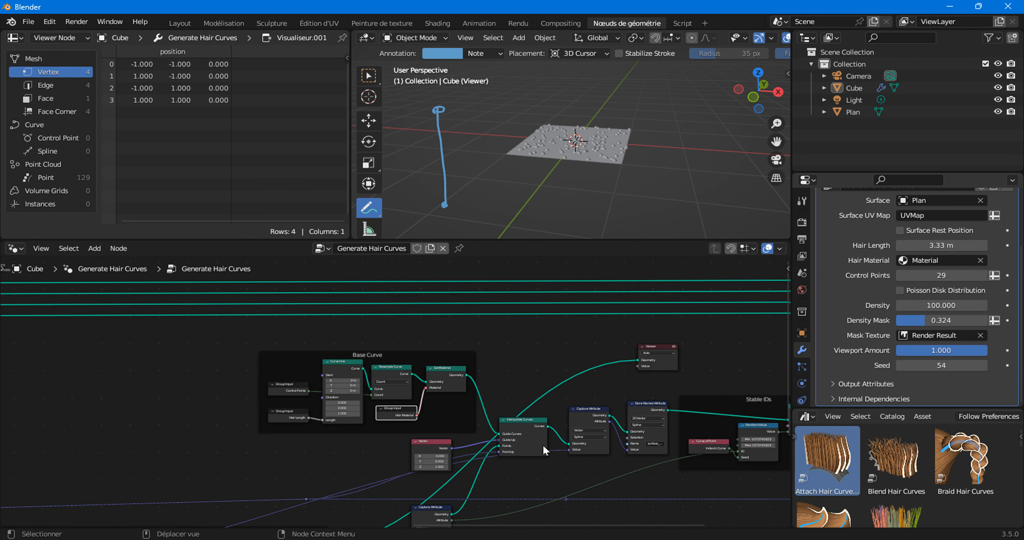
scroll(500, 447, "up", 6)
scroll(489, 421, "down", 2)
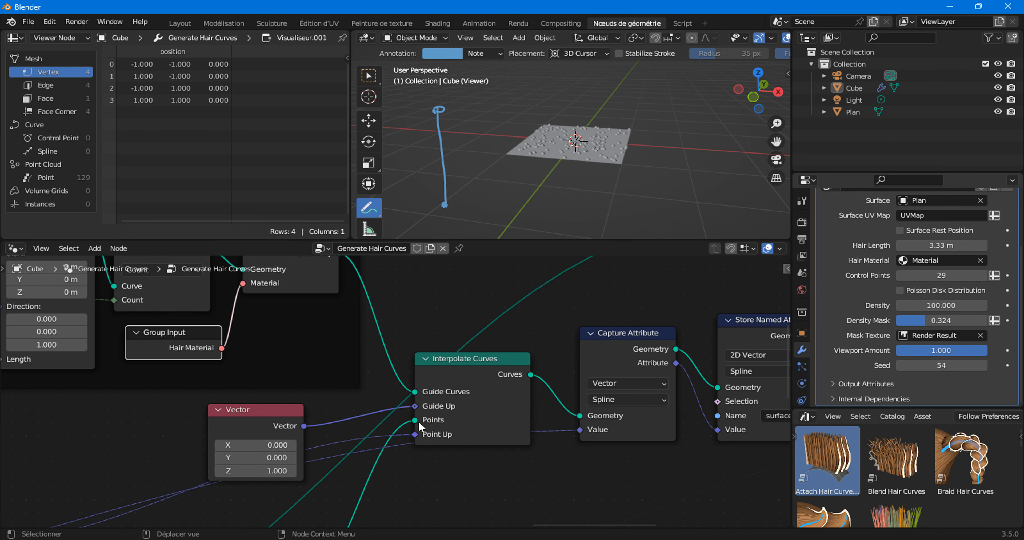
scroll(424, 409, "up", 2)
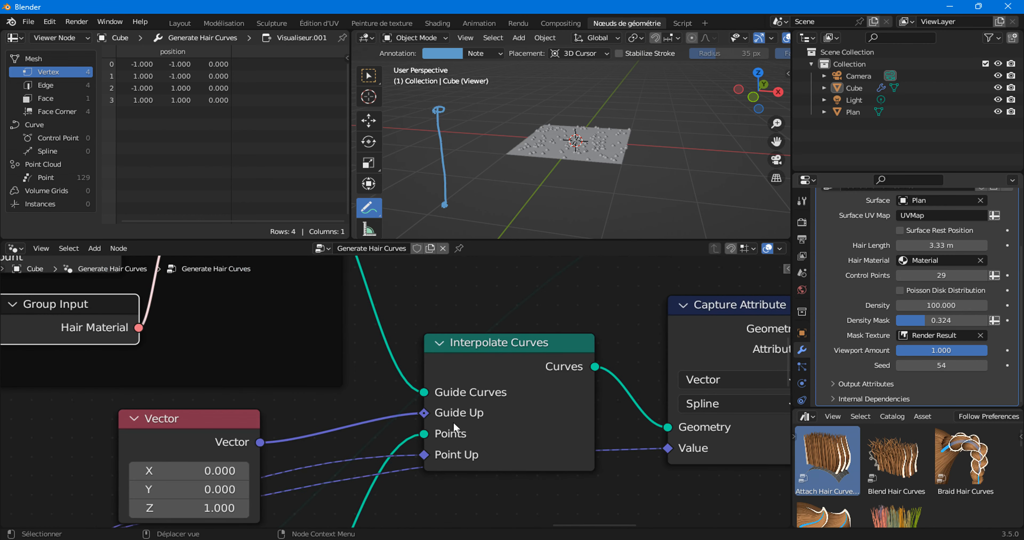
scroll(454, 422, "down", 4)
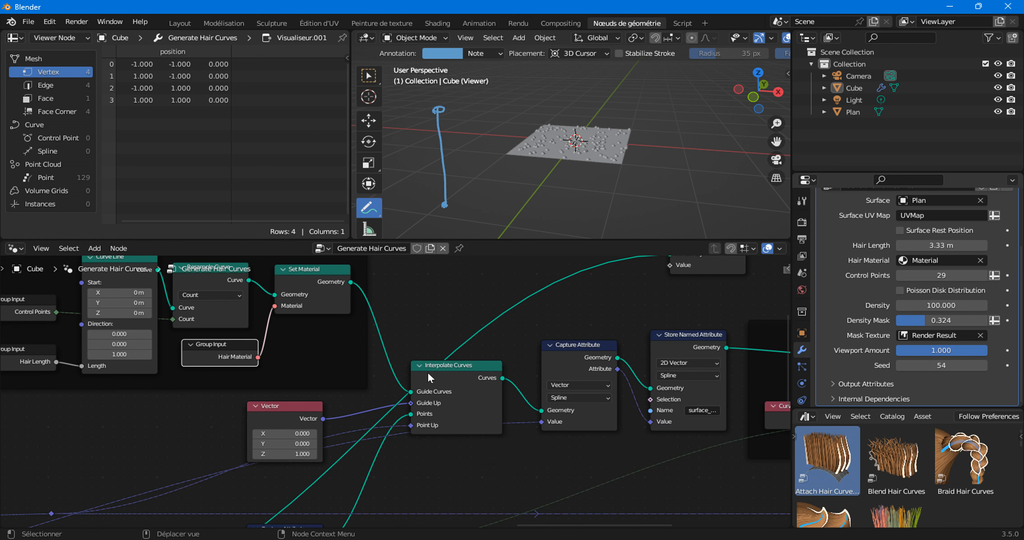
- Look up Instance on Points among the available Instances nodes without adding it
right_click(430, 323)
mouse_move(431, 322)
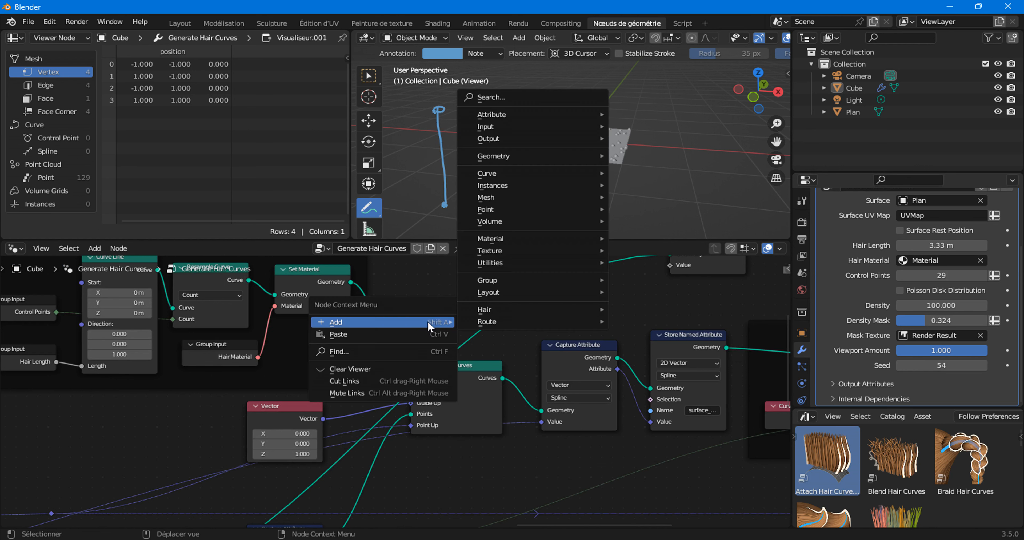
mouse_move(494, 223)
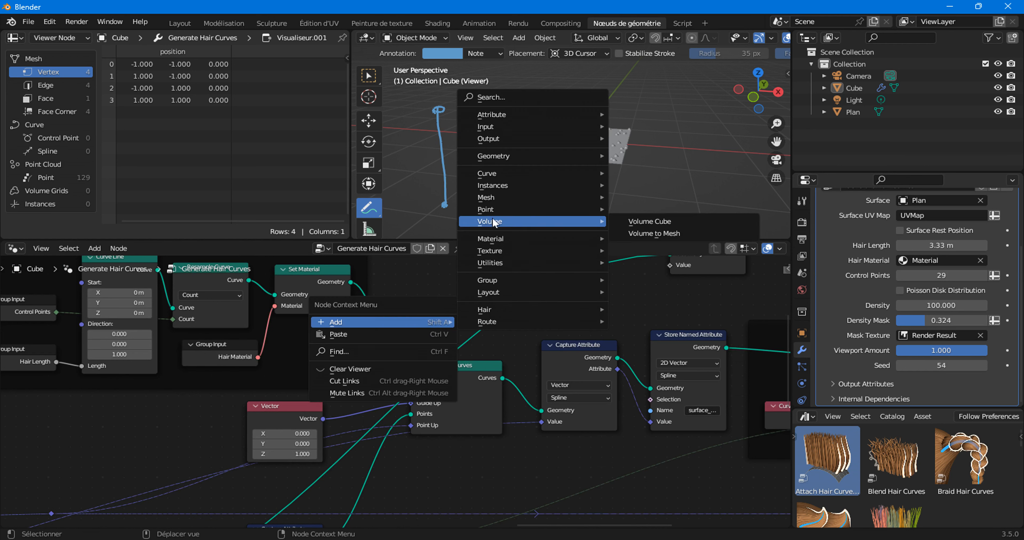
mouse_move(492, 186)
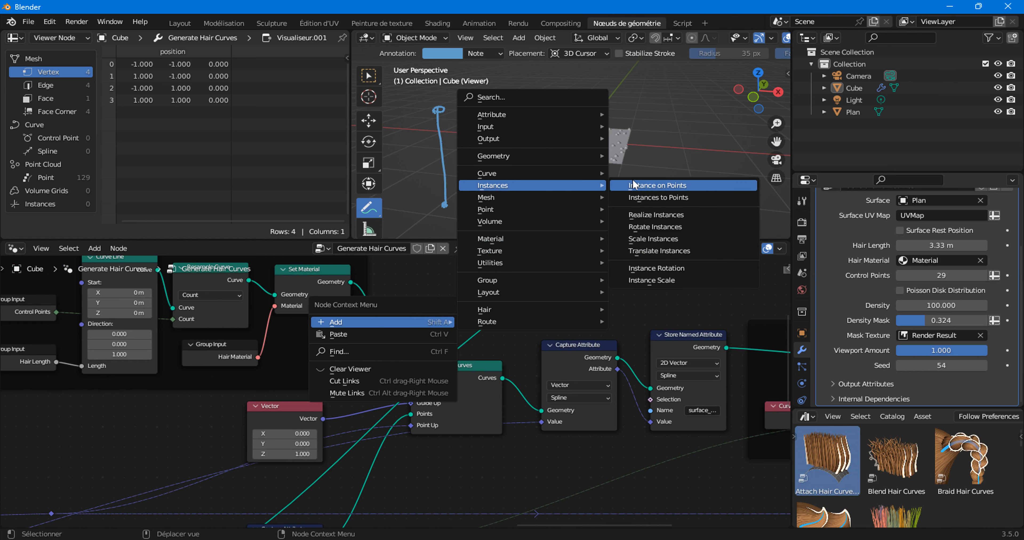
key("Escape")
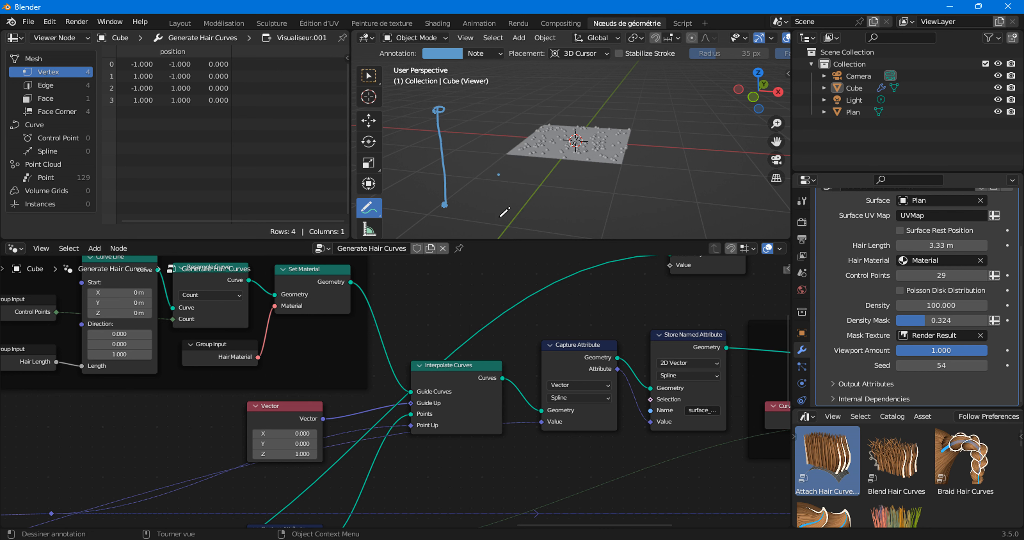
- Annotate a D shape with a line running to the plane, and an upright hair stroke rising from the plane
mouse_move(500, 217)
left_mouse_down()
mouse_move(498, 176)
mouse_move(513, 183)
mouse_move(498, 224)
left_mouse_up()
left_click_drag(525, 193, 622, 135)
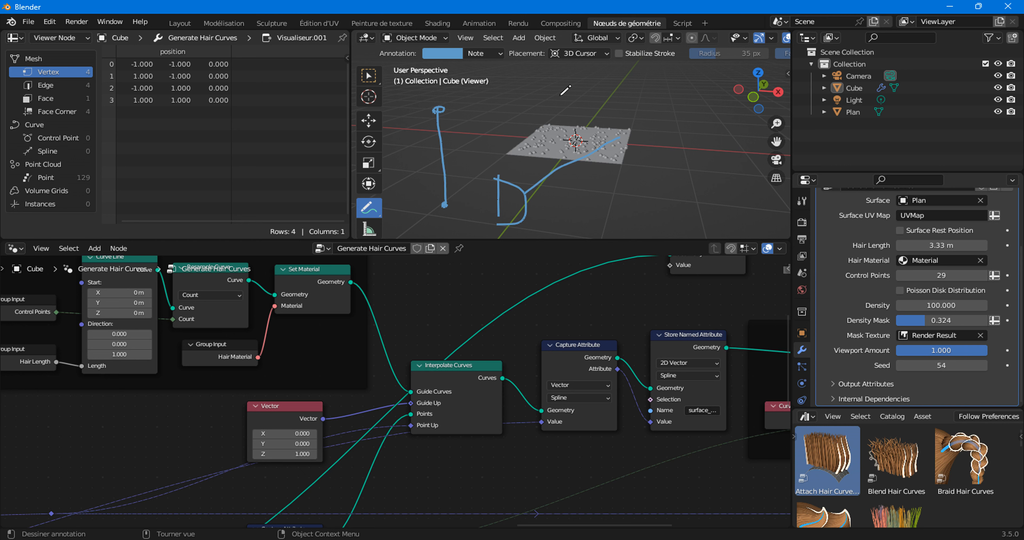
left_click(565, 150)
left_click_drag(564, 134, 557, 91)
- Preview the Geometry output of the Capture Attribute node feeding Points, and the Interpolate Curves output, with the Viewer
scroll(395, 391, "up", 2)
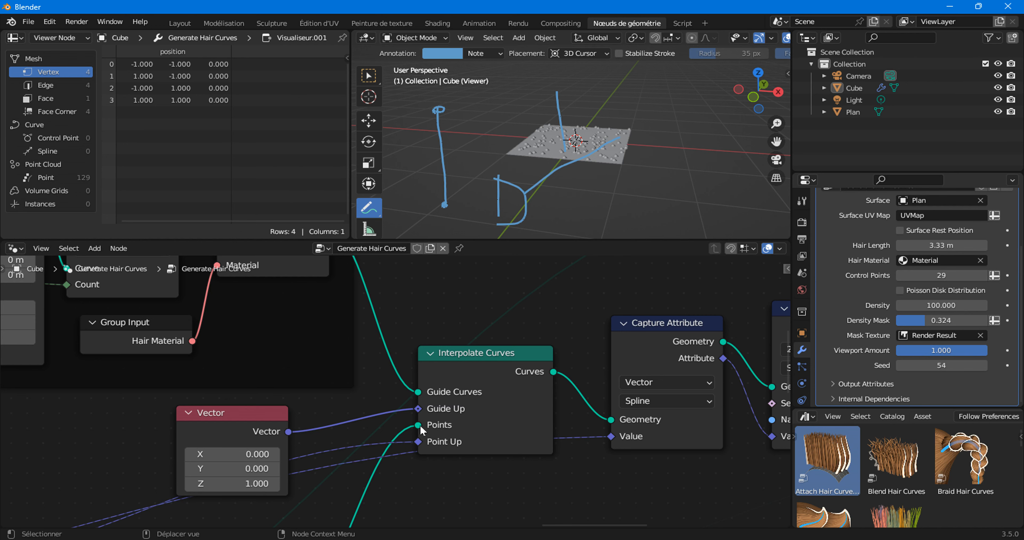
scroll(434, 482, "down", 5)
middle_click_drag(434, 482, 497, 336)
left_click(372, 393, "ctrl+shift")
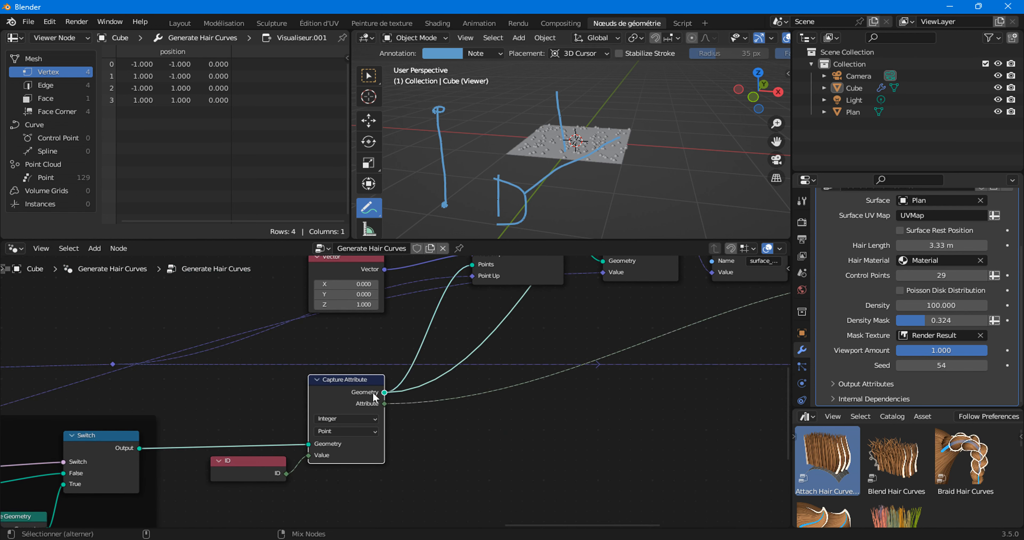
scroll(431, 382, "down", 4)
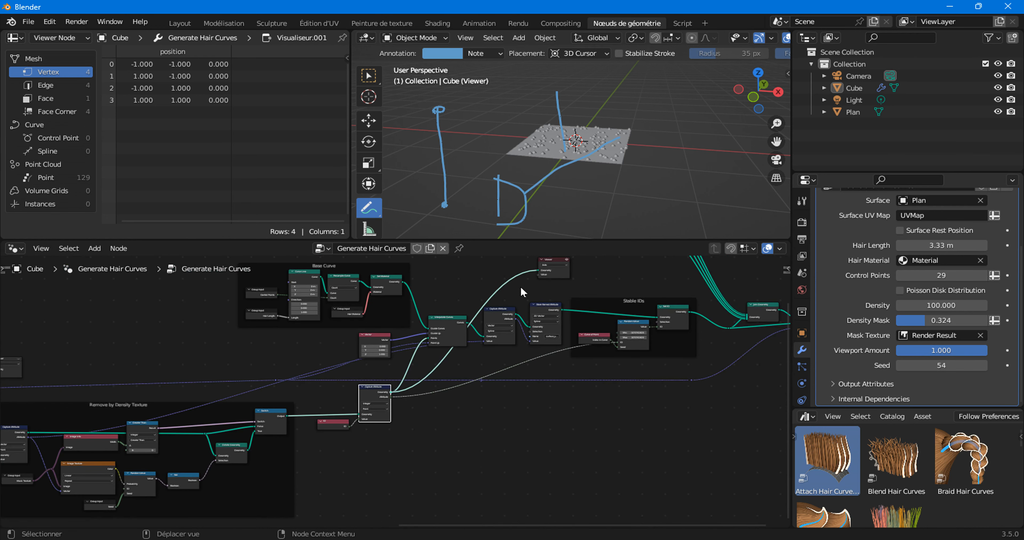
left_click(444, 329, "ctrl+shift")
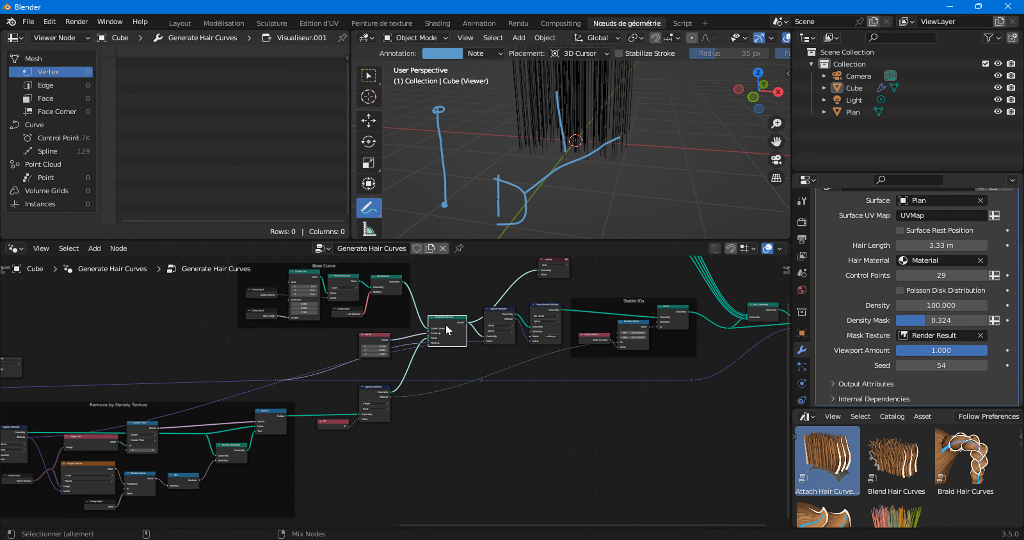
- Preview the Capture Attribute node feeding Points with the Viewer, and cut the link bringing the surface mesh into Join Geometry
left_click(382, 392, "ctrl+shift")
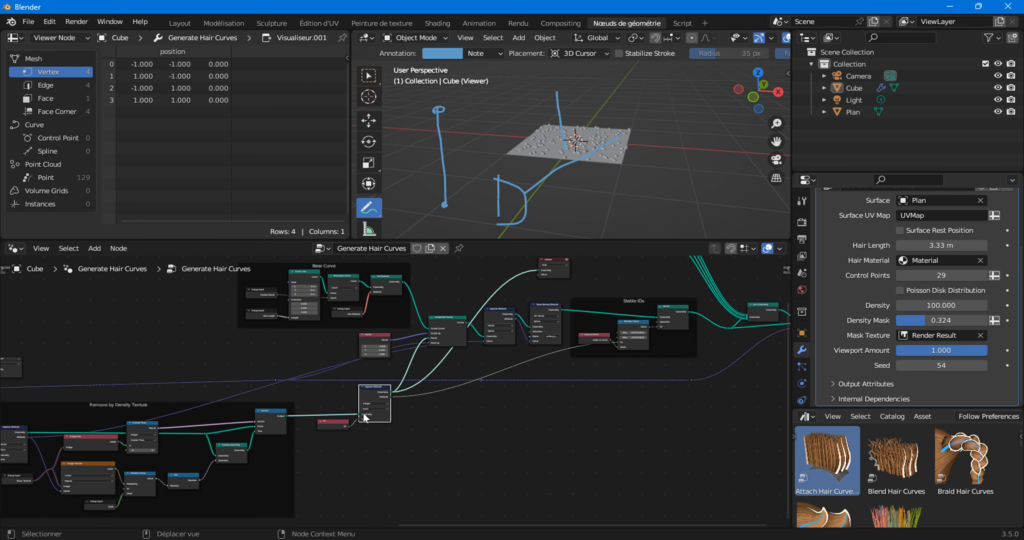
middle_click_drag(447, 309, 502, 333)
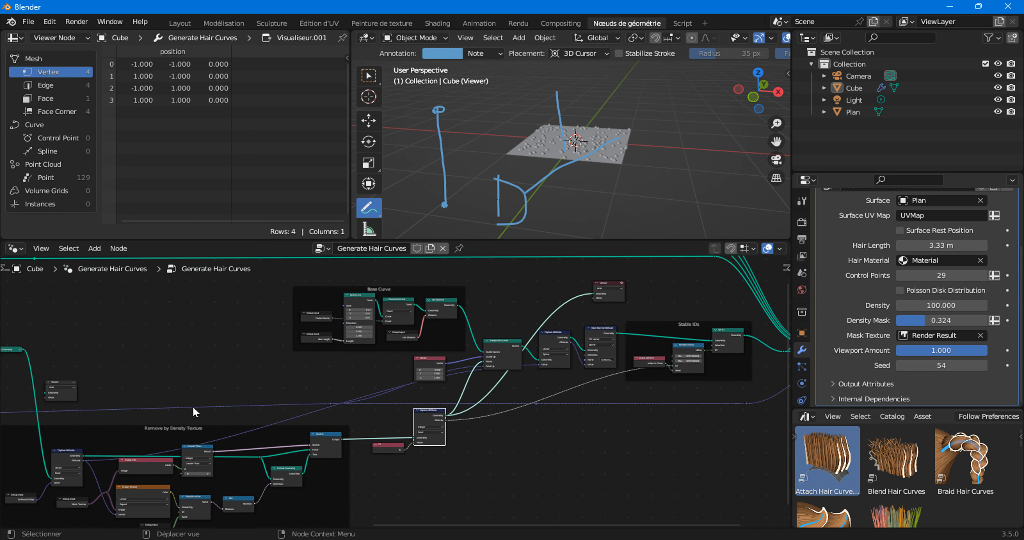
middle_click_drag(61, 391, 282, 385)
right_click_drag(169, 335, 170, 368, "ctrl")
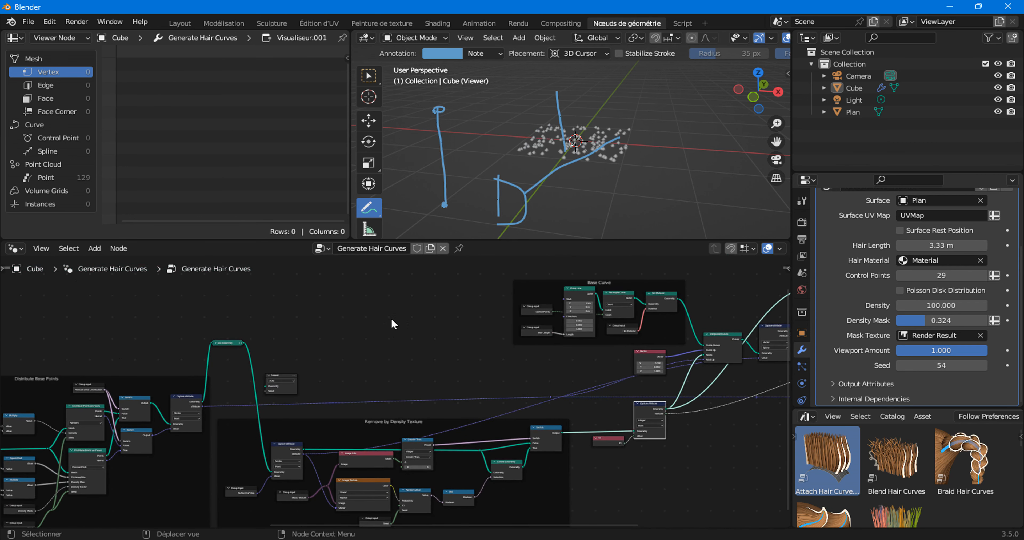
scroll(624, 149, "up", 4)
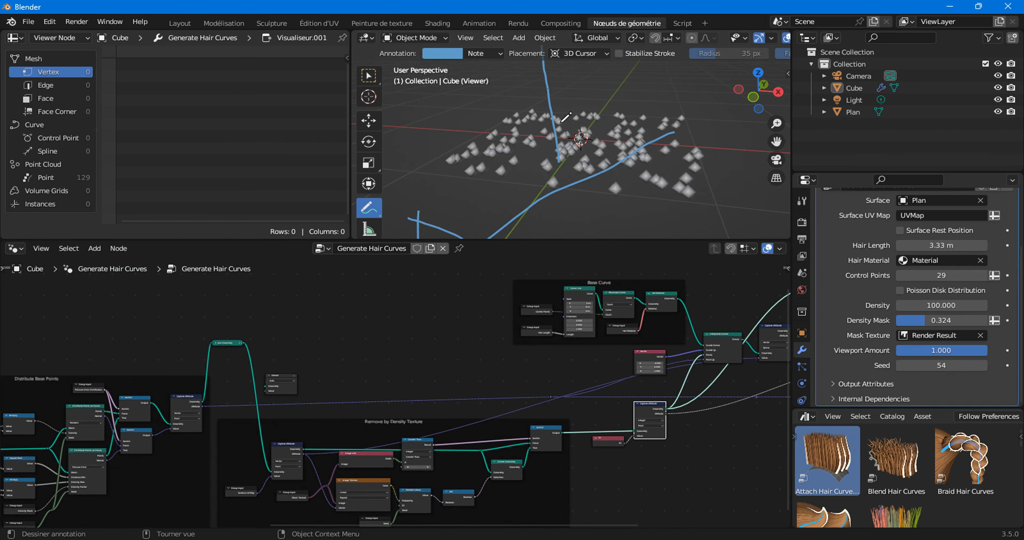
middle_click_drag(680, 380, 445, 406)
scroll(467, 383, "up", 9)
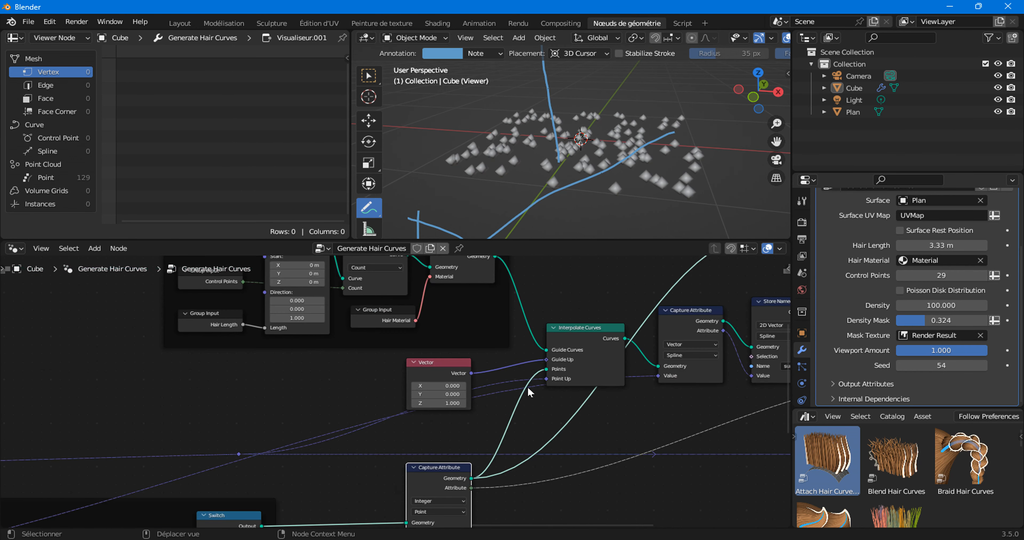
- Preview the Interpolate Curves output with the Viewer and inspect the hair strands above the plane
middle_click_drag(619, 348, 516, 373)
left_click(516, 368, "ctrl+shift")
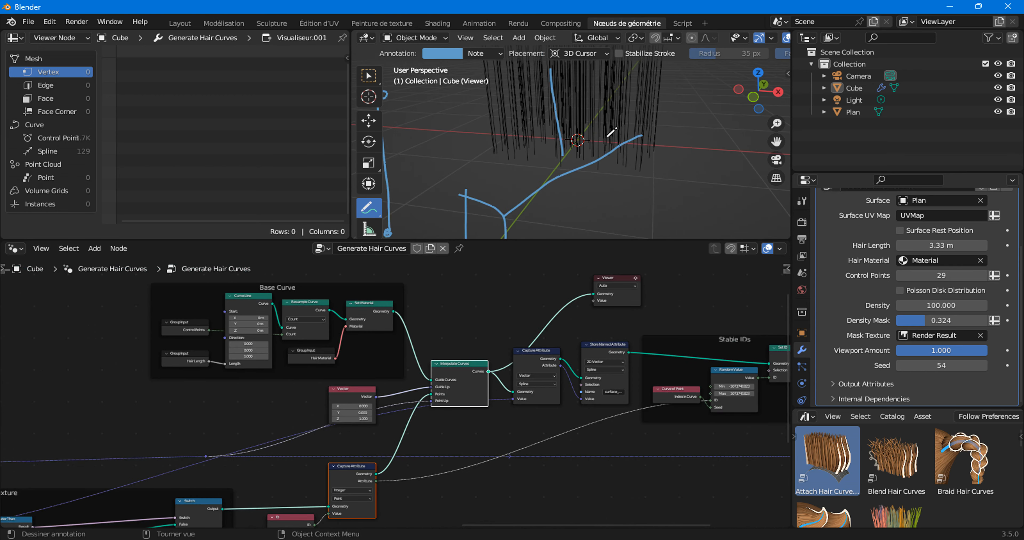
mouse_move(607, 136)
middle_mouse_down("shift")
mouse_move(599, 202)
mouse_move(608, 153)
mouse_move(586, 183)
middle_mouse_up("shift")
scroll(608, 153, "down", 4)
- Move the Vector node feeding Guide Up slightly closer to the Interpolate Curves node
scroll(397, 392, "up", 10)
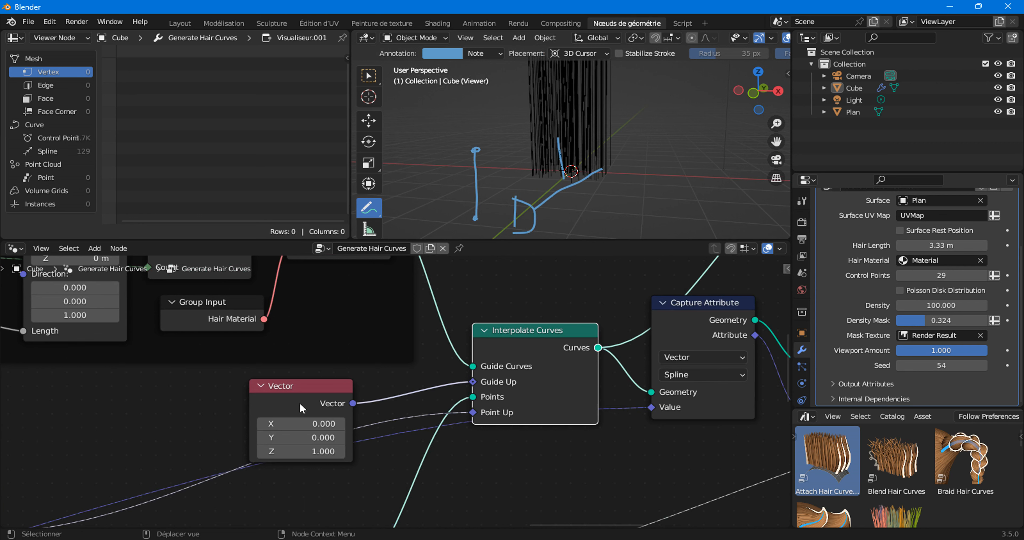
mouse_move(300, 407)
left_mouse_down()
mouse_move(308, 385)
mouse_move(295, 397)
mouse_move(315, 403)
left_mouse_up()
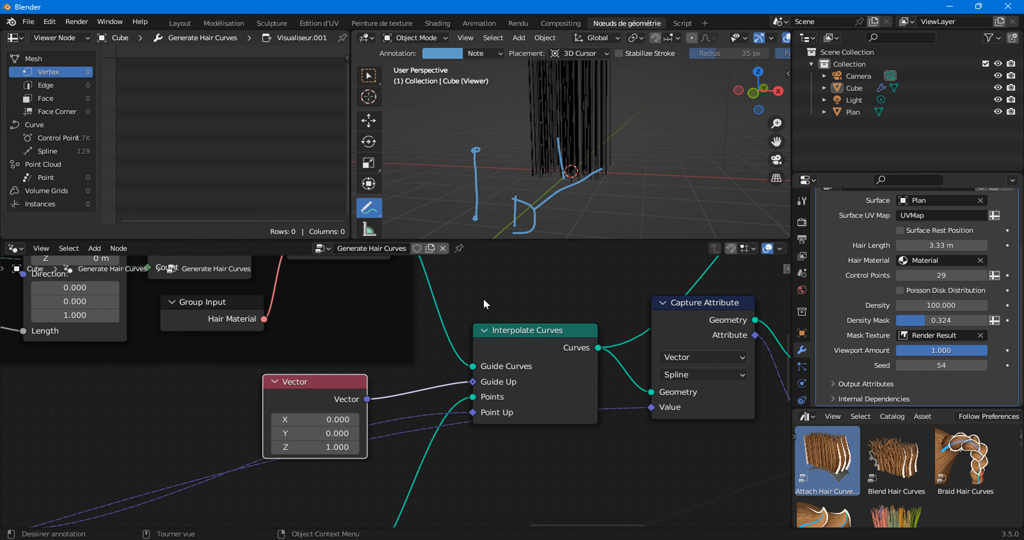
mouse_move(318, 447)
left_mouse_down()
mouse_move(302, 447)
mouse_move(330, 447)
left_mouse_up()
scroll(473, 437, "down", 2)
scroll(473, 437, "down", 2)
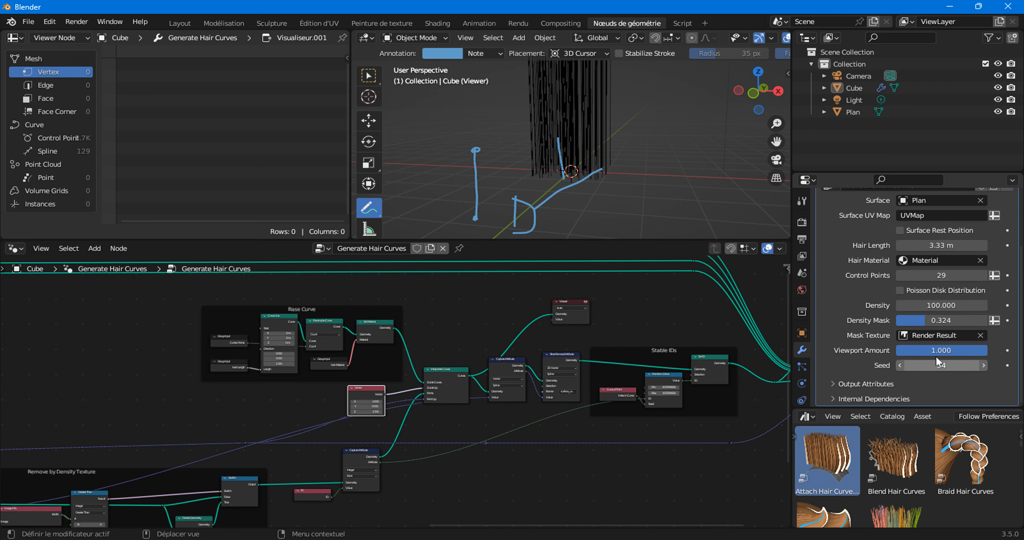
- Switch to the Layout workspace
left_click(180, 23)
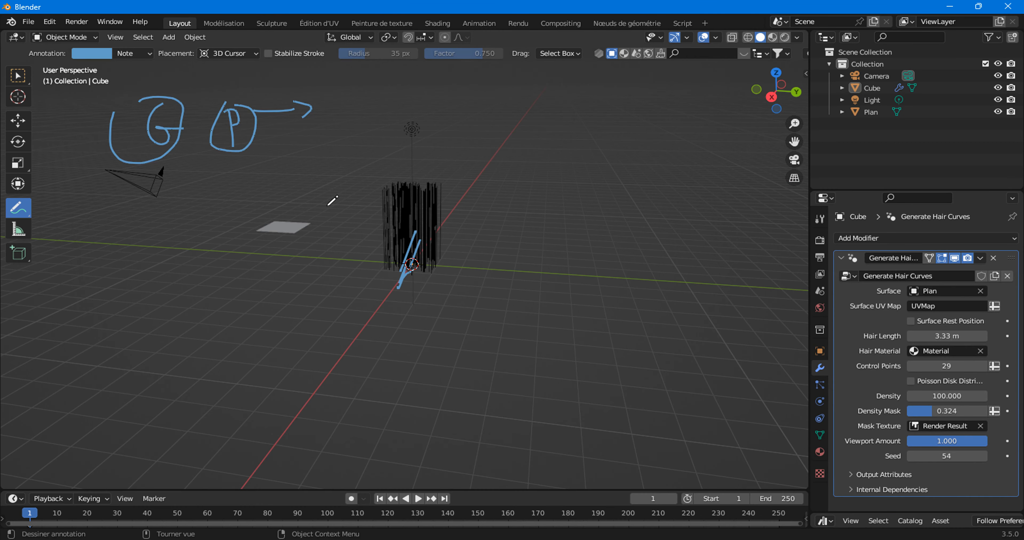